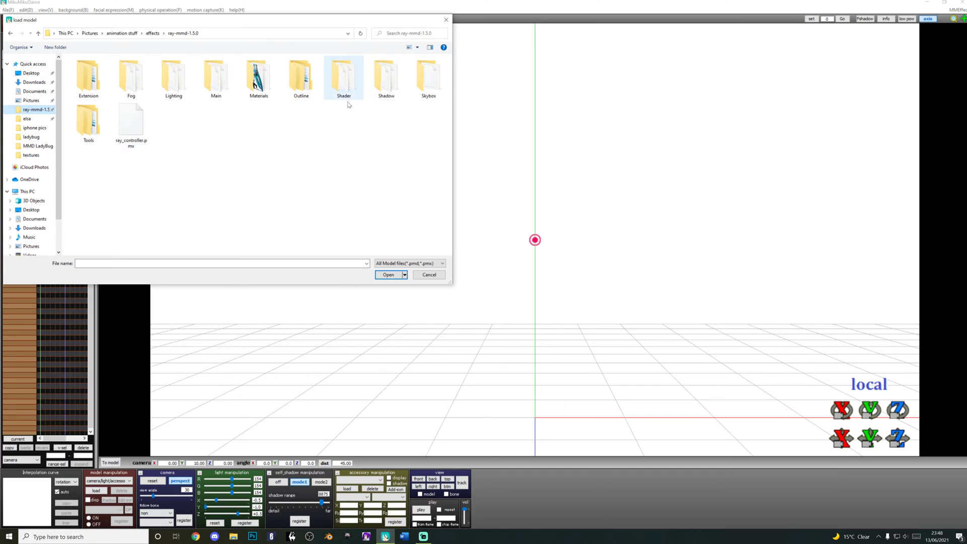
- Open the Skybox folder, then the Time of day folder, to pick its sky model
double_click(434, 90)
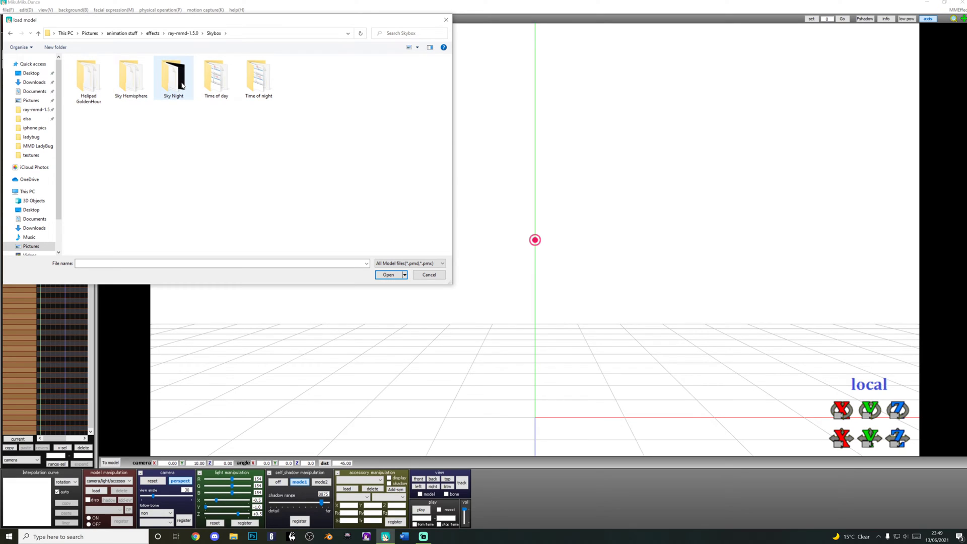
click(224, 99)
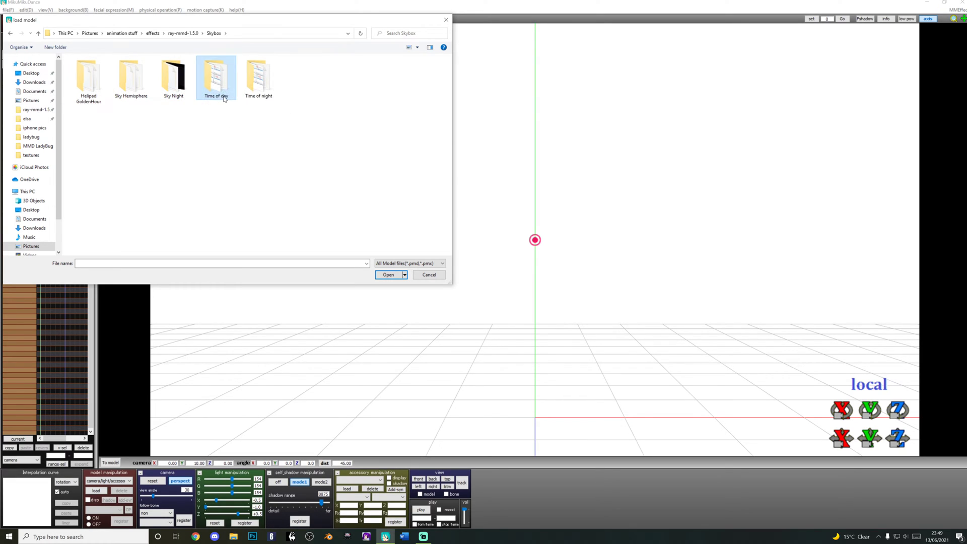
double_click(224, 99)
- Load the Time of day sky model and hide the coordinate axes and ground grid
double_click(179, 96)
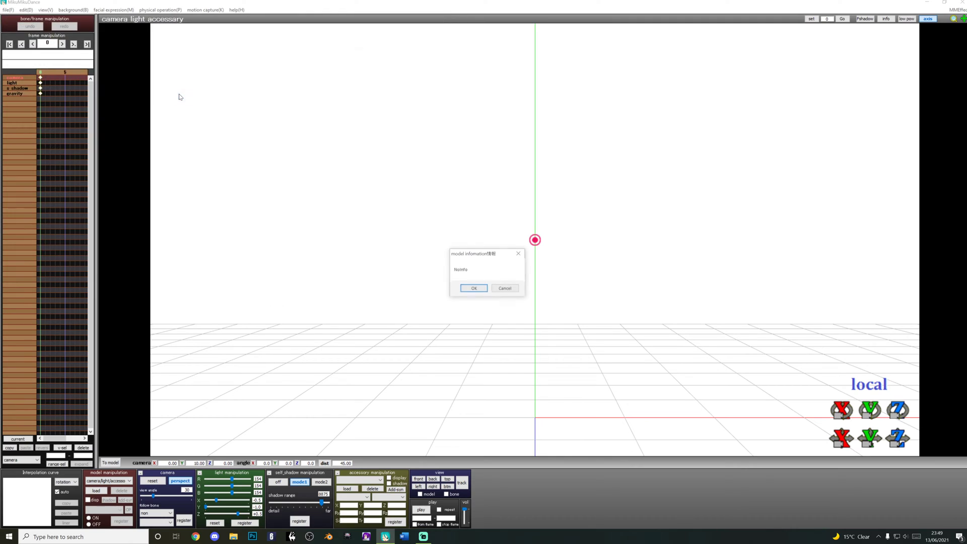
click(475, 288)
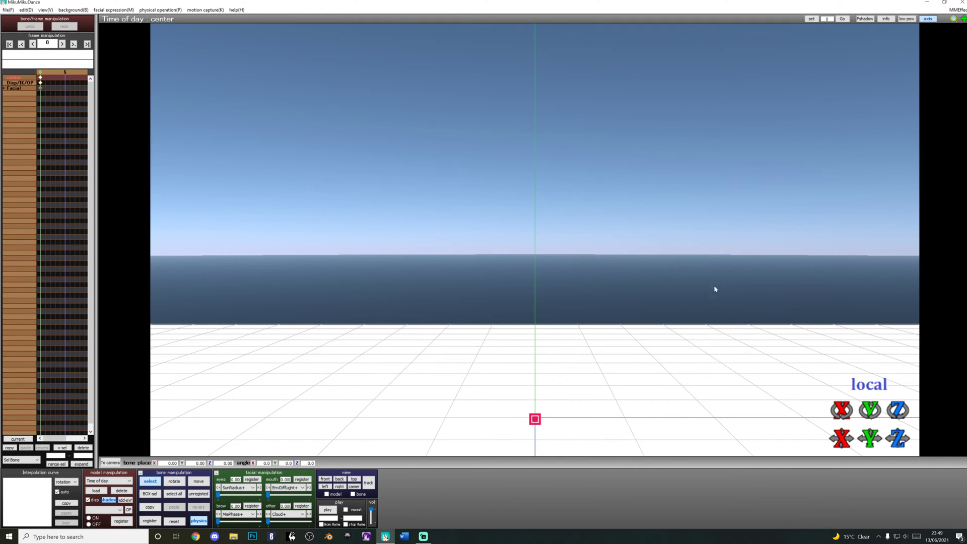
click(25, 10)
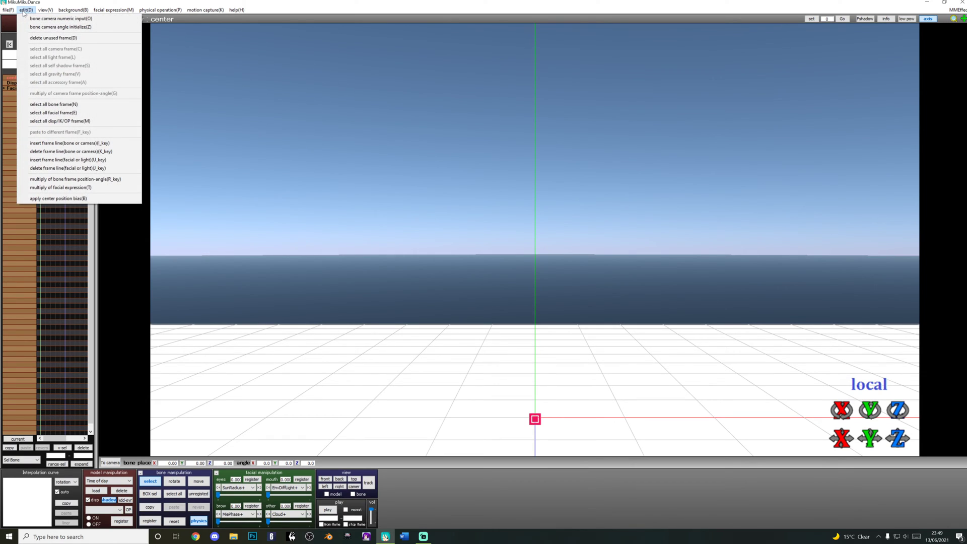
mouse_move(45, 10)
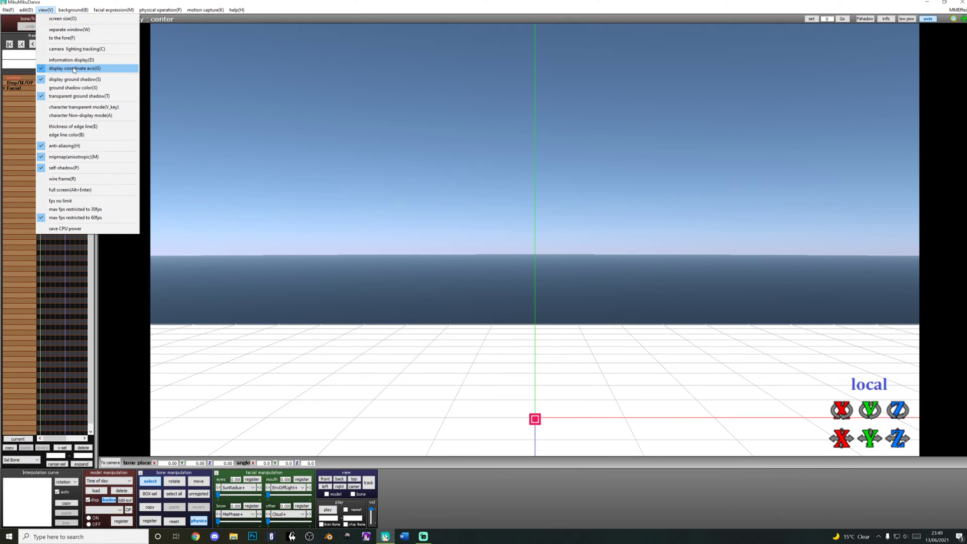
click(74, 69)
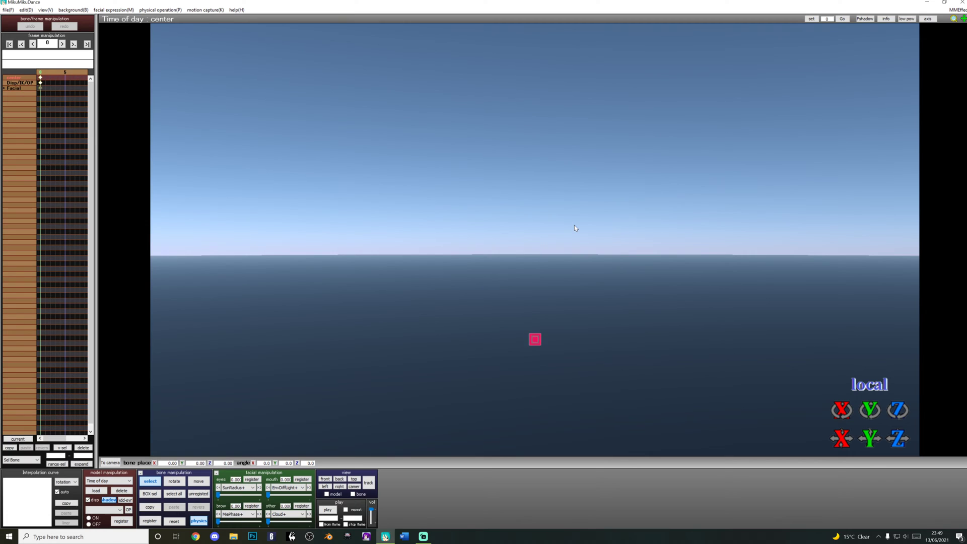
- Tilt the view slightly over the sea and switch to camera/light/accessory mode
right_drag(575, 226, 574, 233)
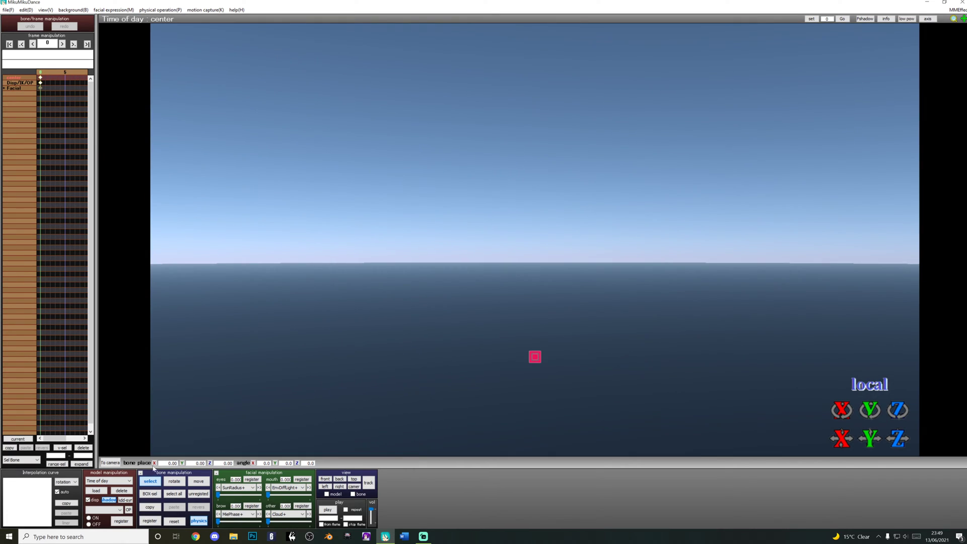
click(108, 481)
click(106, 489)
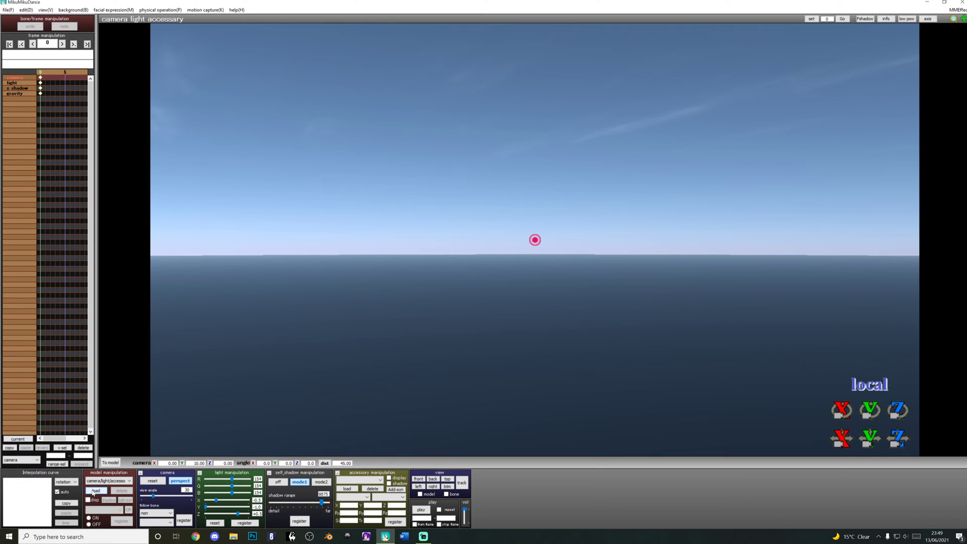
- Add the ray.x accessory to the scene, then bring up the MMEffect menu
click(347, 490)
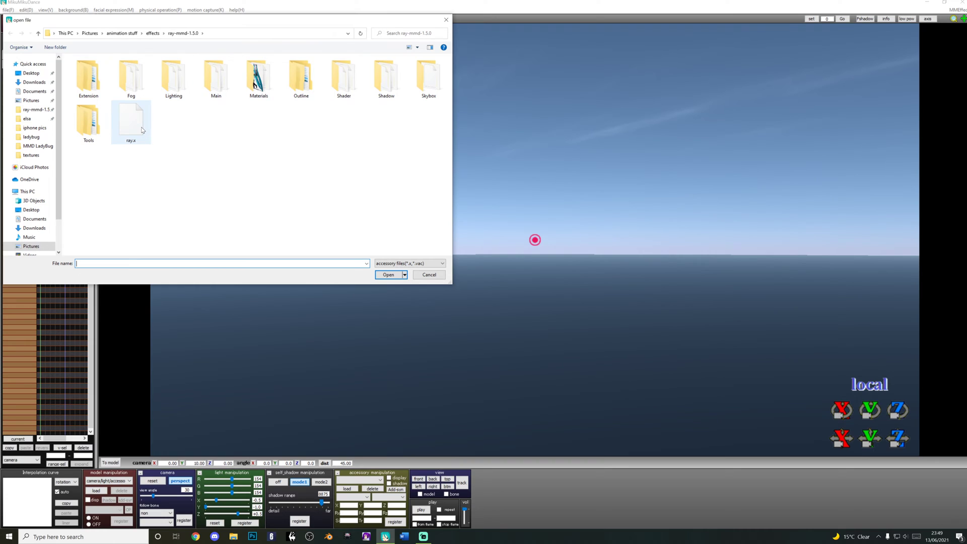
click(142, 131)
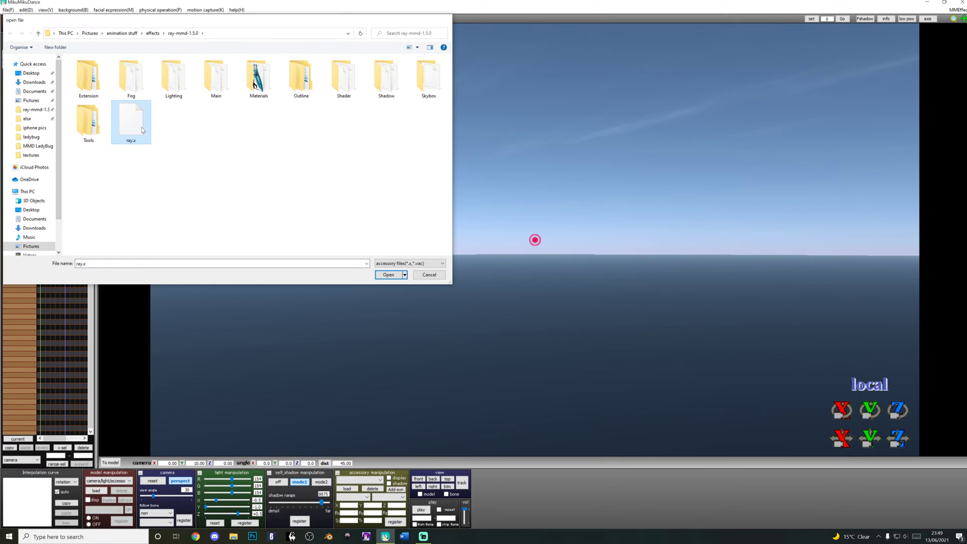
click(387, 274)
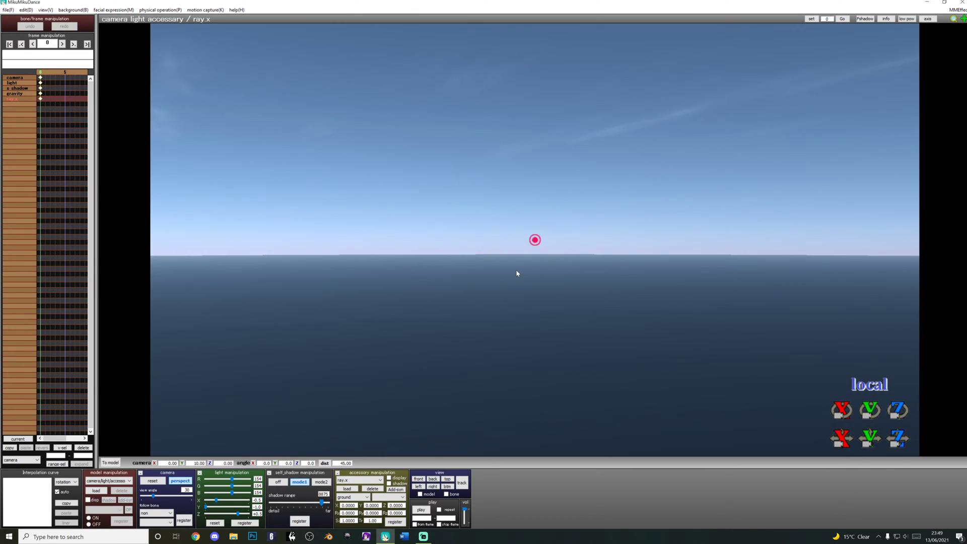
scroll(518, 270, down, 3)
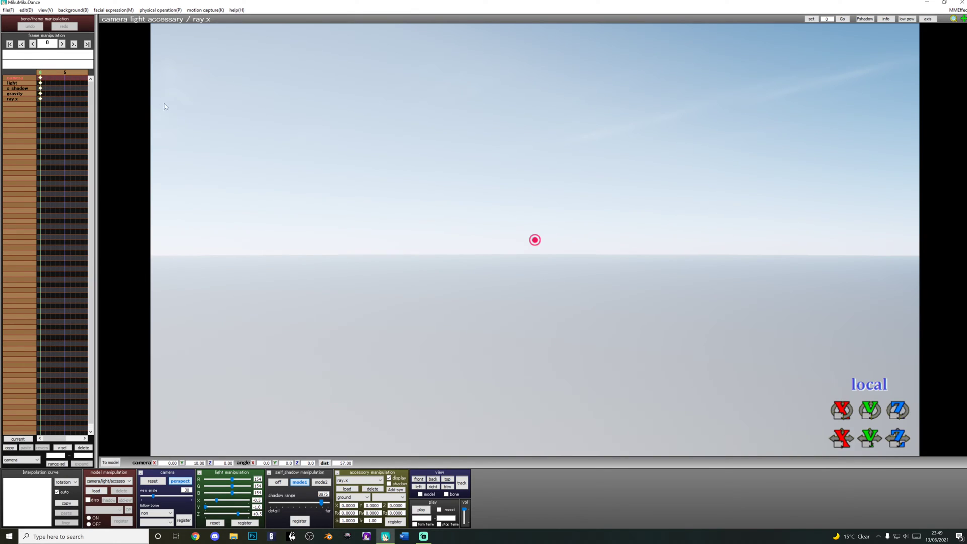
click(958, 9)
- Assign material_skybox.fx to Time of day.pmx in the MaterialMap tab
click(907, 20)
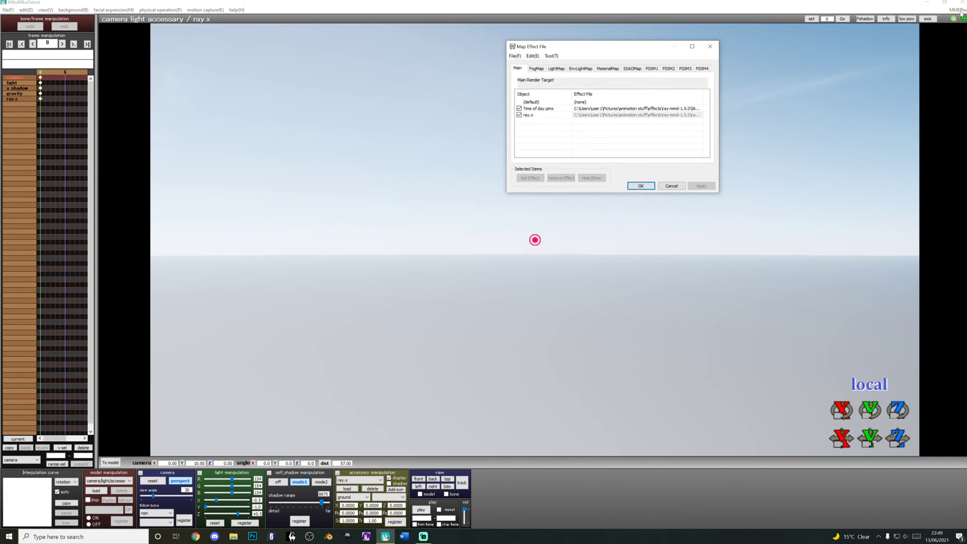
click(607, 69)
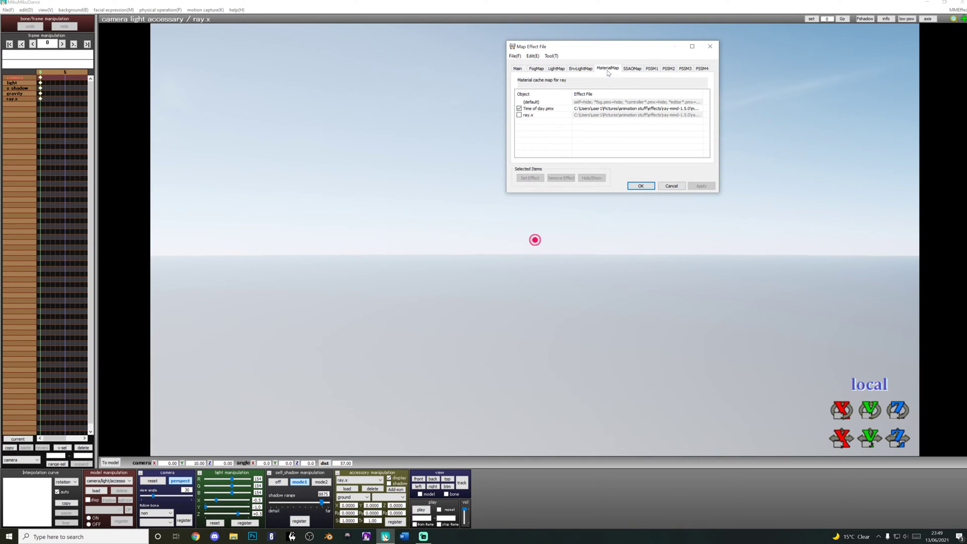
click(563, 111)
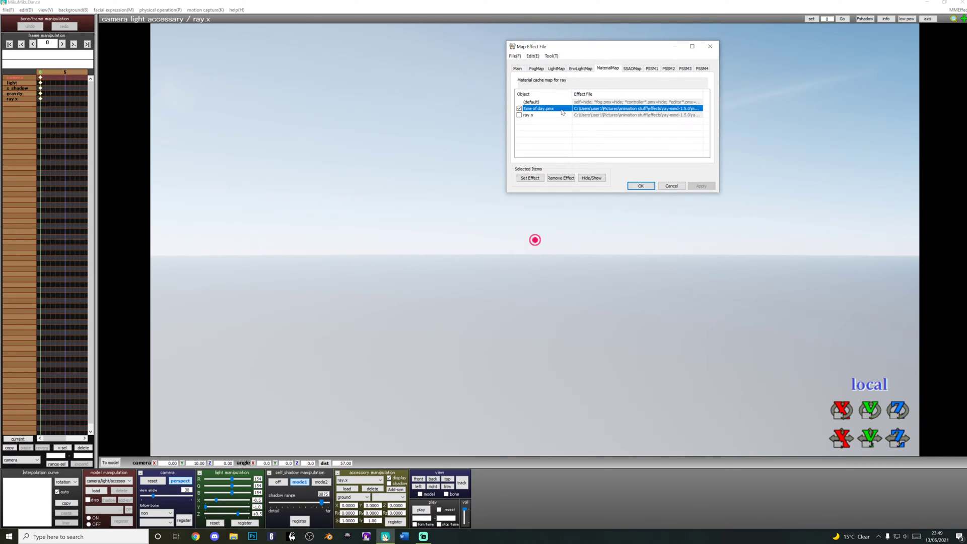
double_click(562, 112)
mouse_move(704, 53)
mouse_down()
mouse_move(594, 91)
mouse_move(456, 87)
mouse_up()
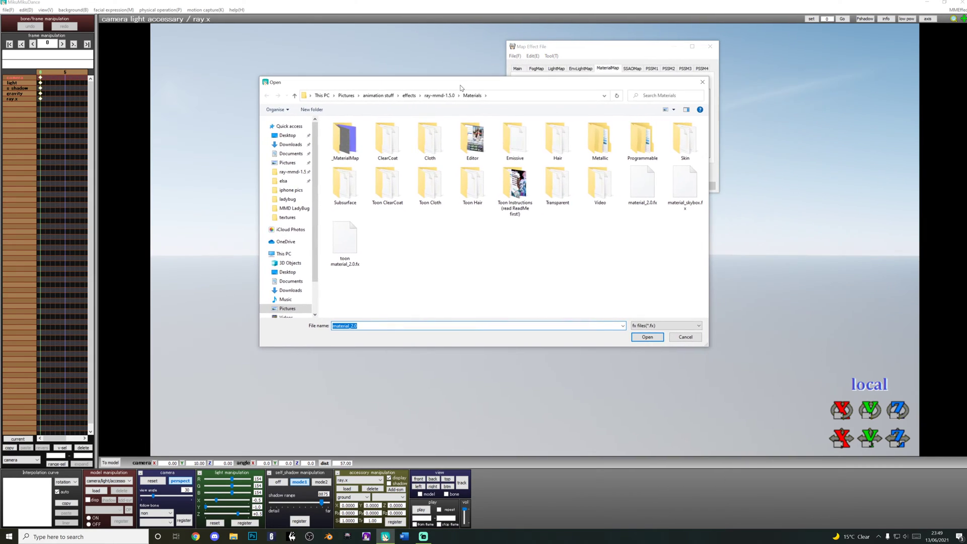
mouse_move(685, 185)
double_click(688, 192)
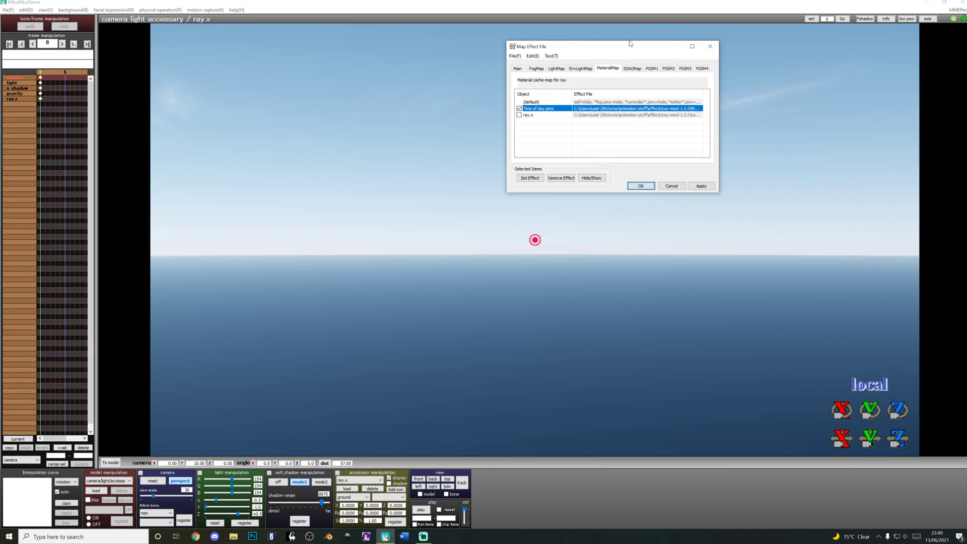
drag(631, 43, 538, 71)
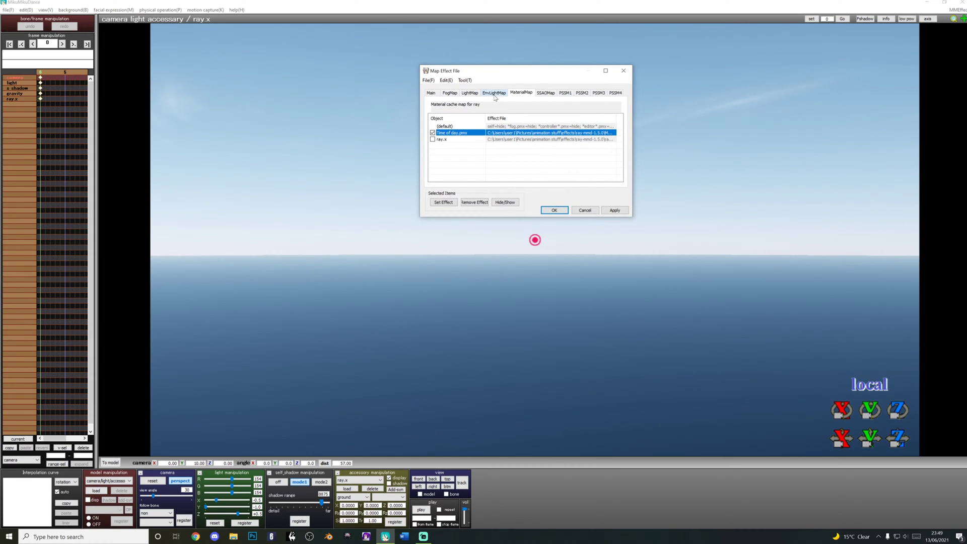
- Set Skybox\Time of day\Time of lighting.fx as the sky's EnvLightMap effect, then apply and close
click(495, 92)
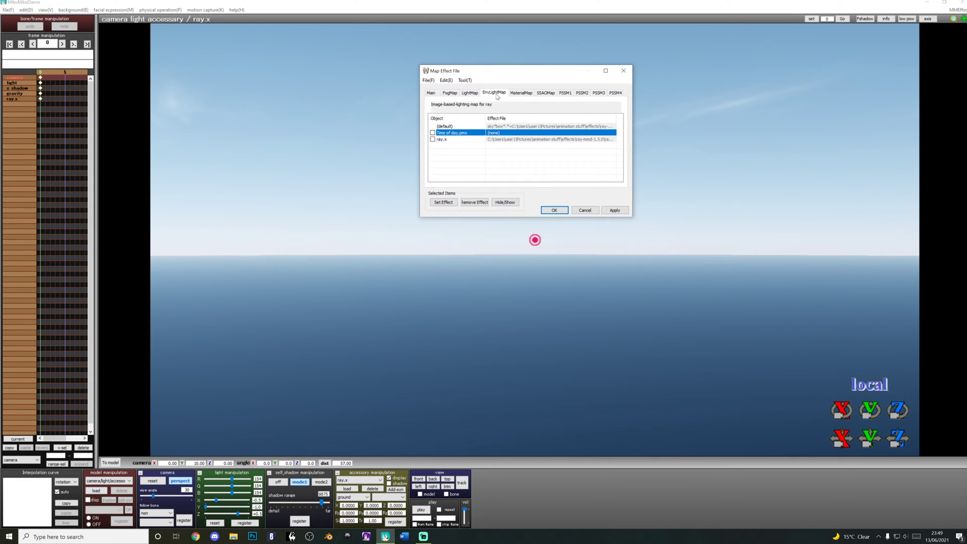
double_click(478, 134)
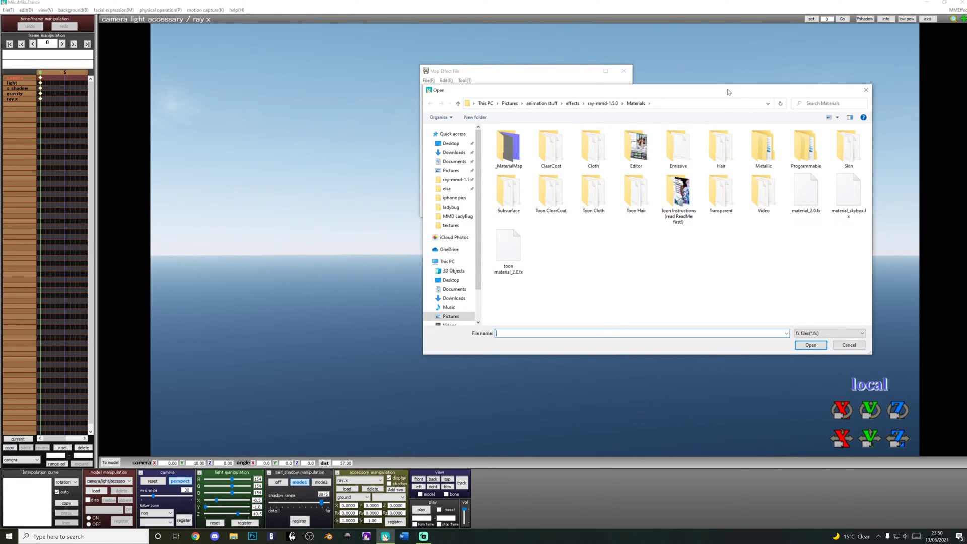
drag(727, 90, 596, 94)
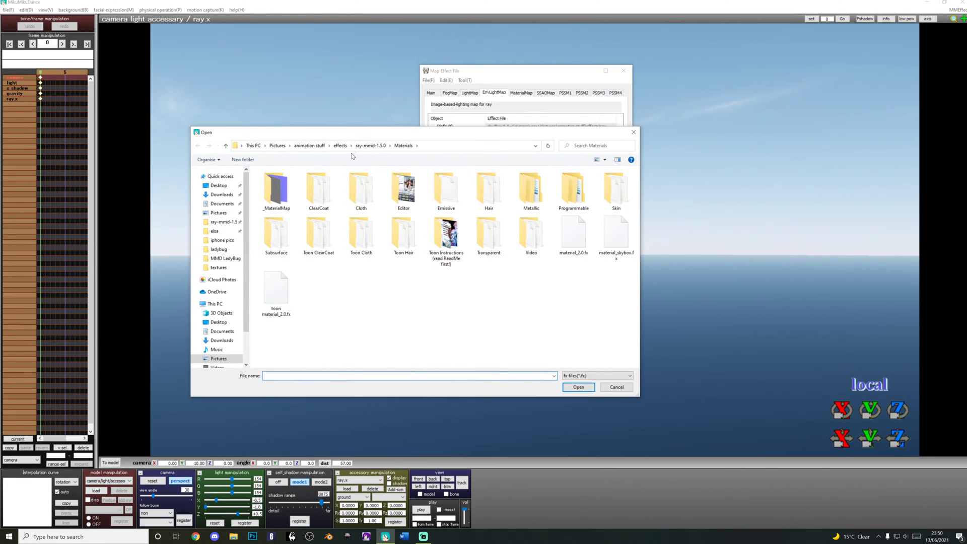
double_click(616, 189)
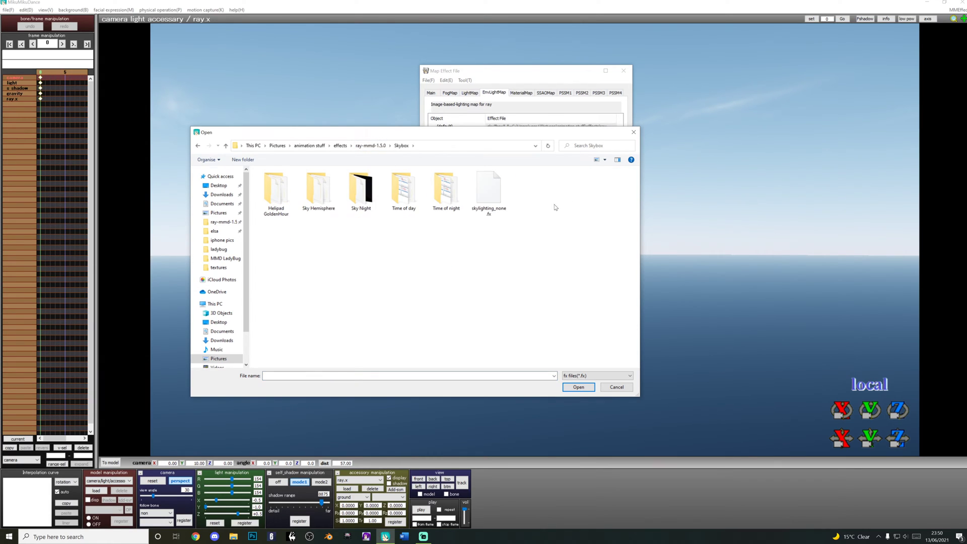
double_click(404, 203)
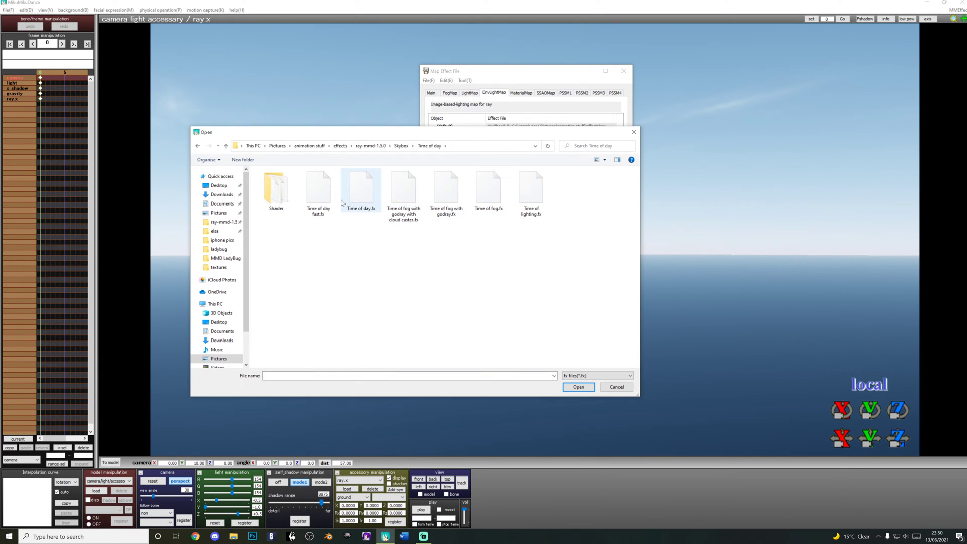
click(530, 197)
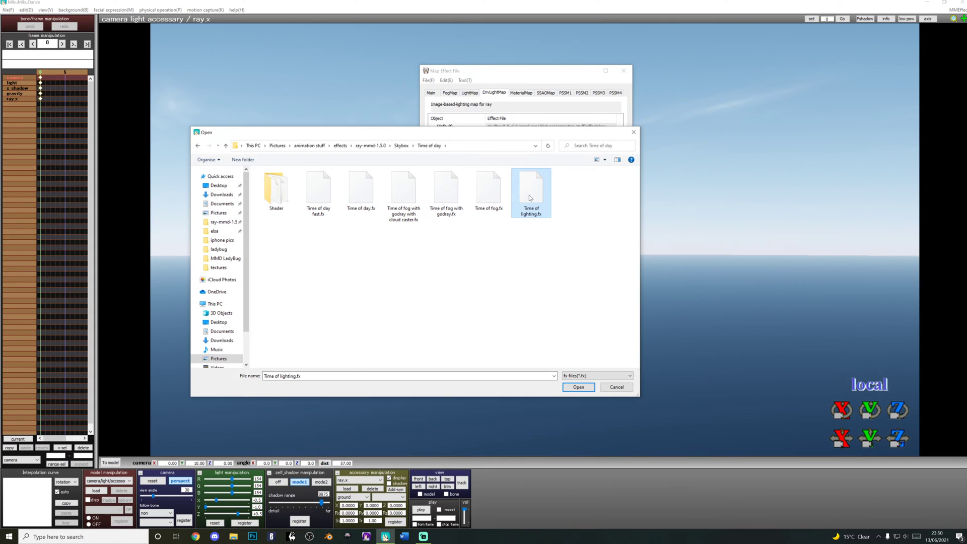
double_click(530, 197)
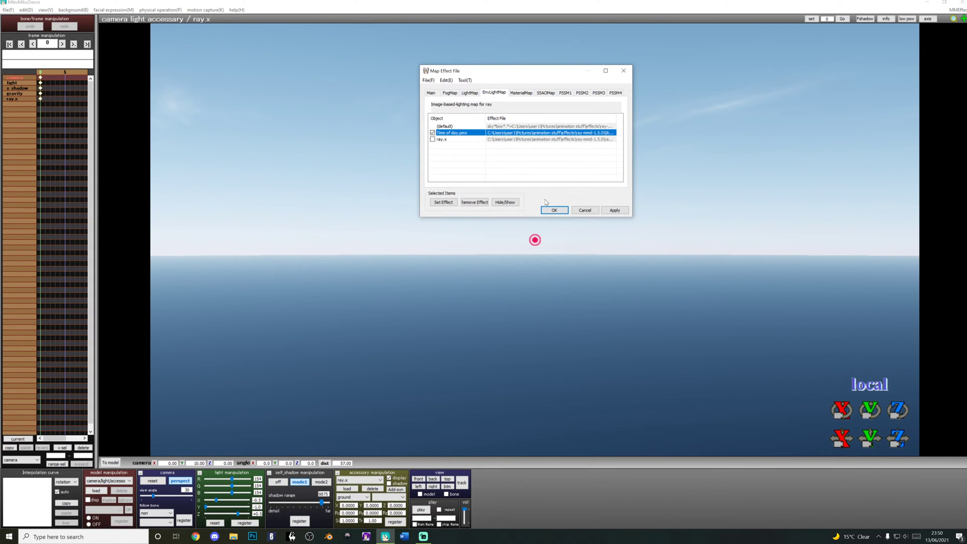
click(616, 211)
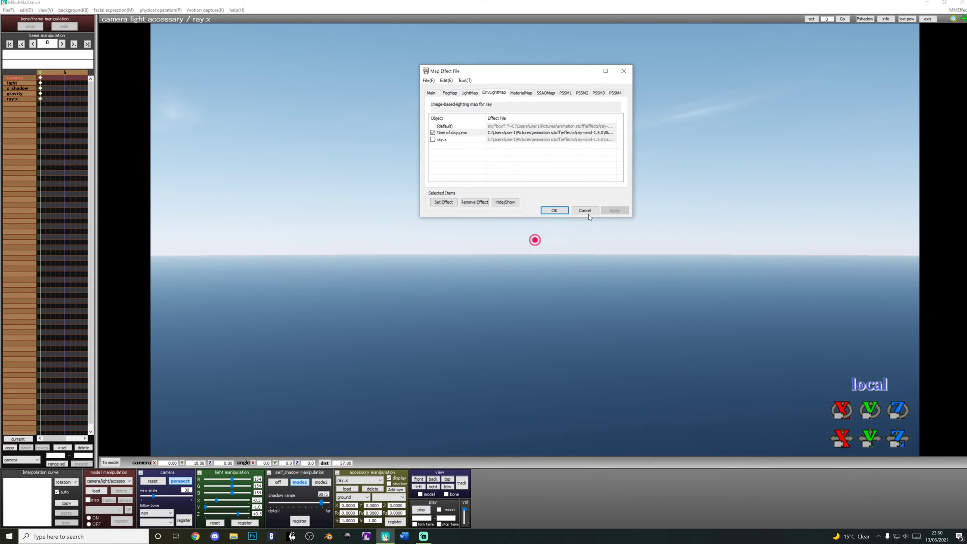
click(554, 210)
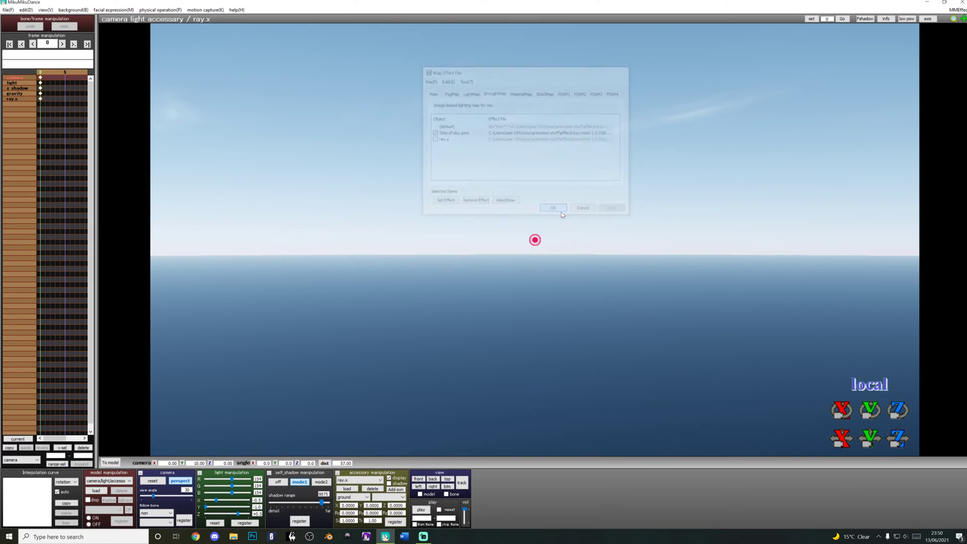
click(96, 491)
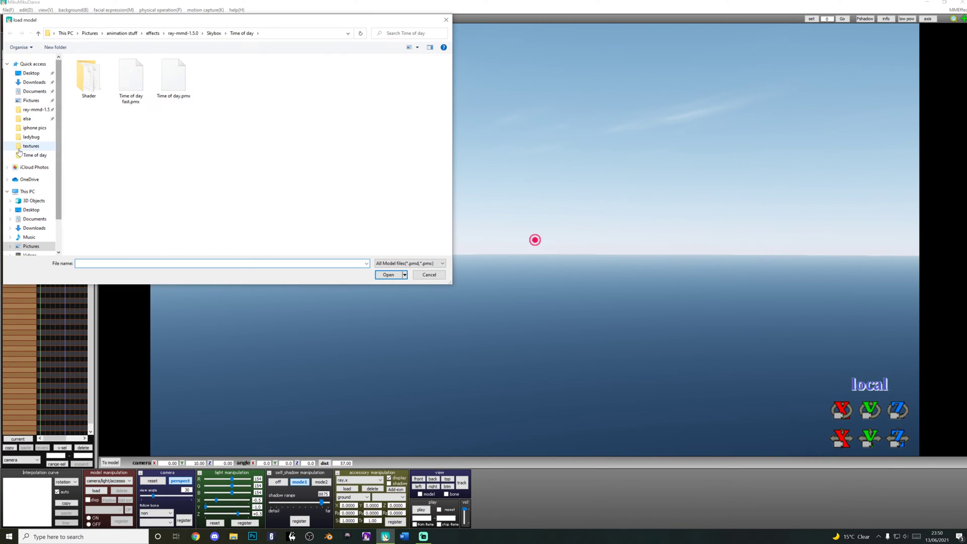
click(27, 119)
double_click(145, 84)
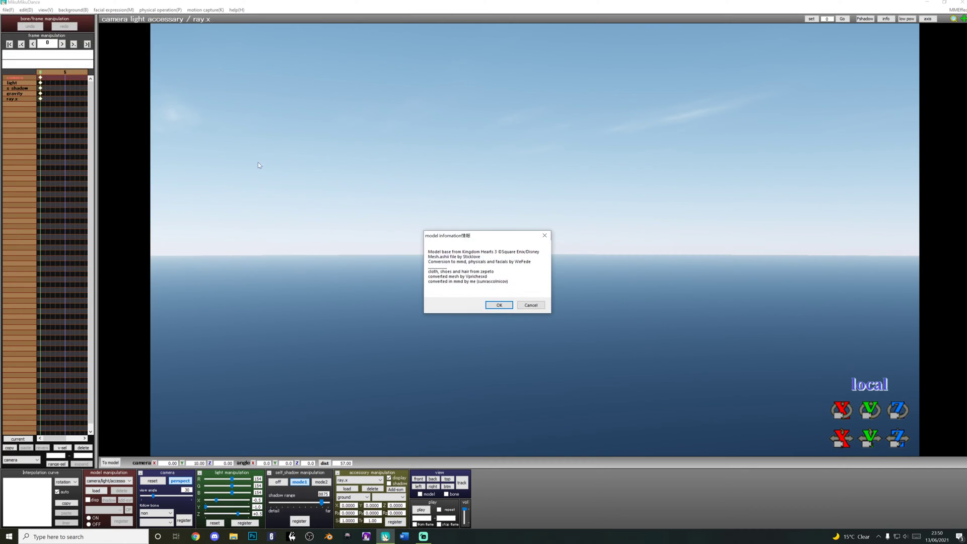
click(497, 306)
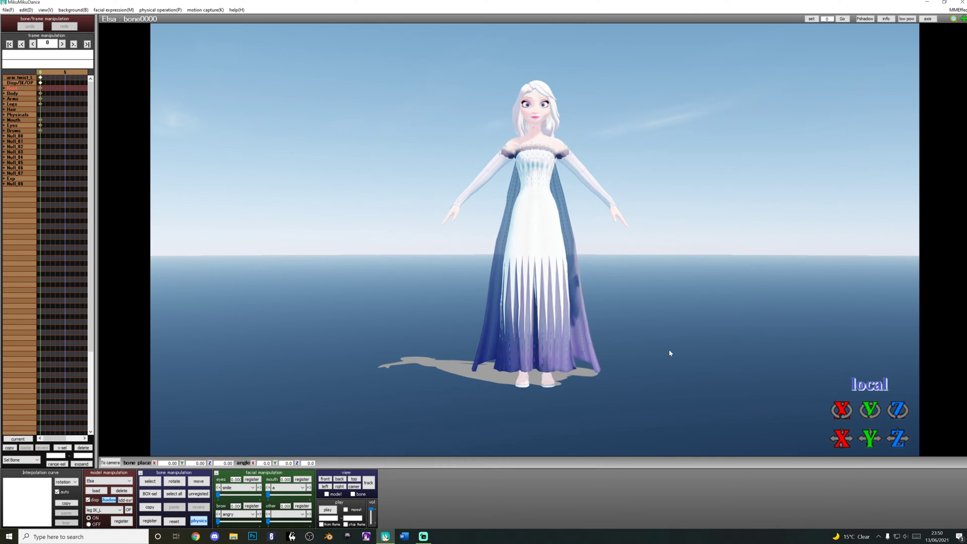
scroll(670, 353, up, 3)
scroll(669, 353, up, 2)
scroll(670, 352, down, 2)
scroll(663, 331, down, 2)
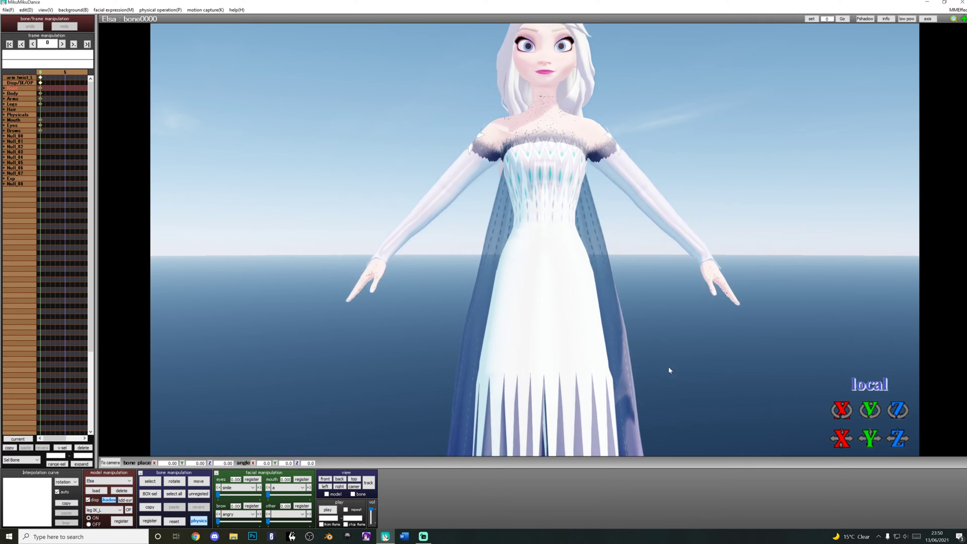
scroll(499, 362, up, 4)
scroll(567, 335, up, 3)
scroll(566, 335, down, 3)
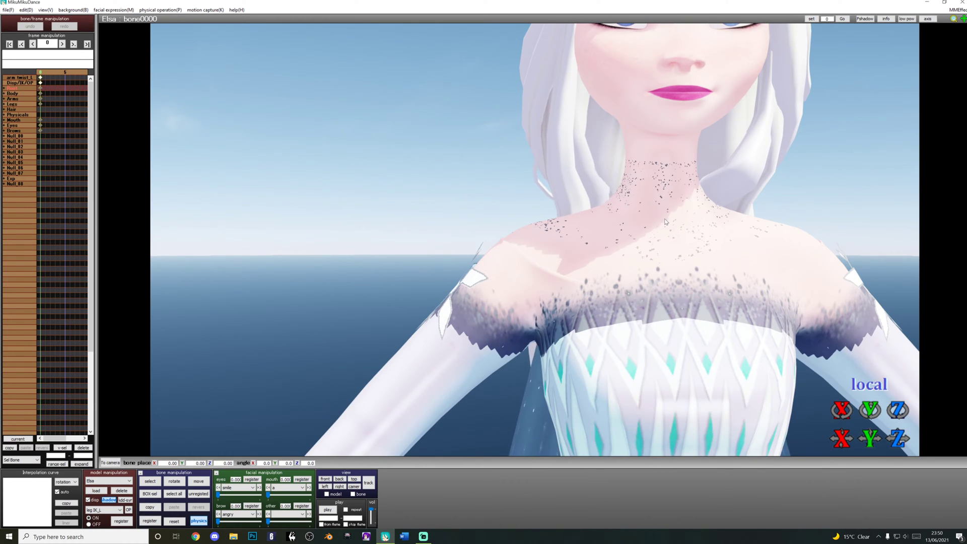
scroll(660, 235, down, 2)
middle_drag(660, 235, 646, 241)
scroll(646, 240, up, 2)
right_drag(646, 241, 407, 238)
scroll(406, 241, down, 2)
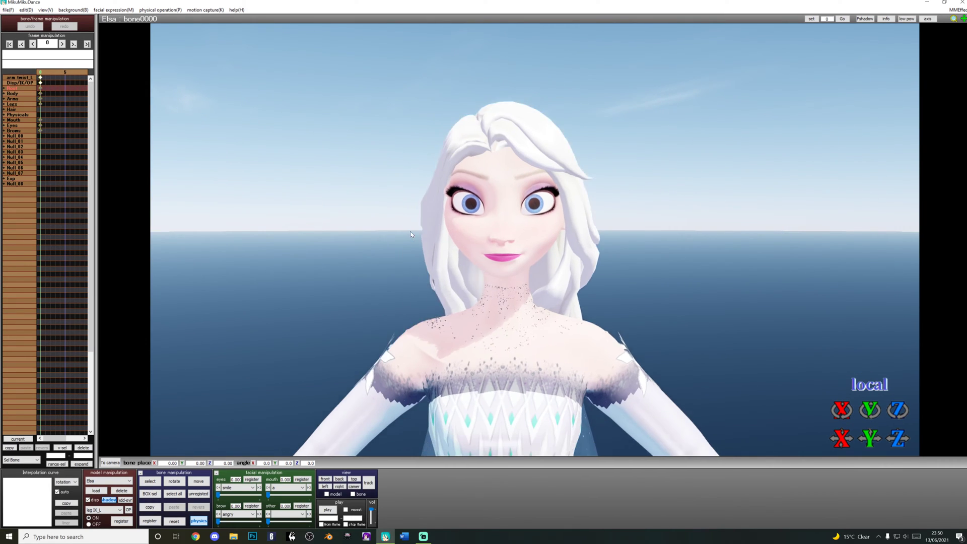
middle_drag(406, 241, 415, 228)
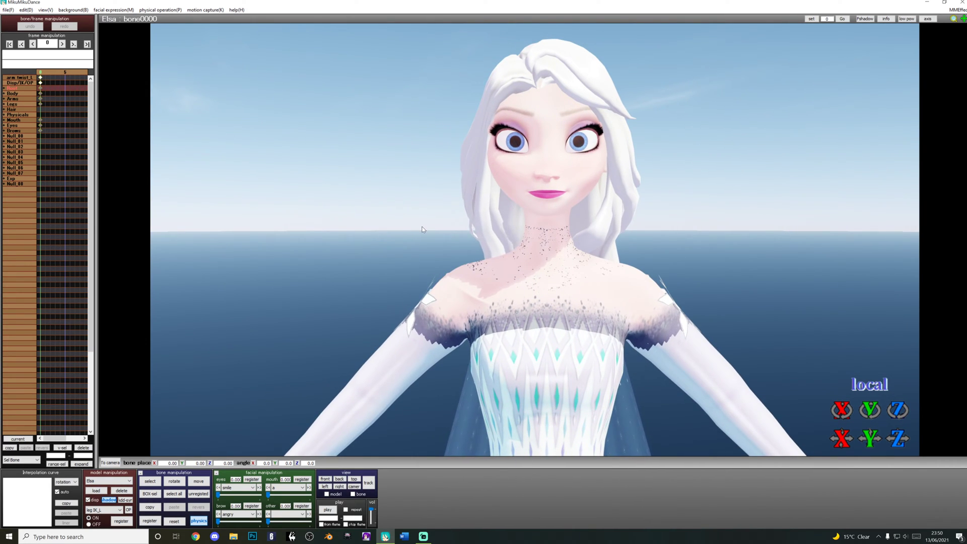
- Load ray_controller.pmx from the ray-mmd-1.5.0 folder and confirm its model information
click(956, 9)
click(954, 20)
click(89, 481)
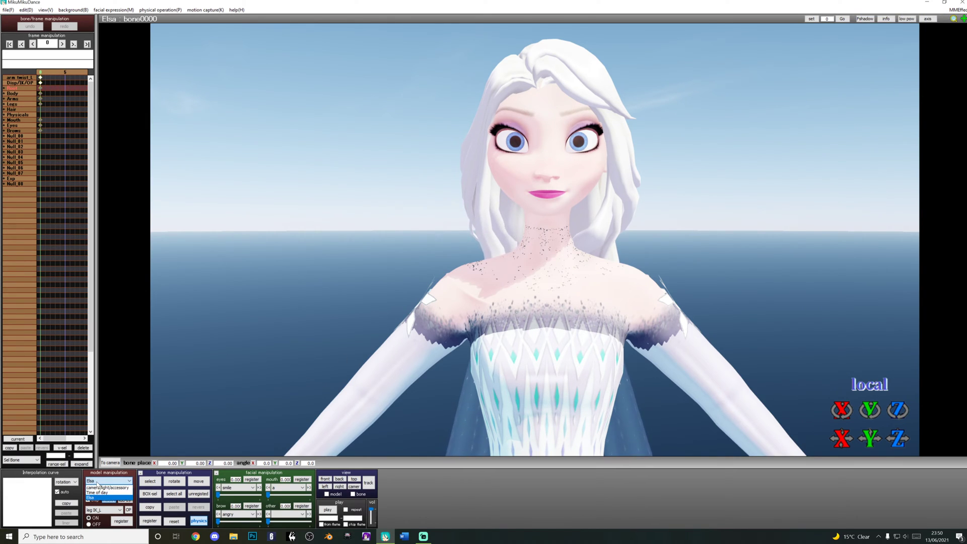
click(94, 497)
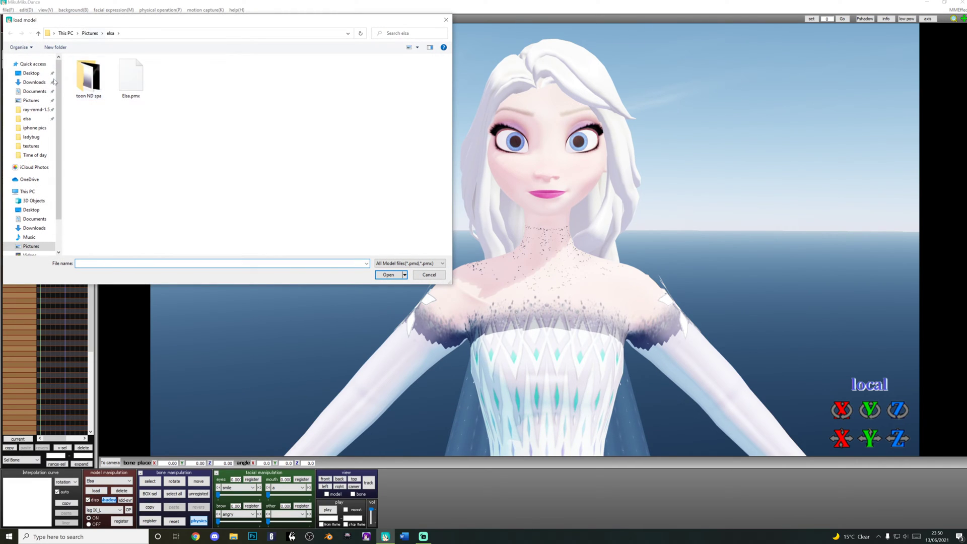
click(33, 155)
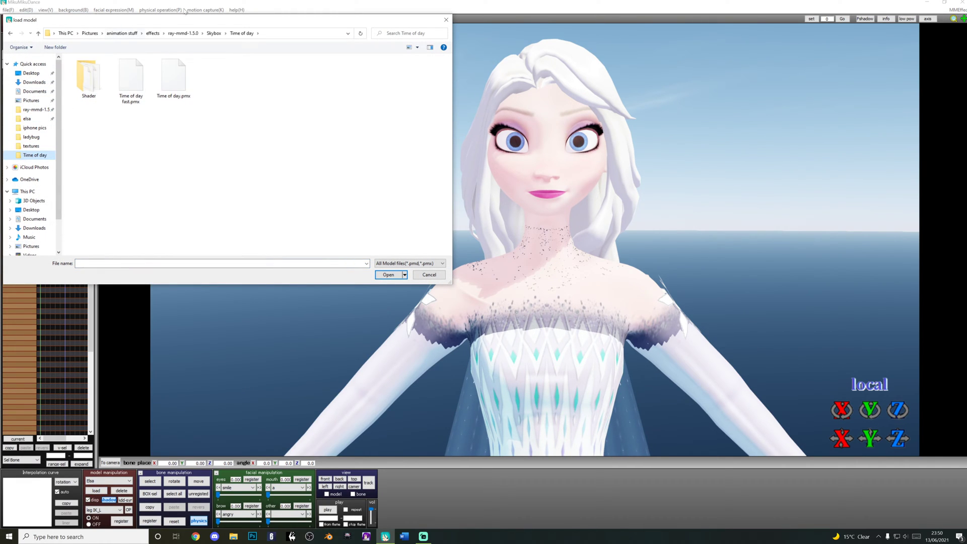
click(183, 32)
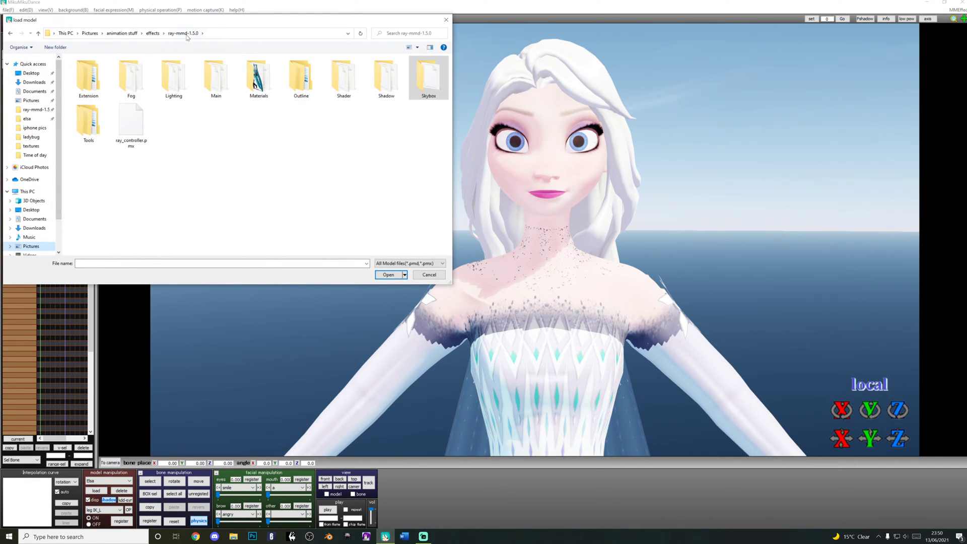
double_click(128, 140)
click(475, 289)
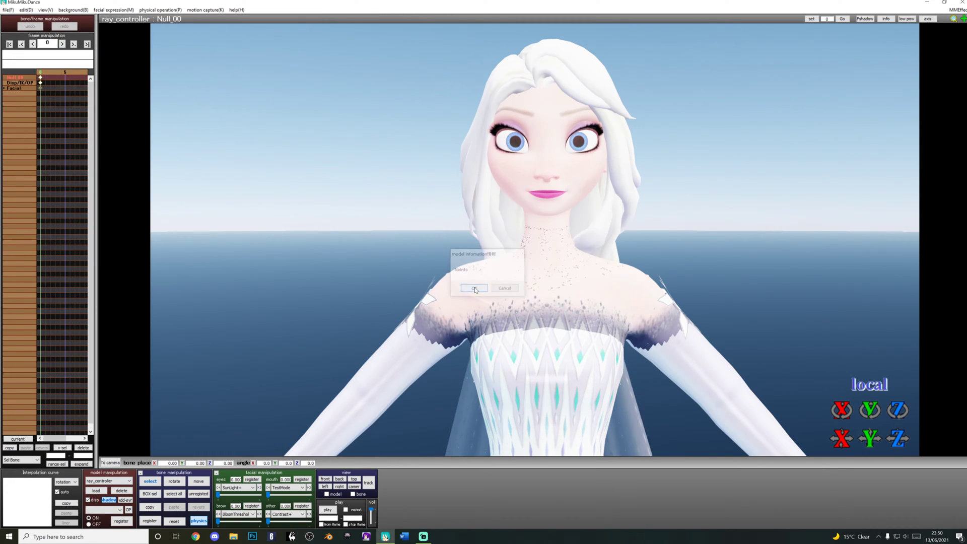
click(113, 482)
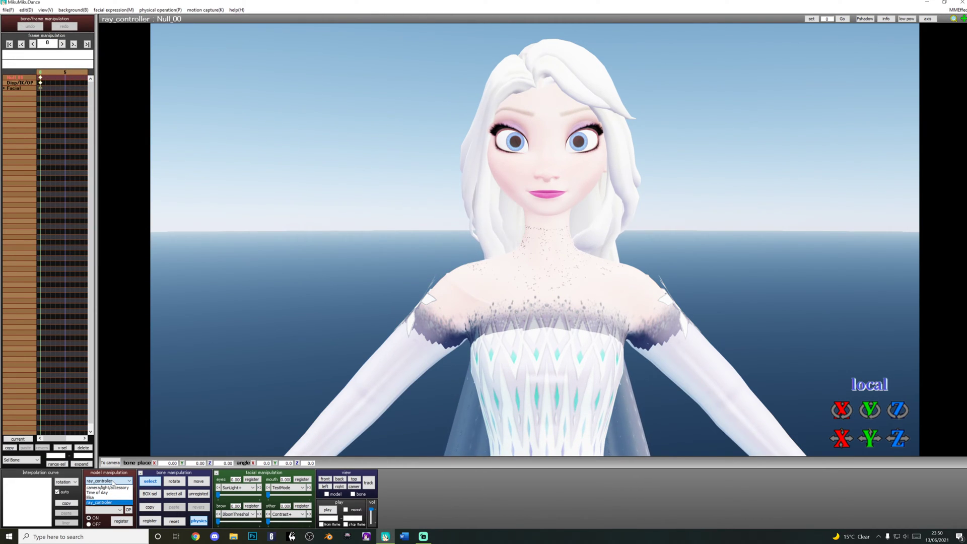
- Switch to camera/light/accessory mode and open Effect Mapping with Elsa's upper body in view
click(107, 487)
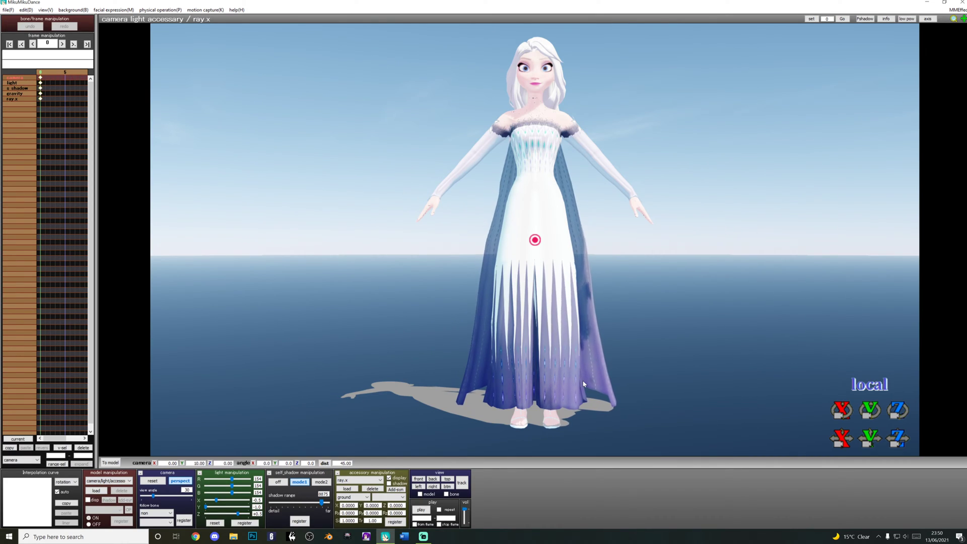
click(956, 10)
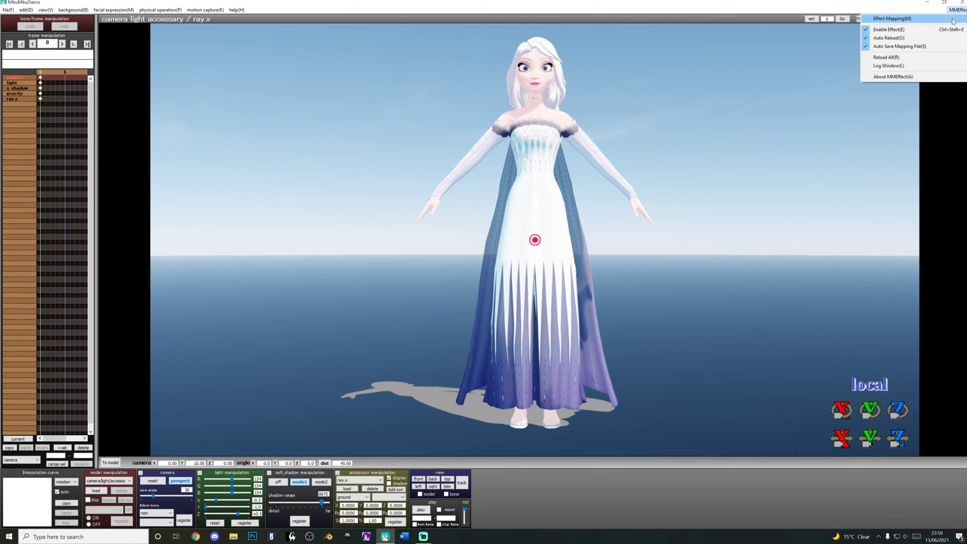
click(895, 16)
scroll(492, 226, up, 5)
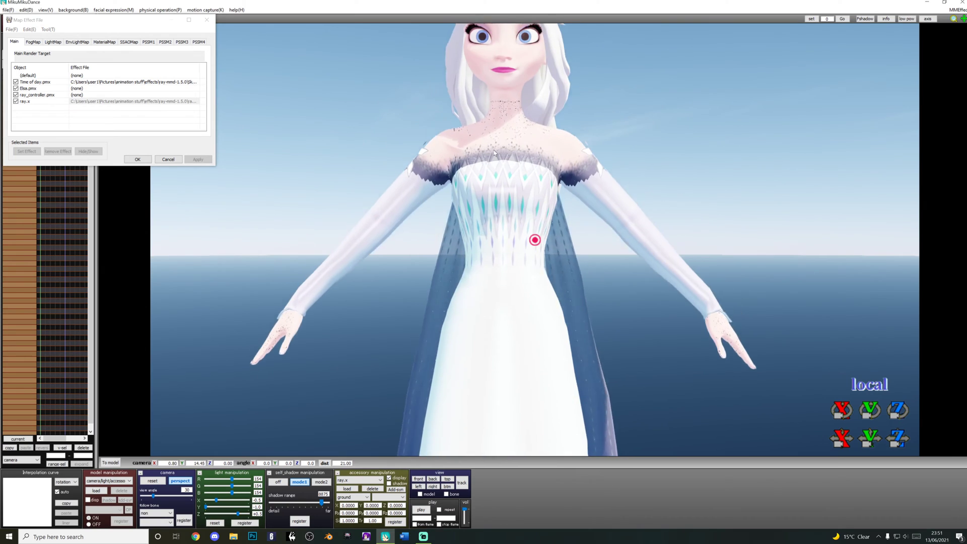
middle_drag(494, 76, 494, 161)
drag(103, 19, 232, 49)
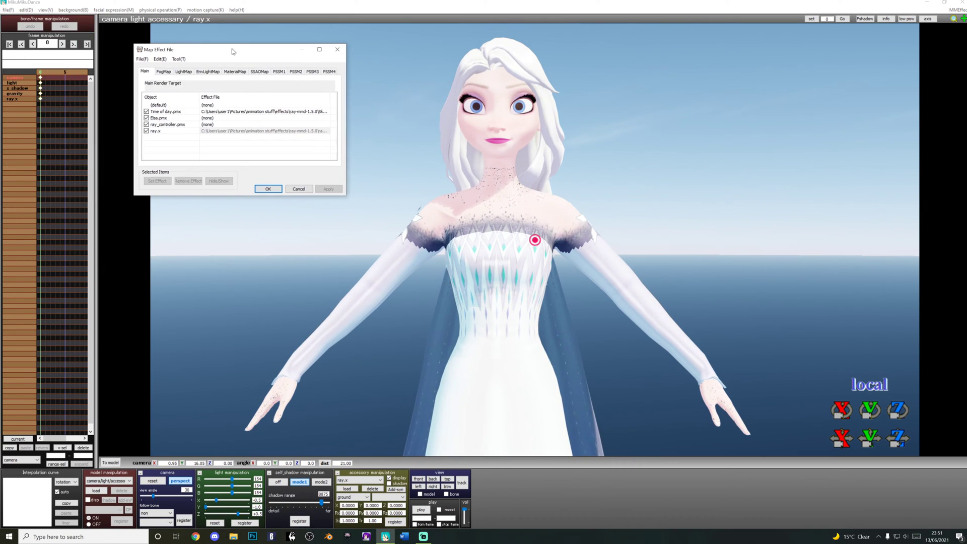
- Assign ray-mmd-1.5.0\Main\main.fx as the effect for Elsa.pmx
click(180, 118)
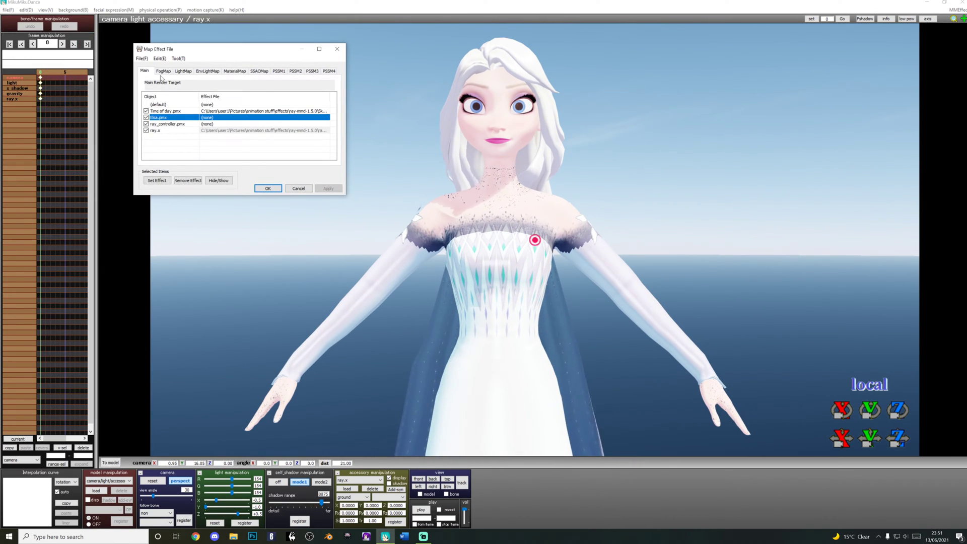
click(157, 180)
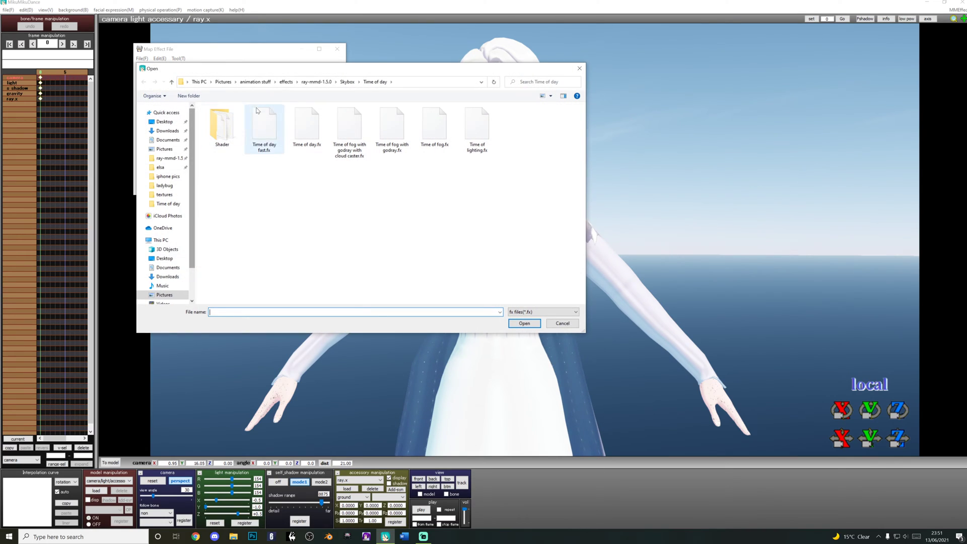
click(316, 81)
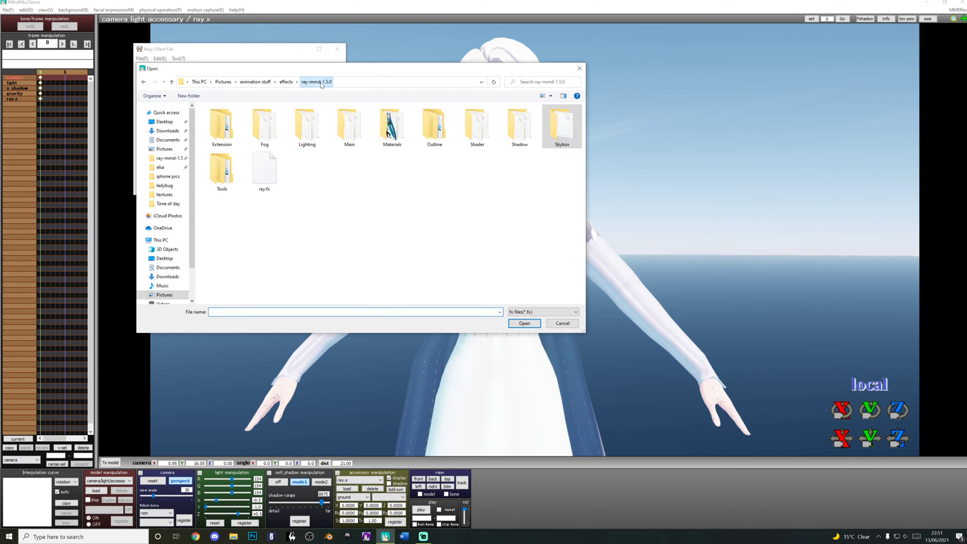
double_click(346, 130)
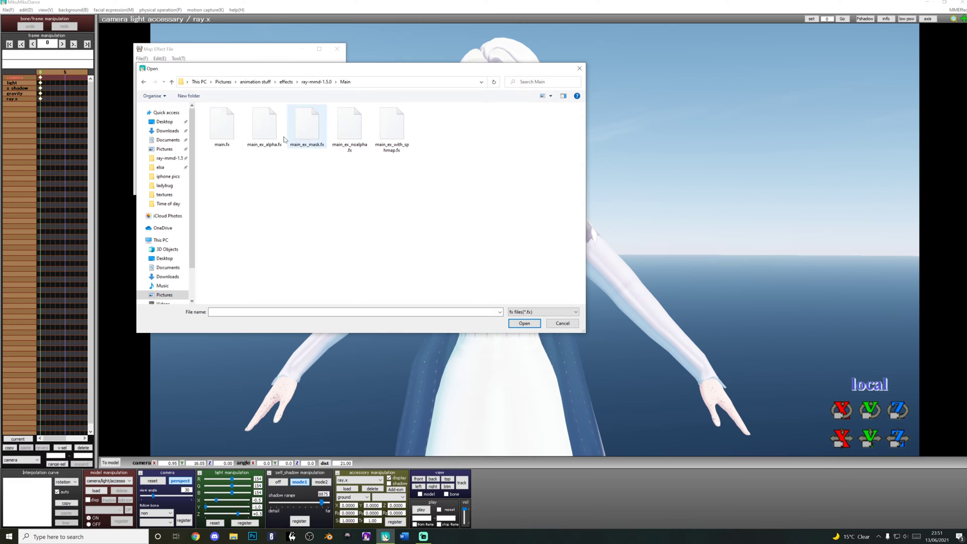
double_click(223, 136)
scroll(516, 152, up, 5)
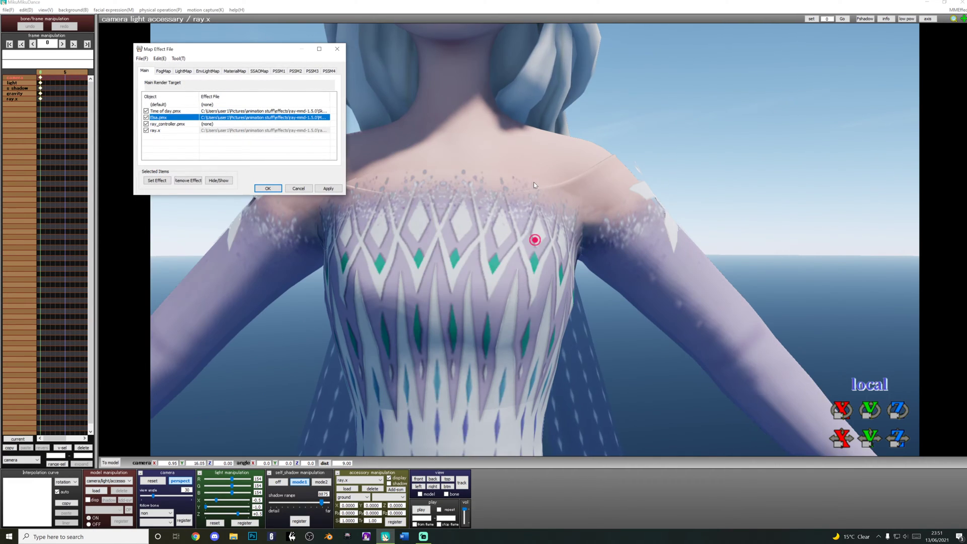
scroll(516, 152, down, 5)
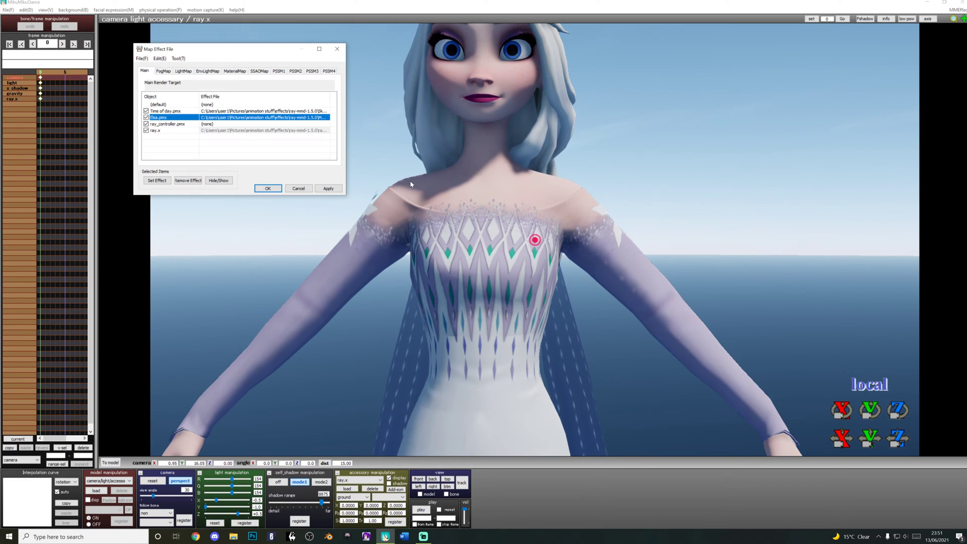
- Apply the mapping, reopen it on MaterialMap, and split Elsa.pmx into its material subsets
click(273, 191)
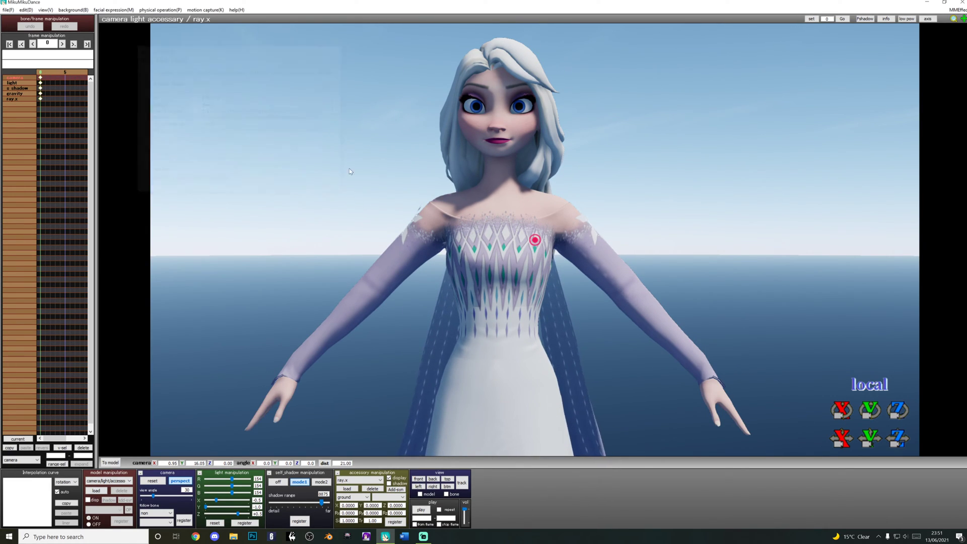
click(957, 10)
click(892, 21)
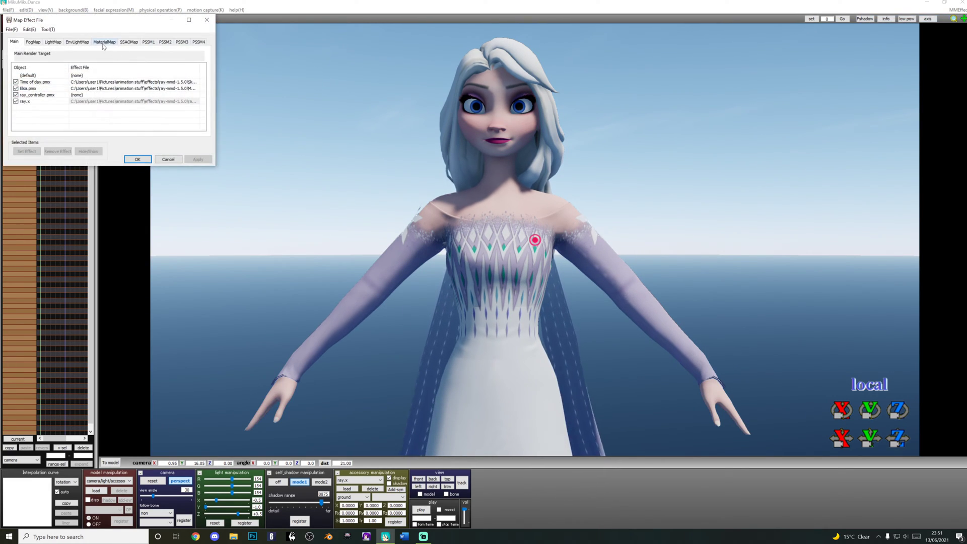
click(104, 42)
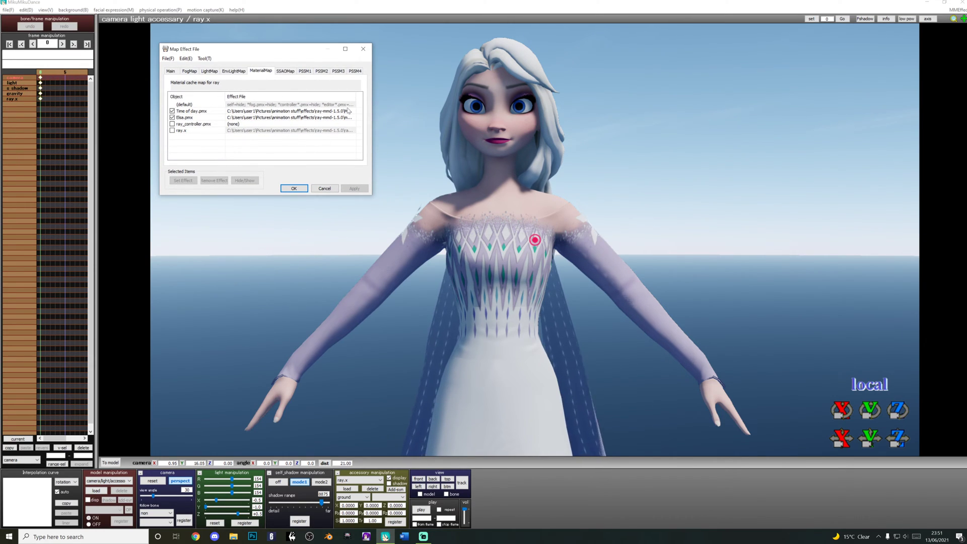
click(213, 118)
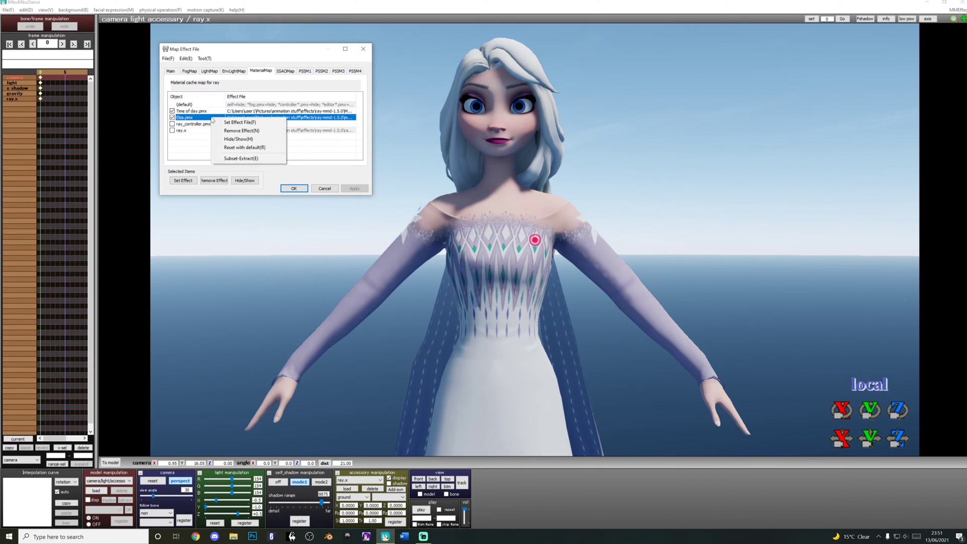
right_click(212, 120)
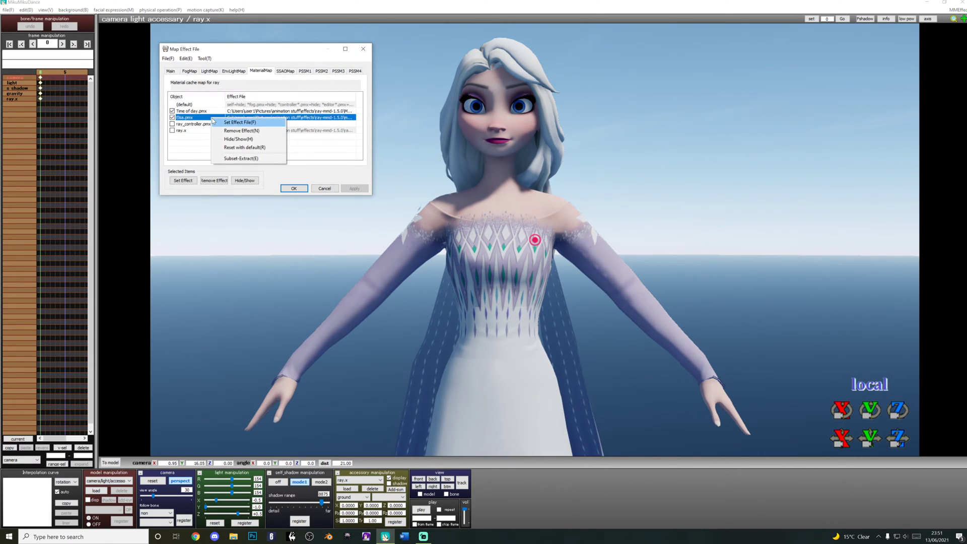
click(255, 159)
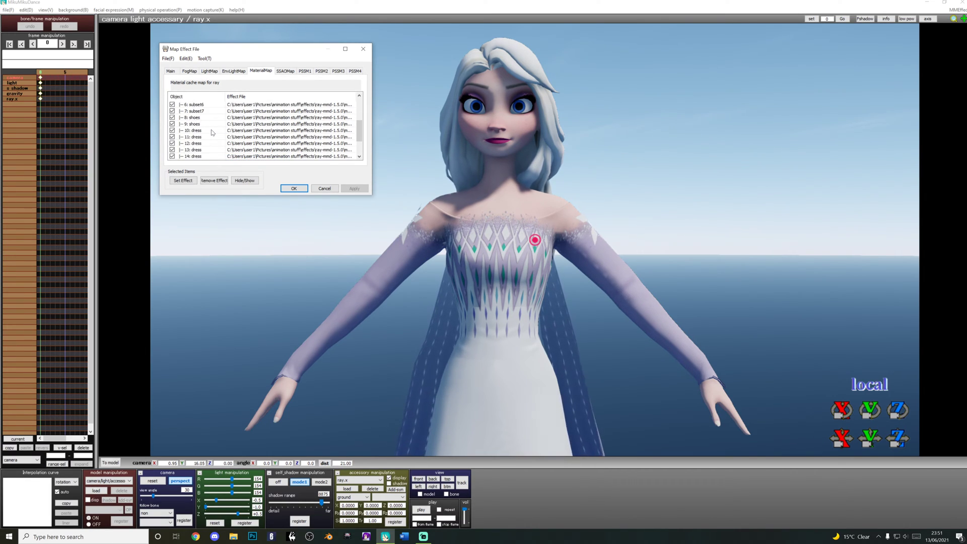
scroll(211, 130, up, 3)
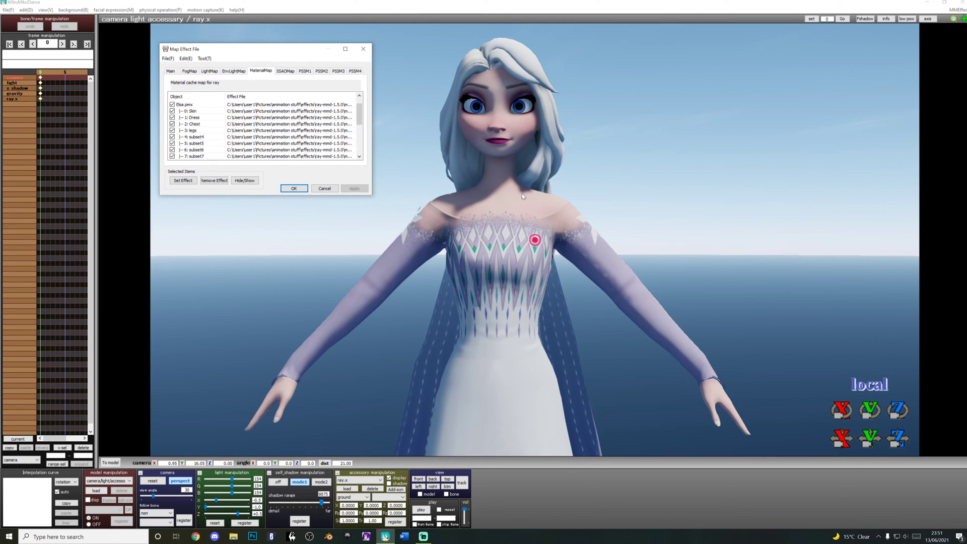
scroll(511, 189, up, 5)
scroll(501, 183, up, 5)
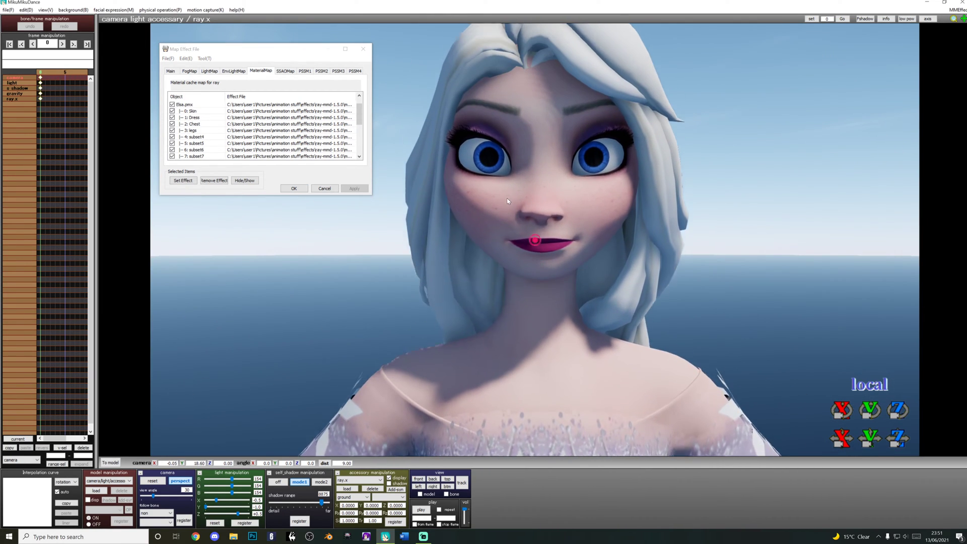
- Assign Materials\Skin\material_body.fx to Elsa's 0: Skin subset
middle_drag(507, 198, 506, 235)
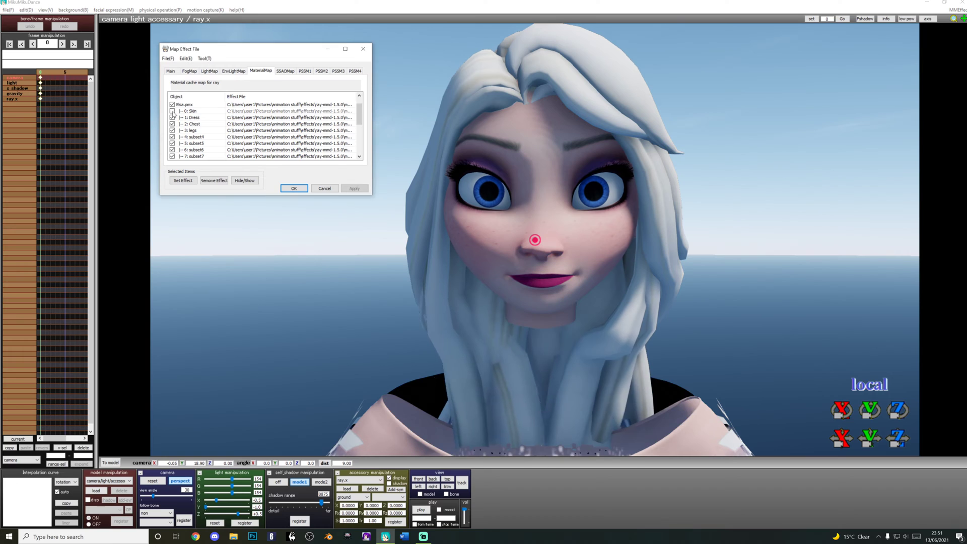
click(173, 112)
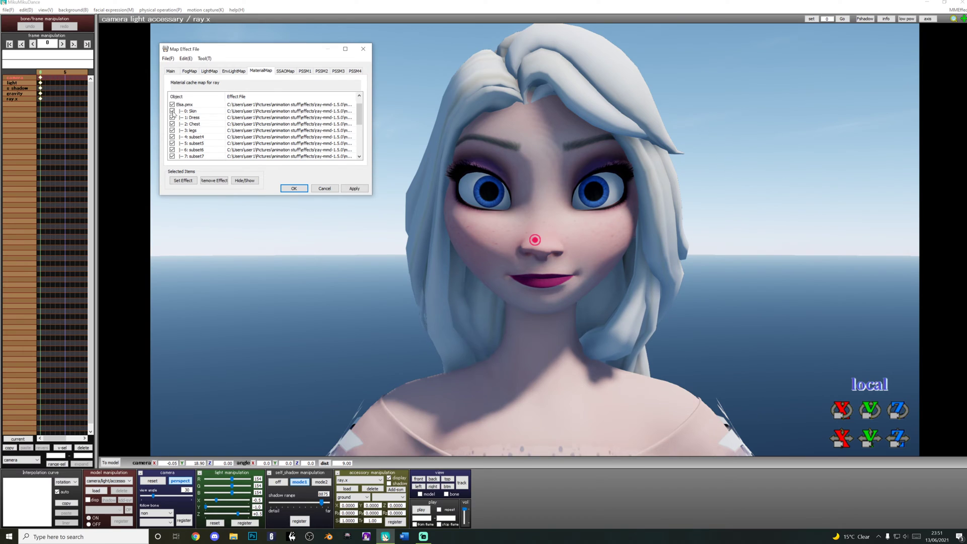
middle_drag(467, 190, 456, 176)
double_click(206, 112)
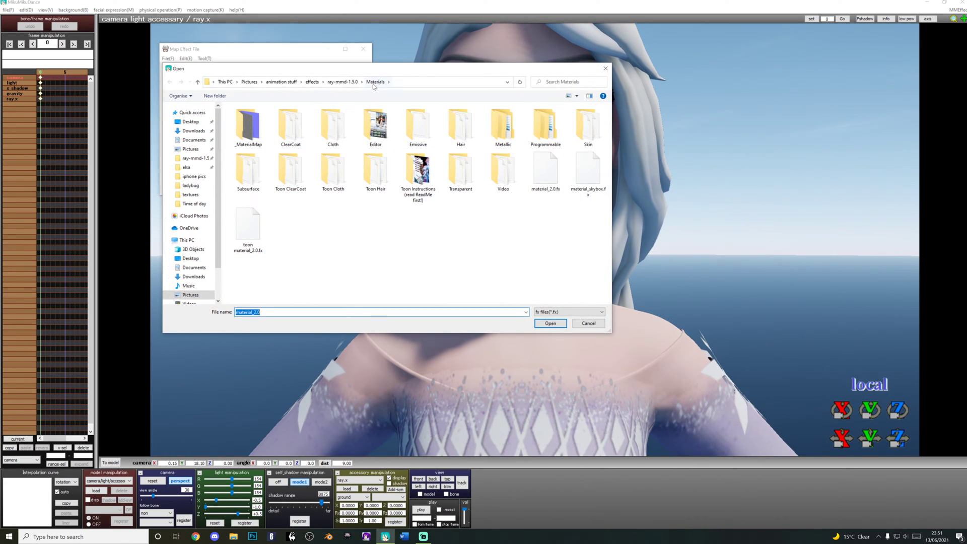
click(341, 84)
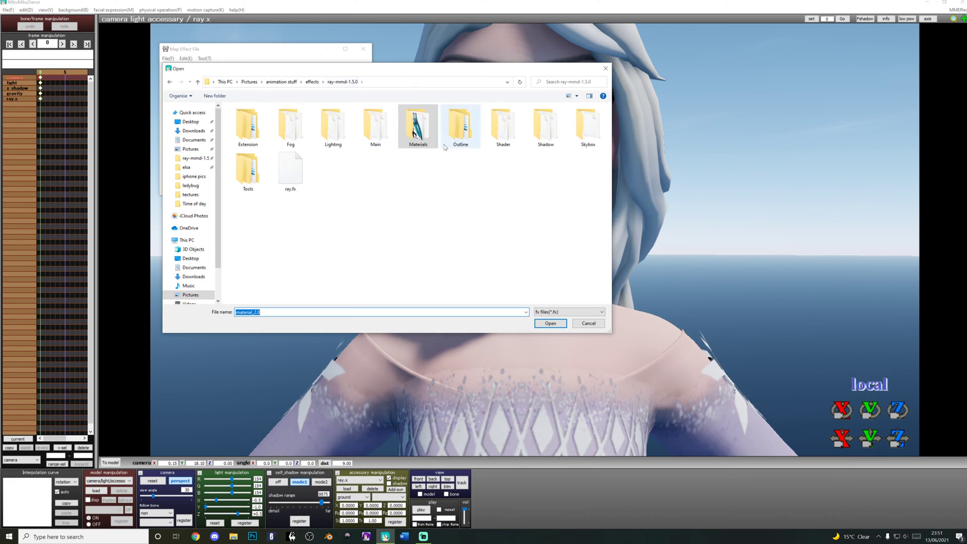
double_click(420, 129)
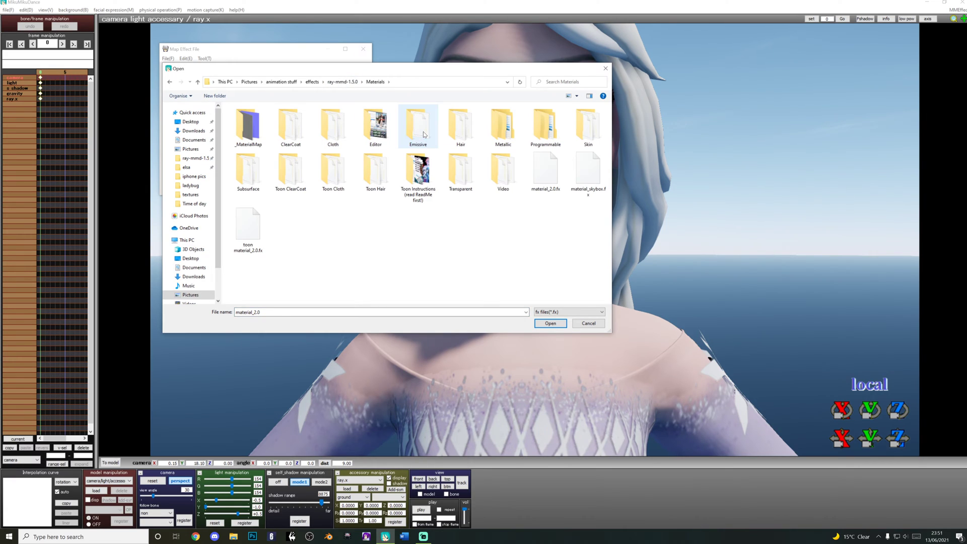
double_click(579, 132)
double_click(330, 140)
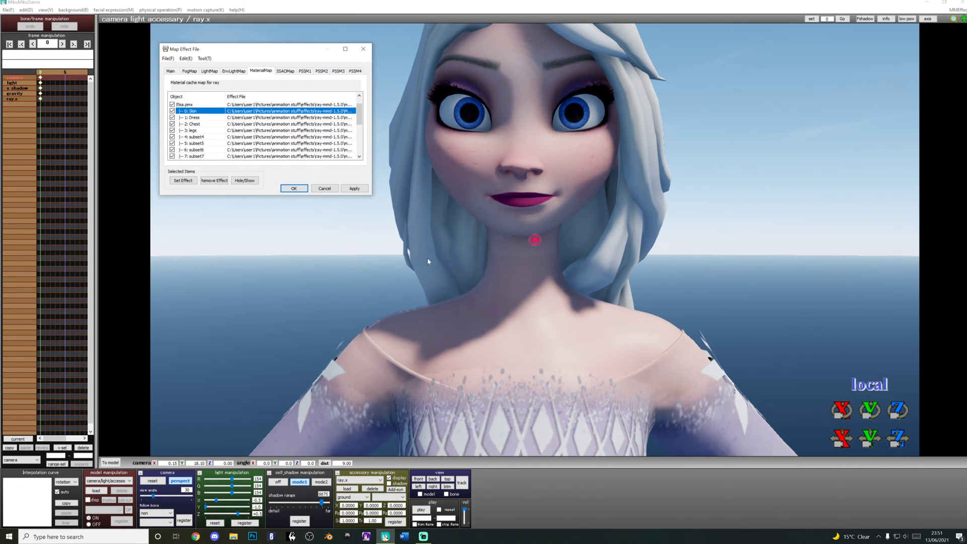
scroll(195, 124, down, 1)
scroll(195, 123, down, 2)
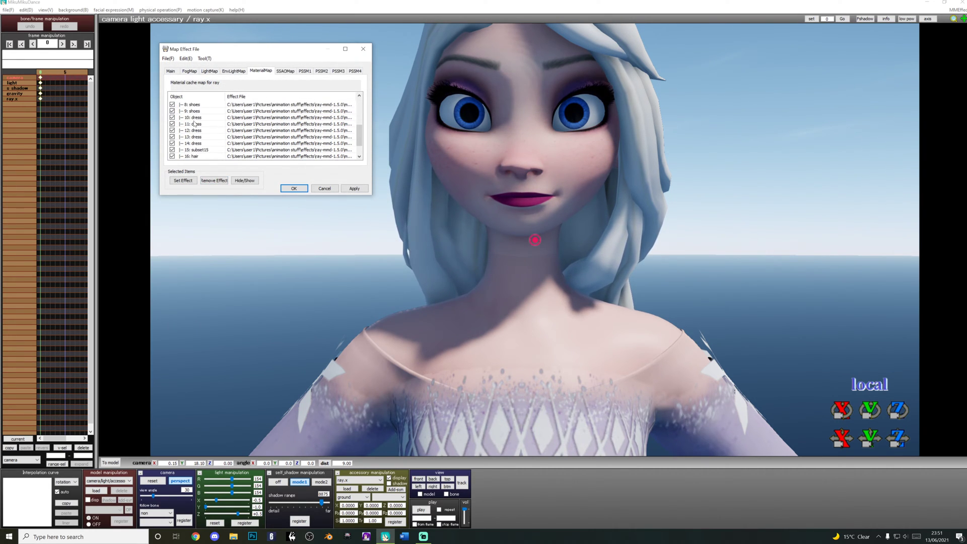
scroll(194, 123, up, 3)
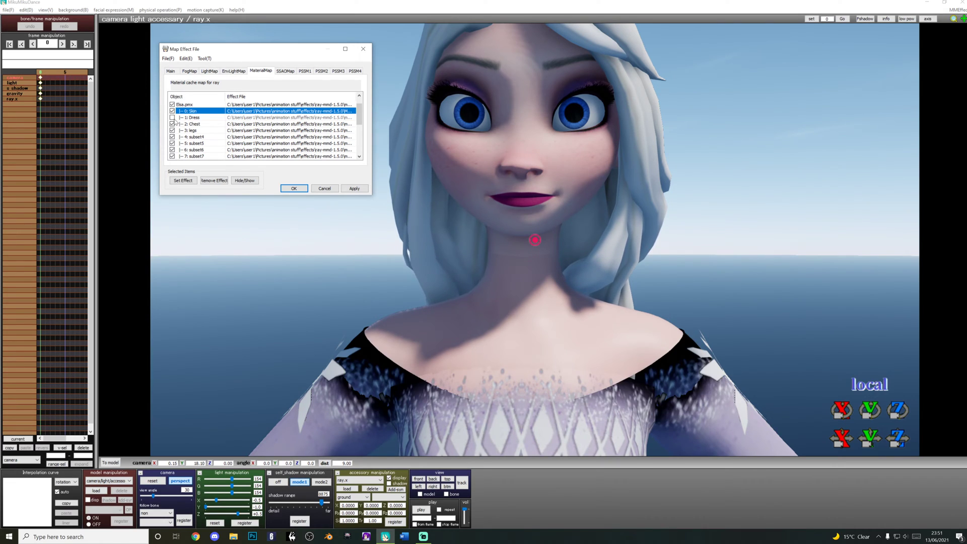
scroll(173, 151, down, 3)
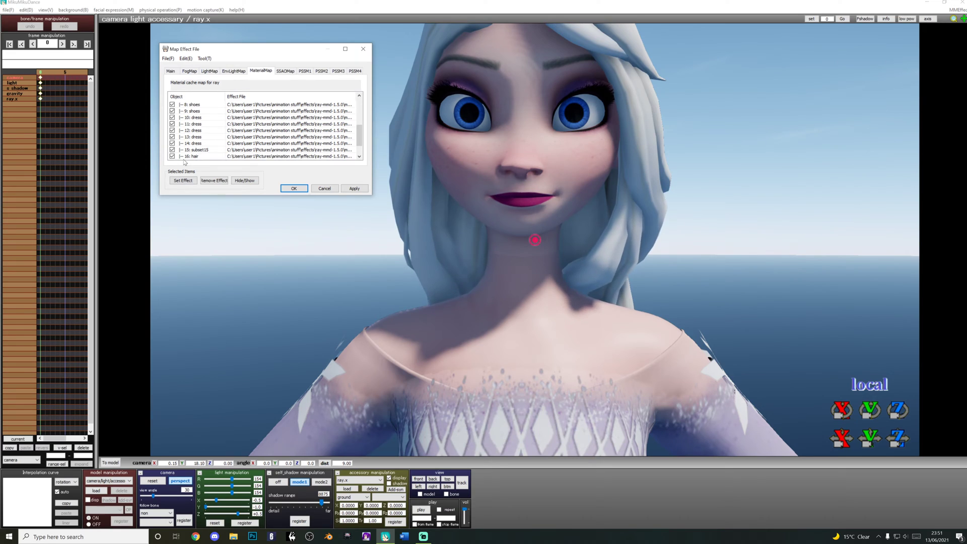
- Try material_hair files from Materials\Hair on Elsa's 16: hair subset
double_click(279, 156)
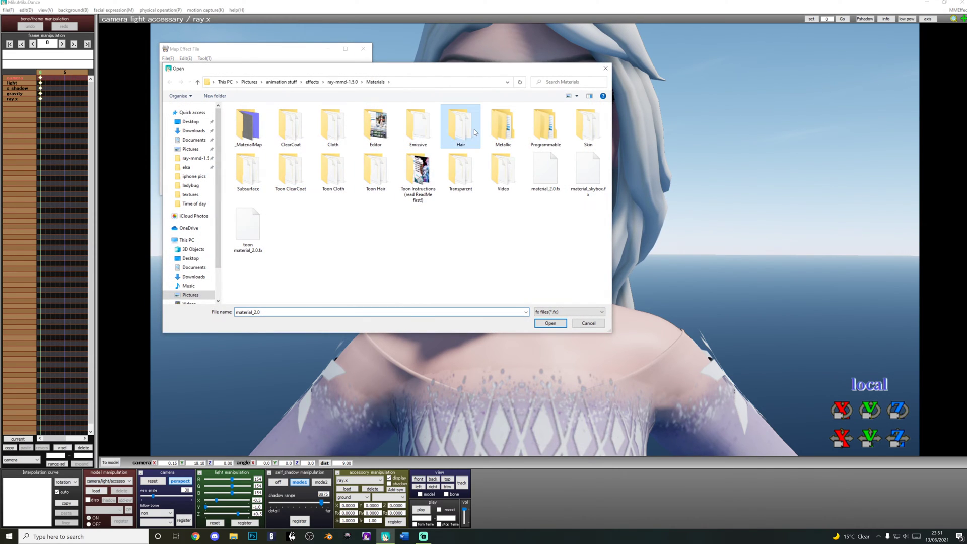
double_click(474, 132)
double_click(257, 131)
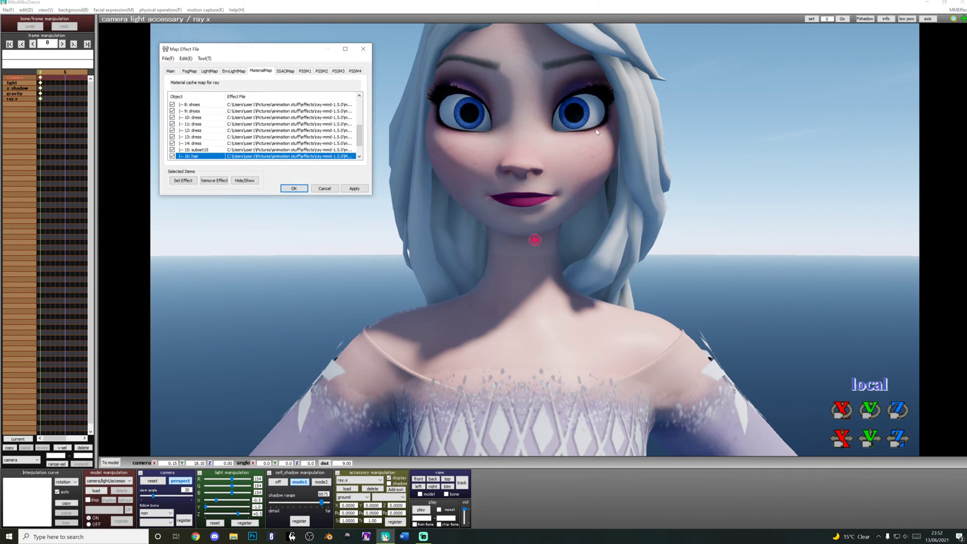
mouse_move(680, 151)
right_down()
mouse_move(490, 153)
mouse_move(498, 145)
right_up()
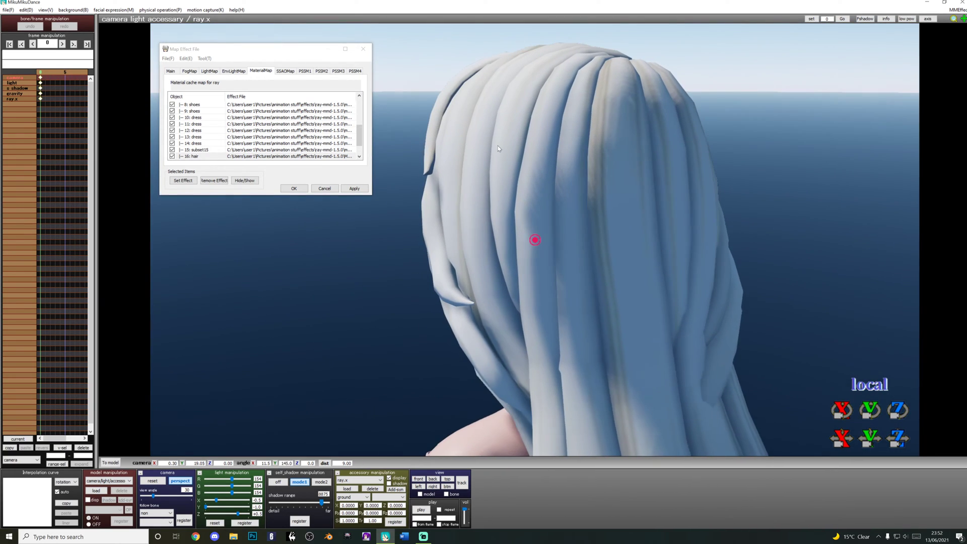
double_click(179, 158)
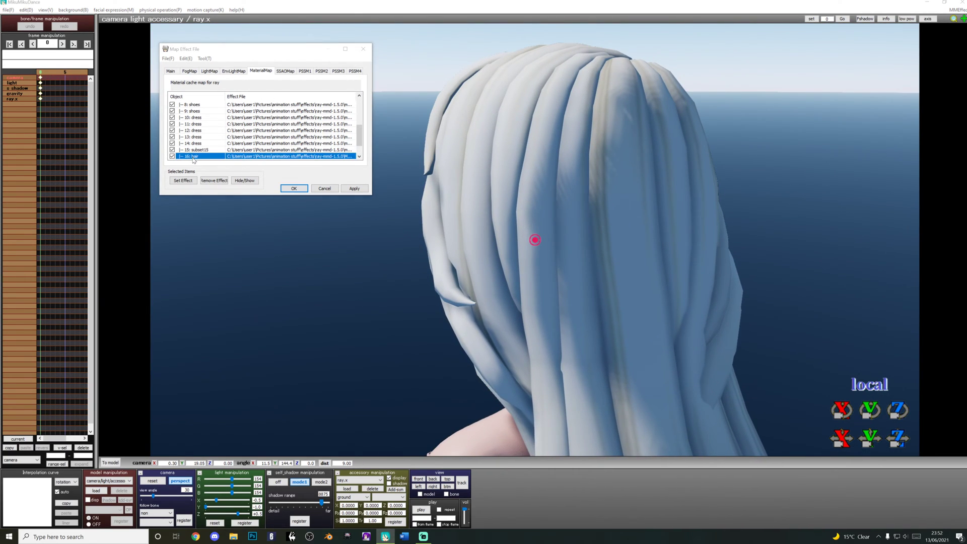
double_click(291, 132)
right_drag(438, 156, 575, 173)
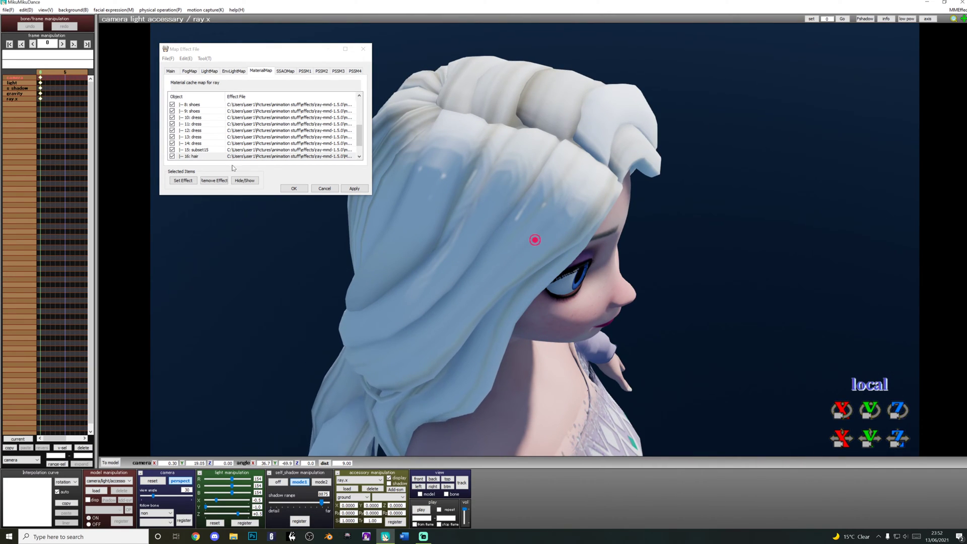
- Settle on the anisotropy hair material and disable effects on subset15 and the row 14 dress
double_click(287, 157)
double_click(333, 128)
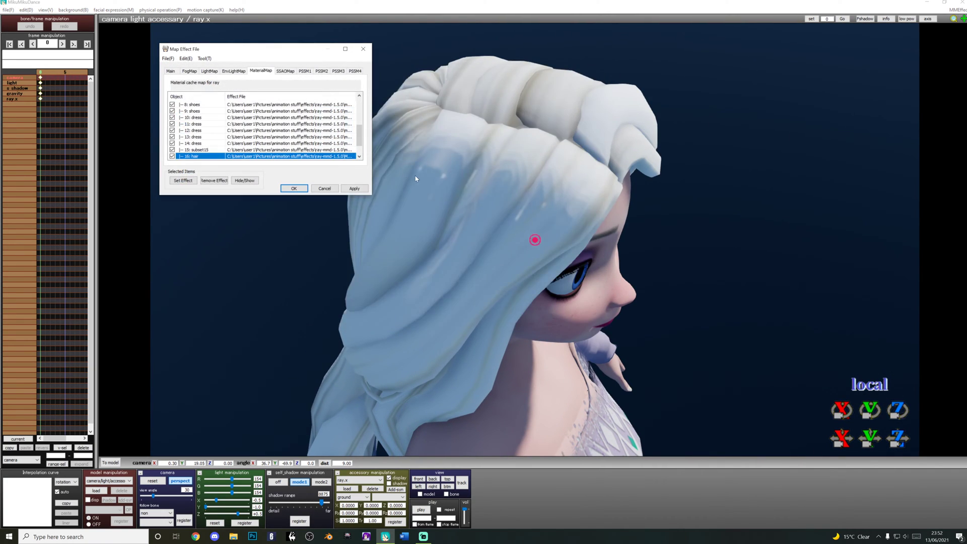
mouse_move(332, 129)
right_down()
mouse_move(639, 174)
mouse_move(663, 169)
mouse_move(582, 187)
mouse_move(542, 175)
mouse_move(582, 186)
mouse_move(638, 181)
mouse_move(611, 180)
right_up()
scroll(662, 168, up, 5)
scroll(658, 171, up, 3)
scroll(611, 180, down, 8)
scroll(573, 180, up, 3)
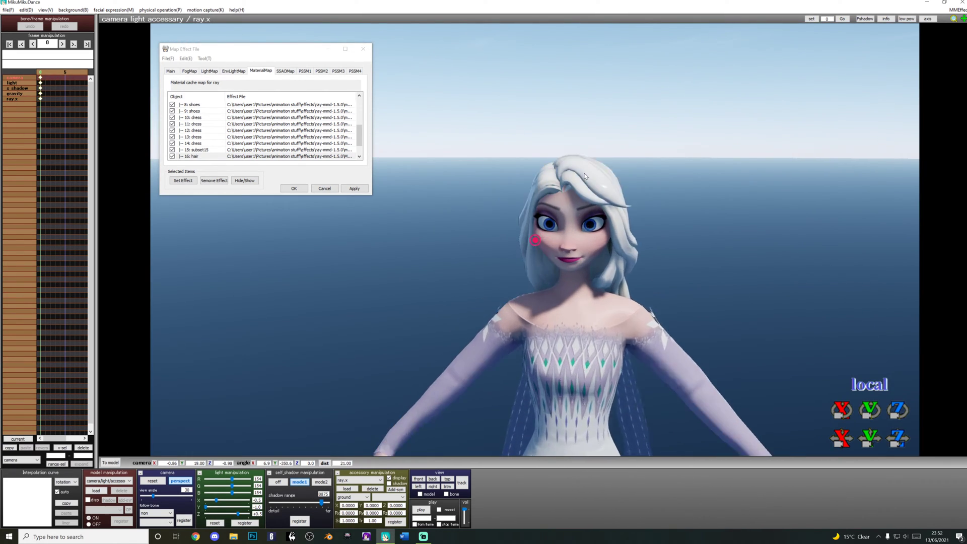
scroll(573, 180, up, 5)
scroll(573, 180, down, 5)
scroll(179, 134, down, 1)
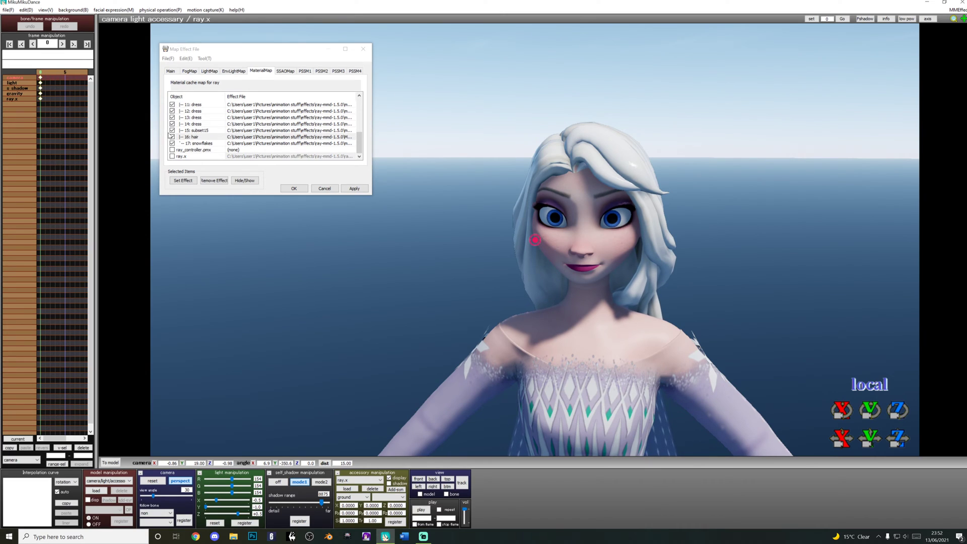
click(172, 130)
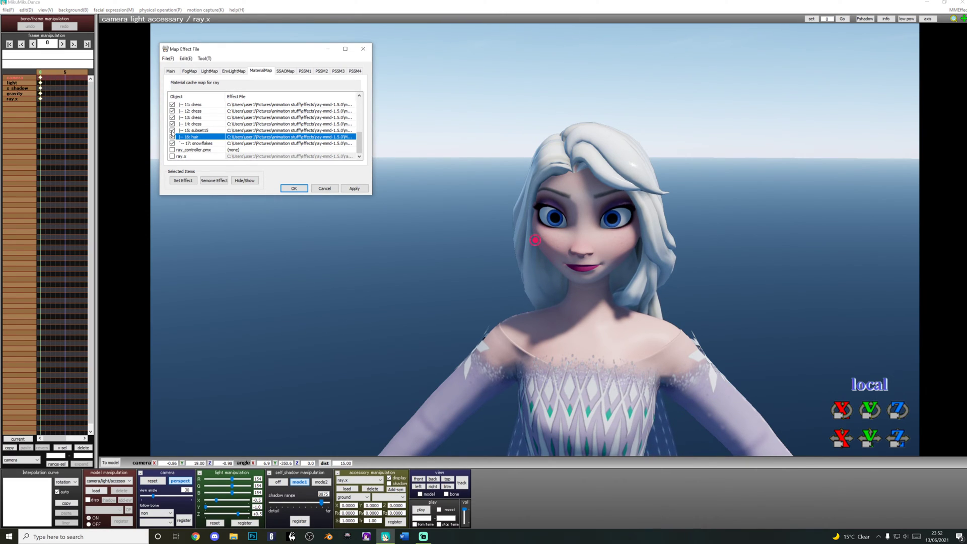
click(172, 124)
scroll(174, 121, up, 3)
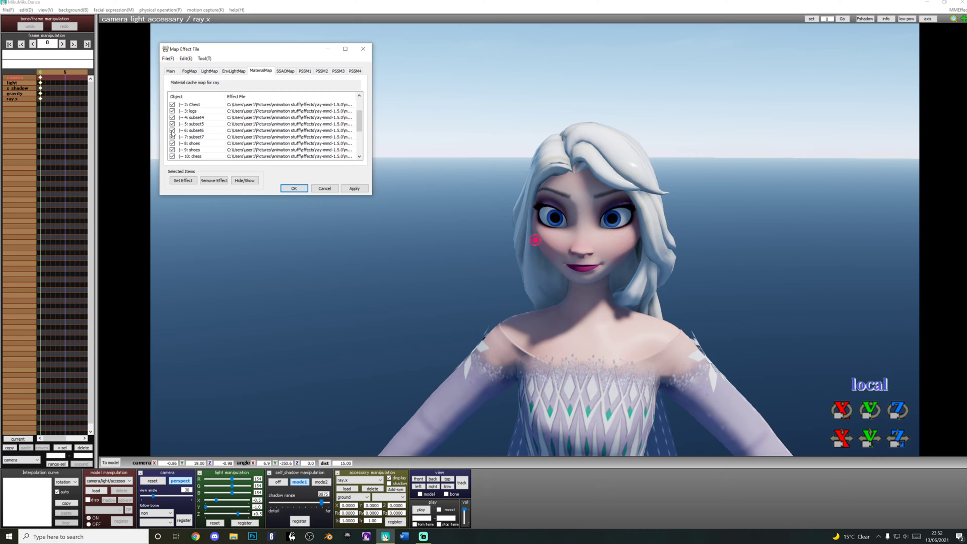
- Re-enable subset7 and subset6 effects and give subset6 the Skin material_body.fx material
click(172, 137)
click(172, 131)
scroll(552, 234, up, 5)
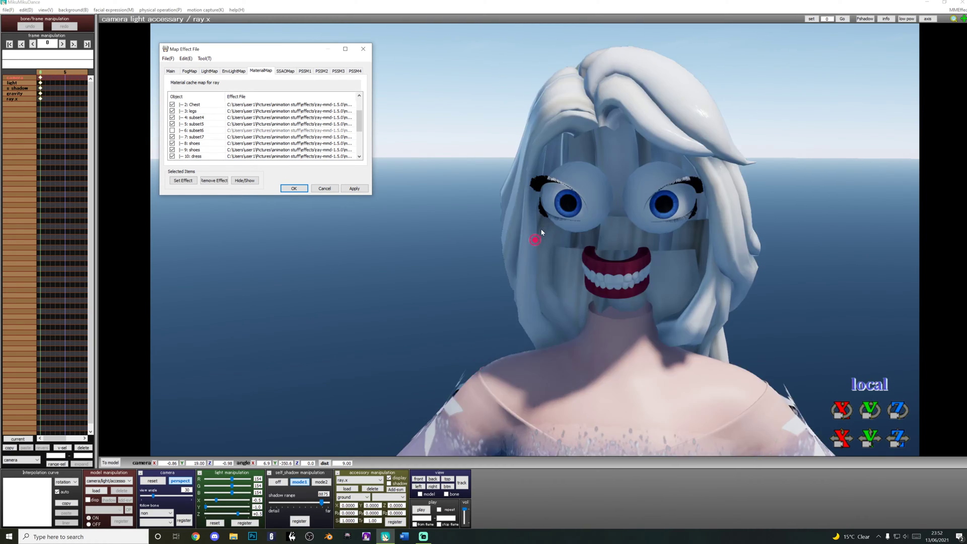
scroll(552, 235, down, 3)
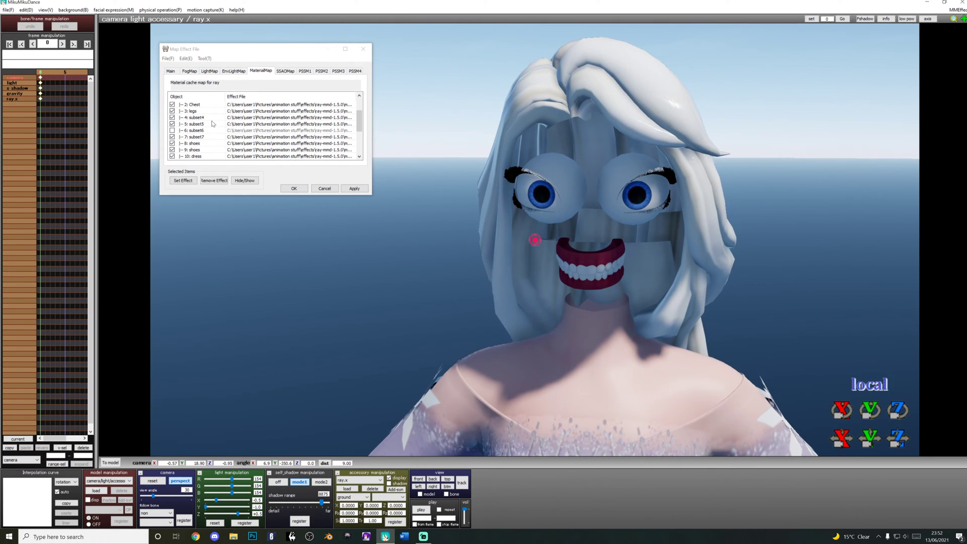
click(202, 130)
click(172, 130)
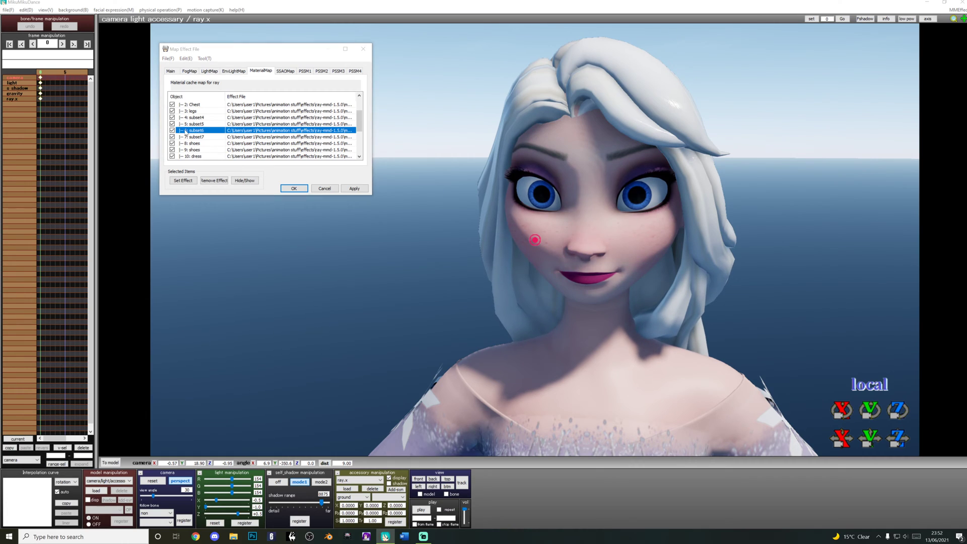
double_click(185, 130)
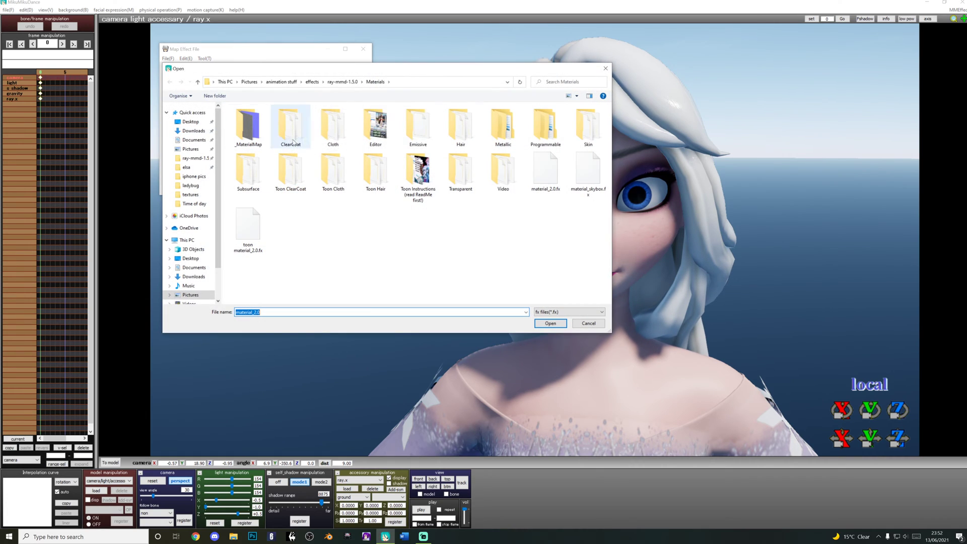
double_click(580, 138)
click(333, 136)
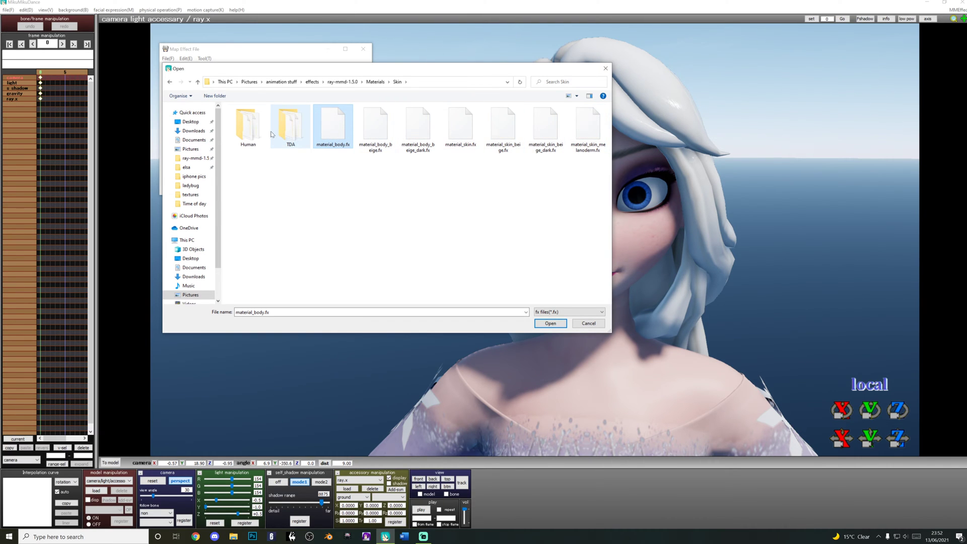
double_click(342, 131)
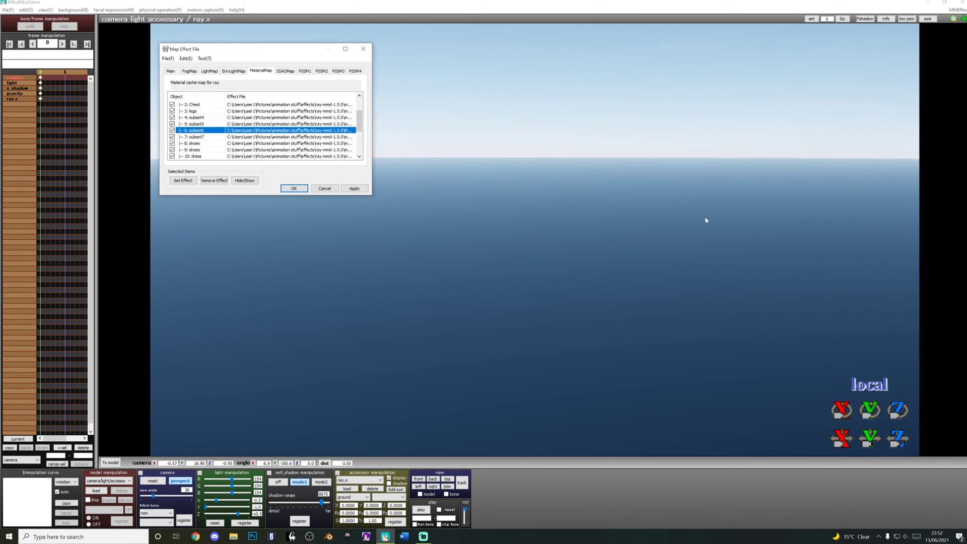
scroll(705, 216, up, 5)
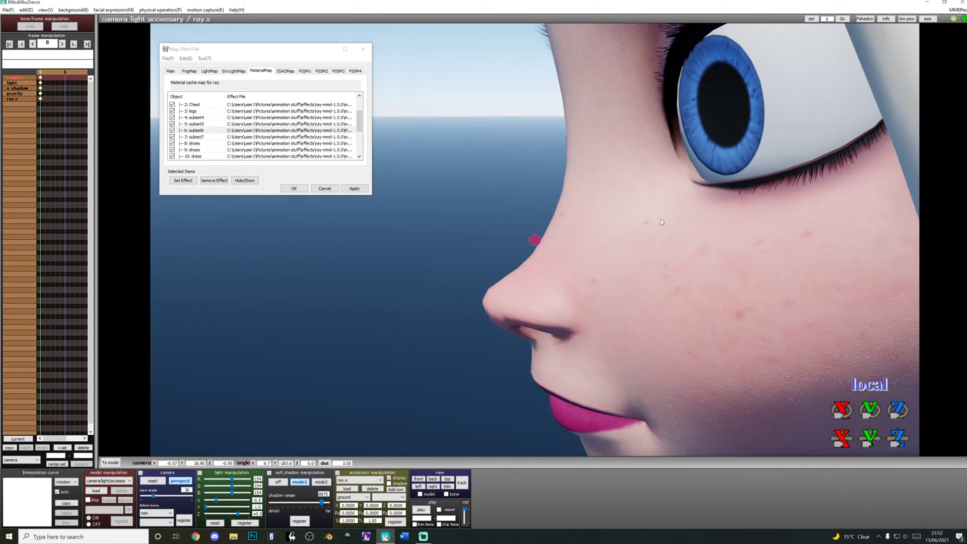
right_drag(679, 220, 654, 219)
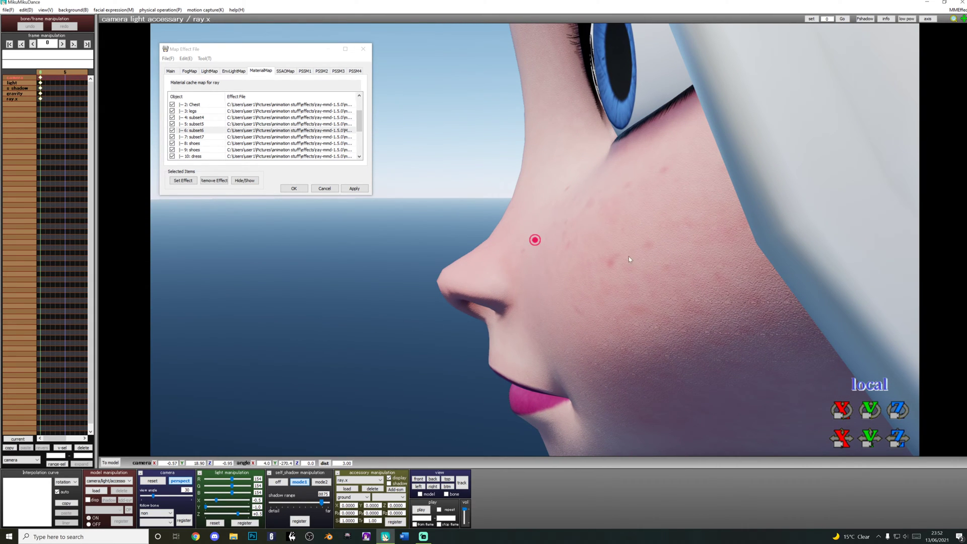
right_drag(629, 260, 704, 248)
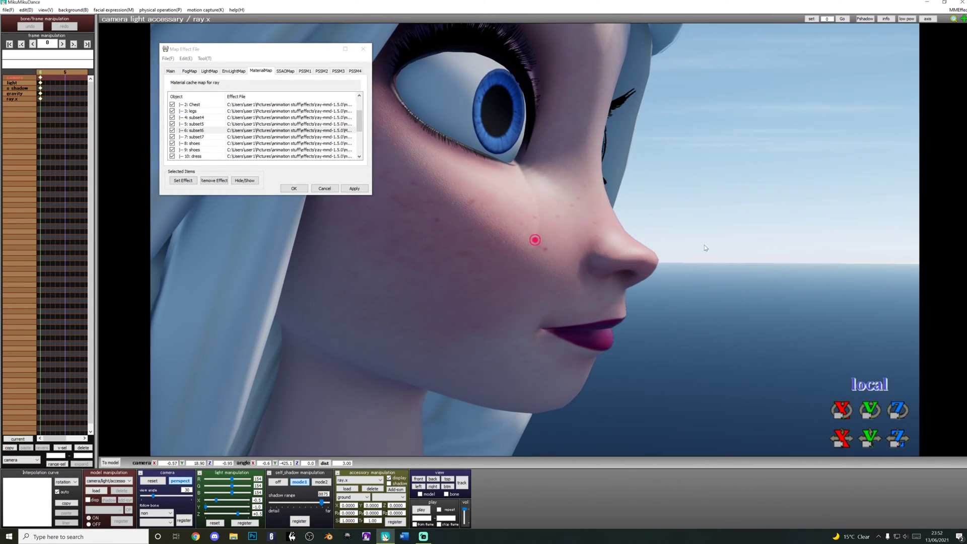
mouse_move(598, 244)
right_down()
mouse_move(604, 287)
mouse_move(540, 279)
right_up()
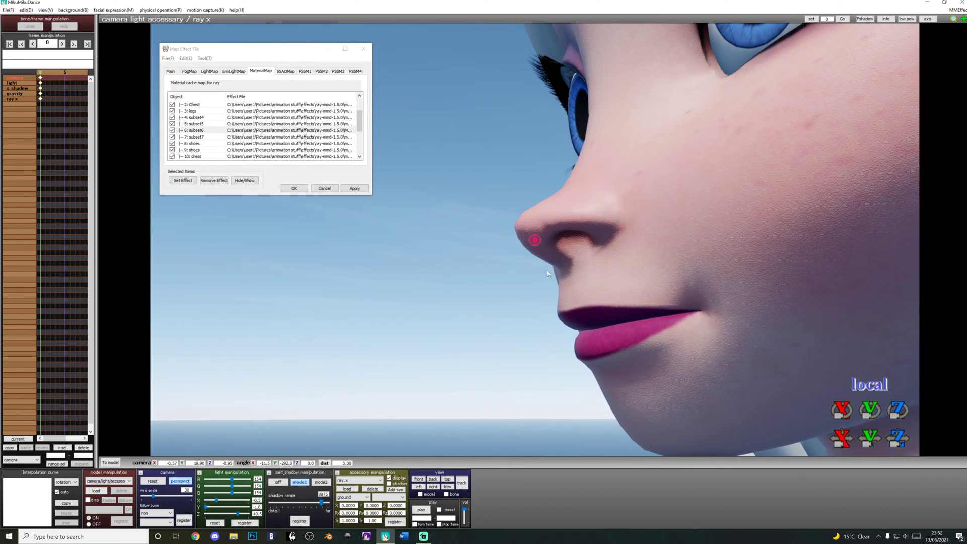
mouse_move(570, 266)
middle_down()
mouse_move(580, 267)
mouse_move(557, 277)
middle_up()
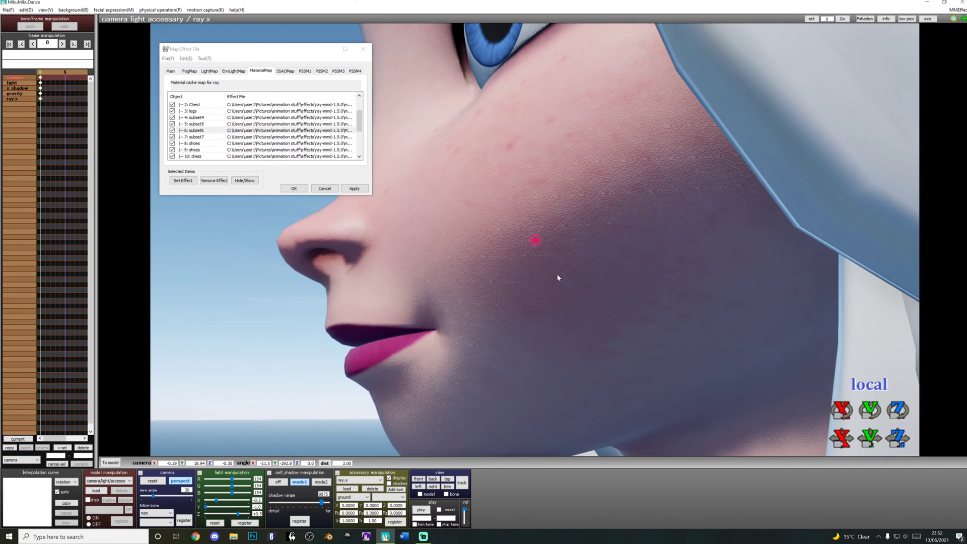
drag(153, 496, 145, 496)
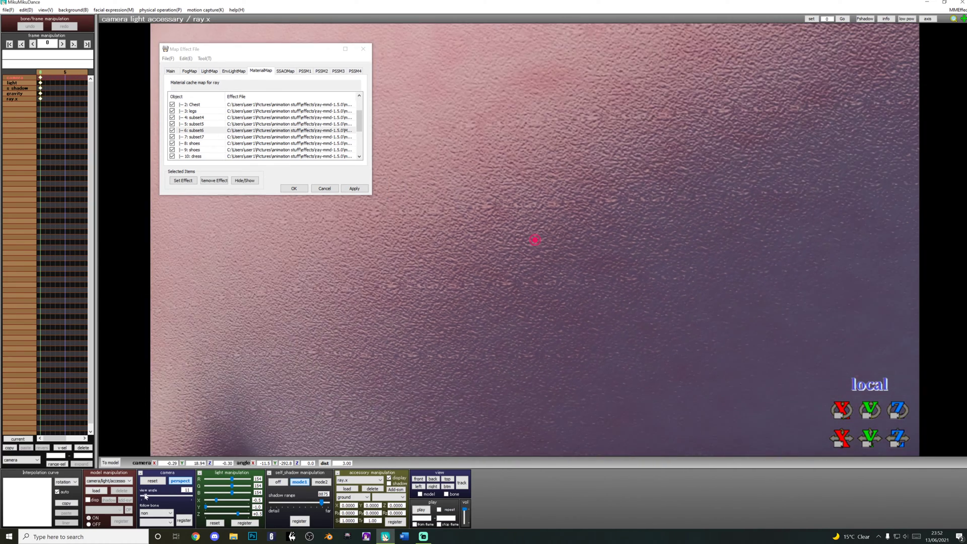
mouse_move(329, 433)
right_down()
mouse_move(439, 384)
mouse_move(438, 398)
mouse_move(453, 405)
mouse_move(478, 353)
right_up()
scroll(478, 350, down, 5)
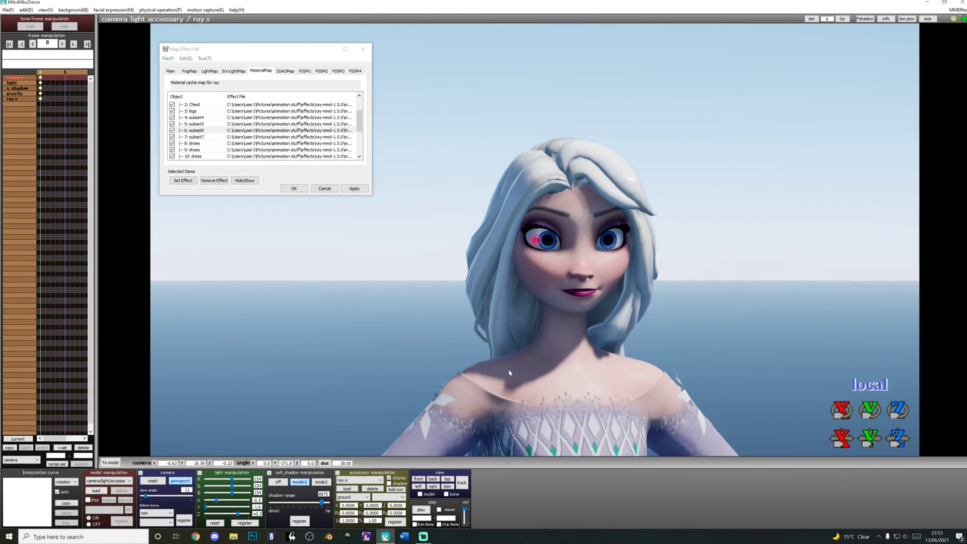
- Disable the ray effect on 2: Chest and 10: dress in the MaterialMap tab, applying the change
middle_drag(508, 369, 508, 197)
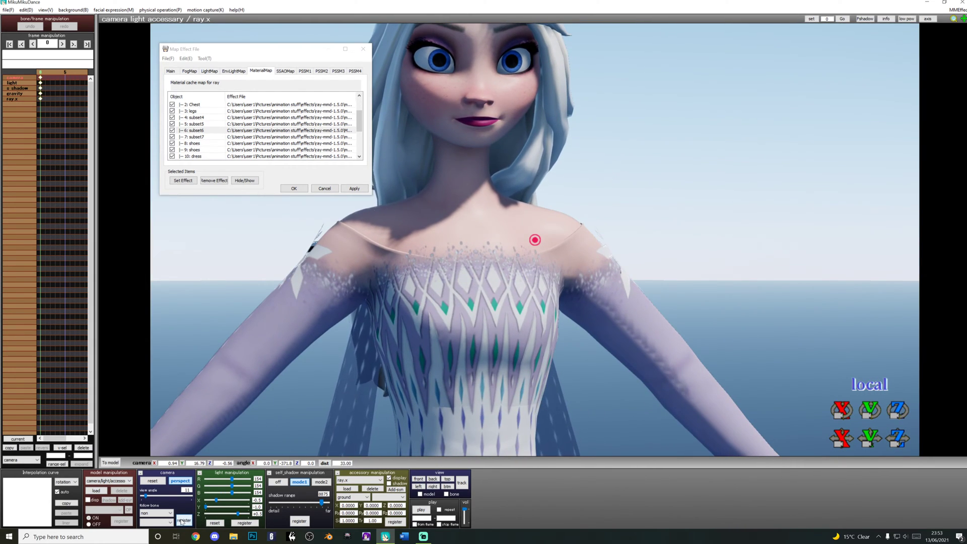
click(152, 481)
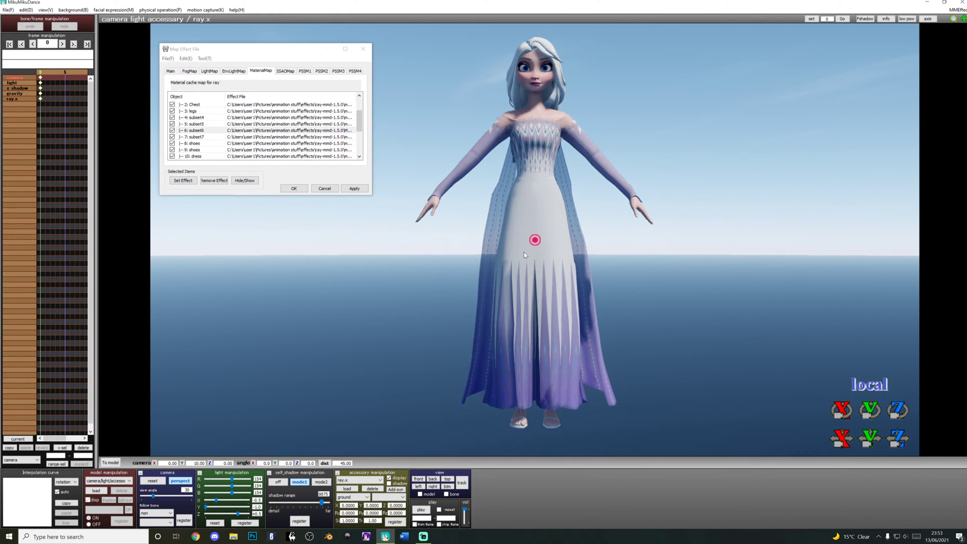
middle_drag(523, 252, 512, 326)
scroll(513, 326, up, 6)
scroll(513, 325, down, 1)
scroll(513, 326, down, 1)
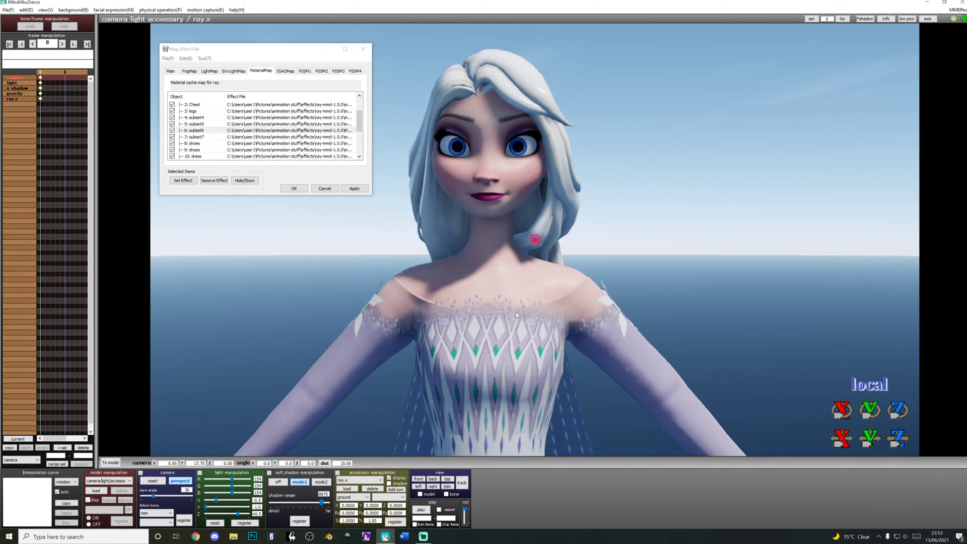
scroll(516, 312, down, 2)
middle_drag(517, 312, 546, 290)
scroll(547, 290, down, 1)
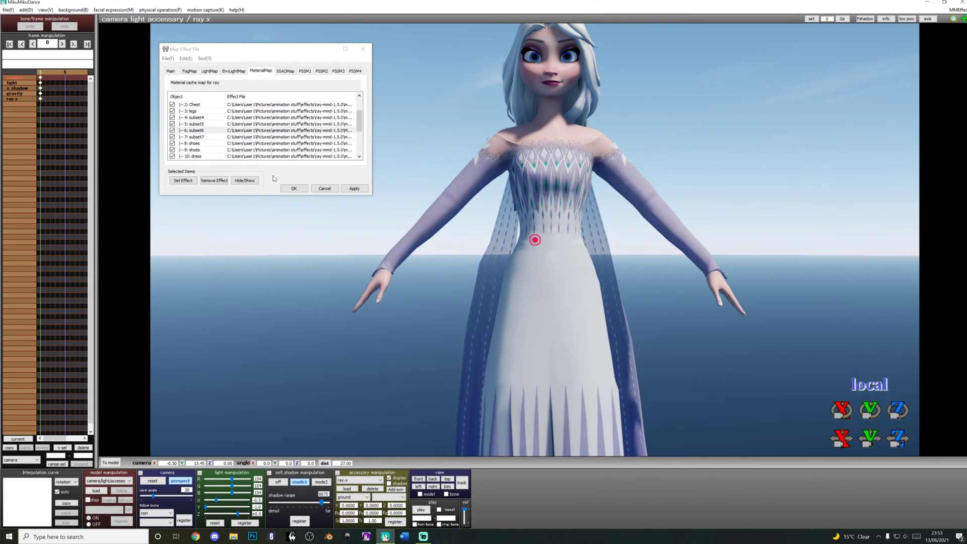
scroll(186, 139, up, 2)
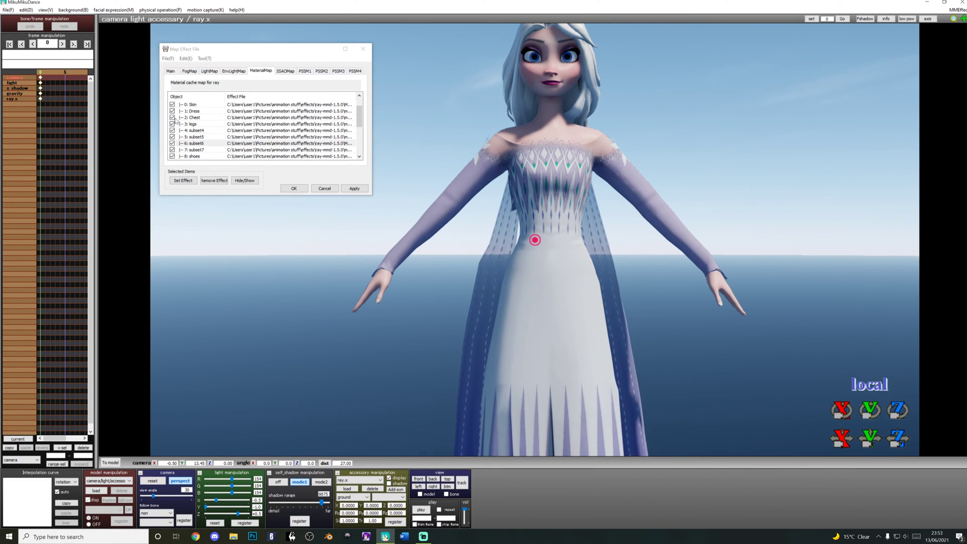
click(173, 118)
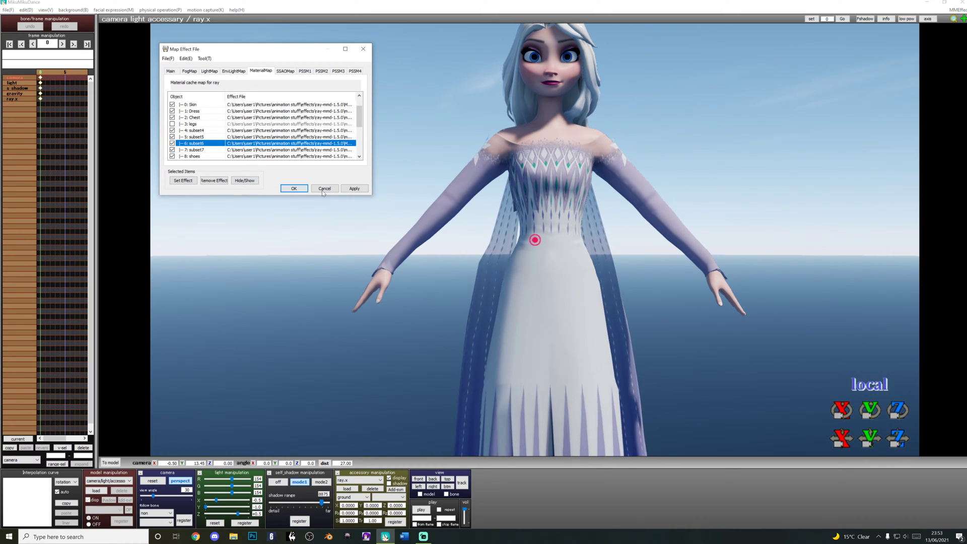
click(354, 188)
scroll(175, 134, down, 2)
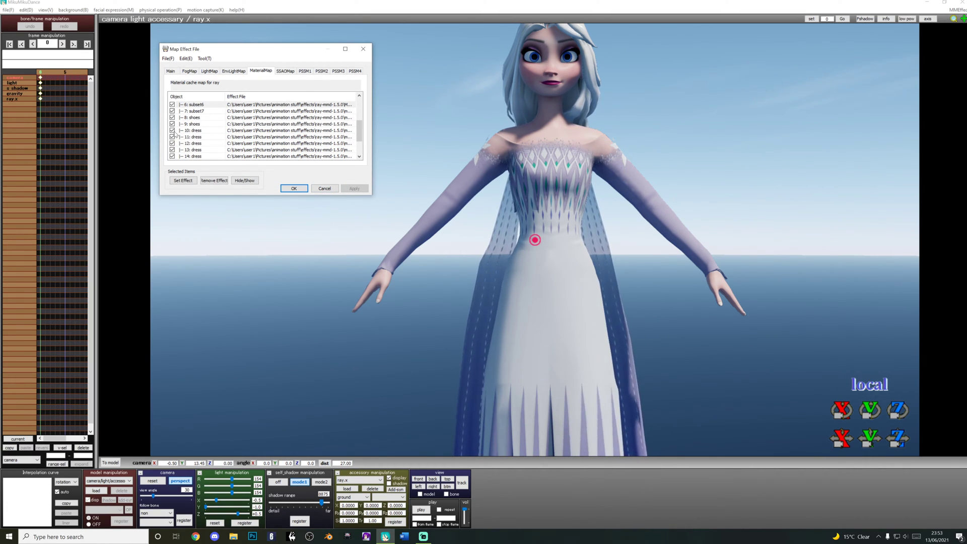
click(173, 131)
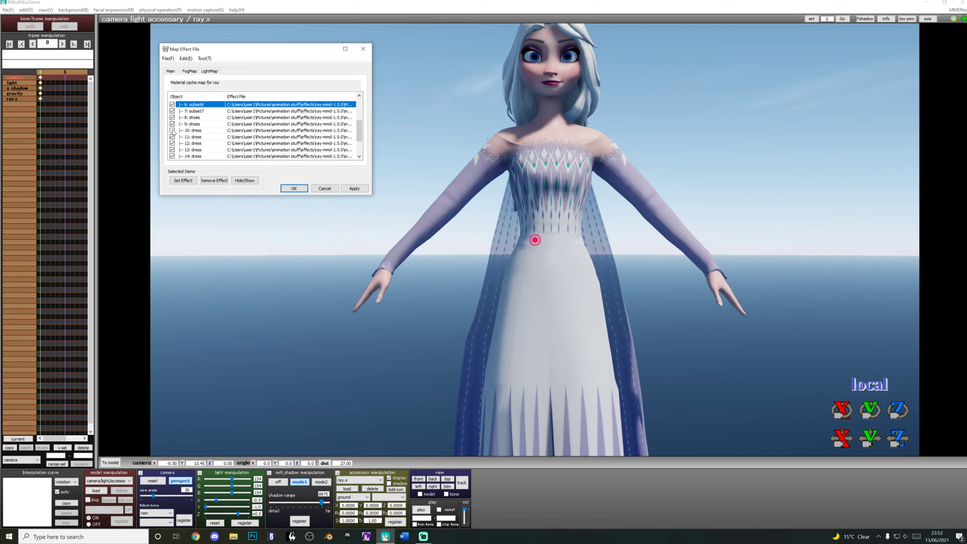
- Assign ray-mmd's Cloth/material_cloth.fx to the 10: dress material and inspect the fabric close up
double_click(193, 131)
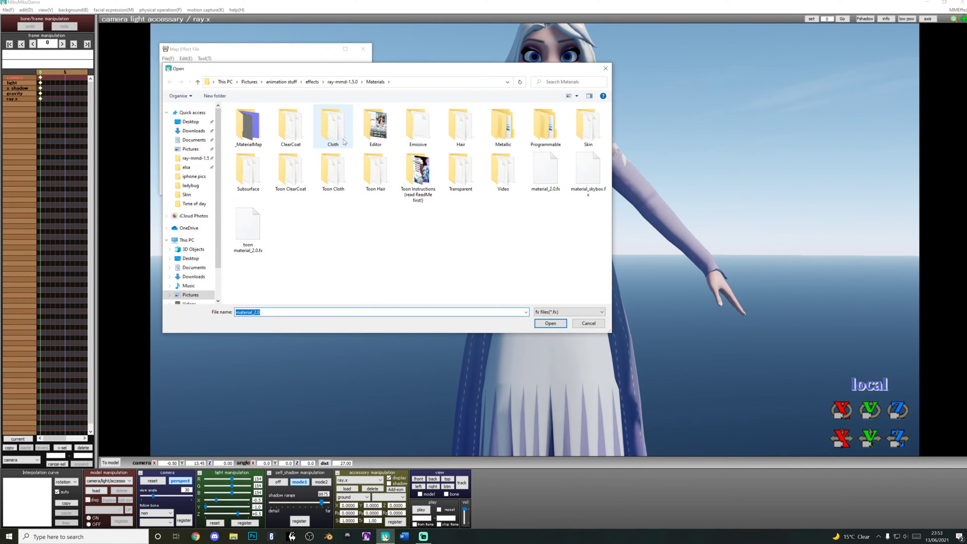
double_click(338, 137)
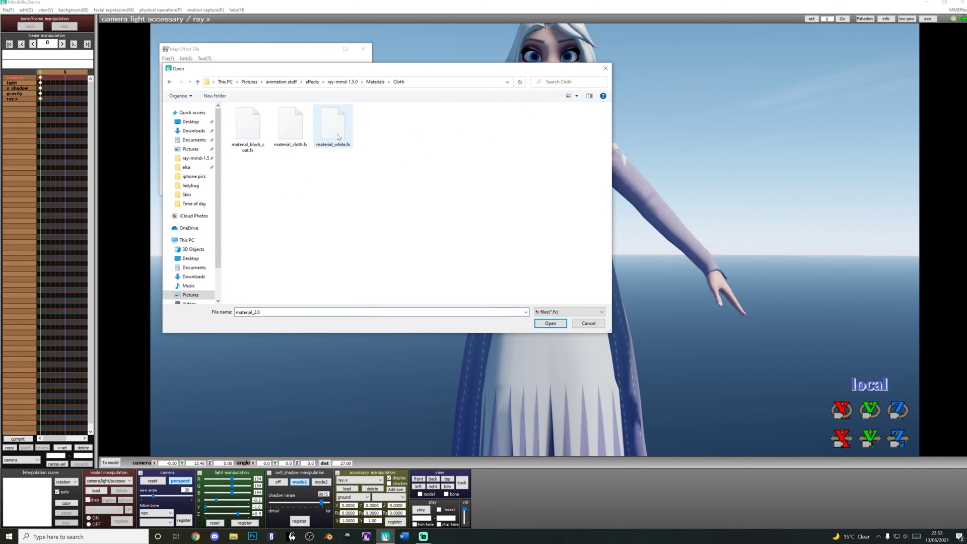
click(282, 130)
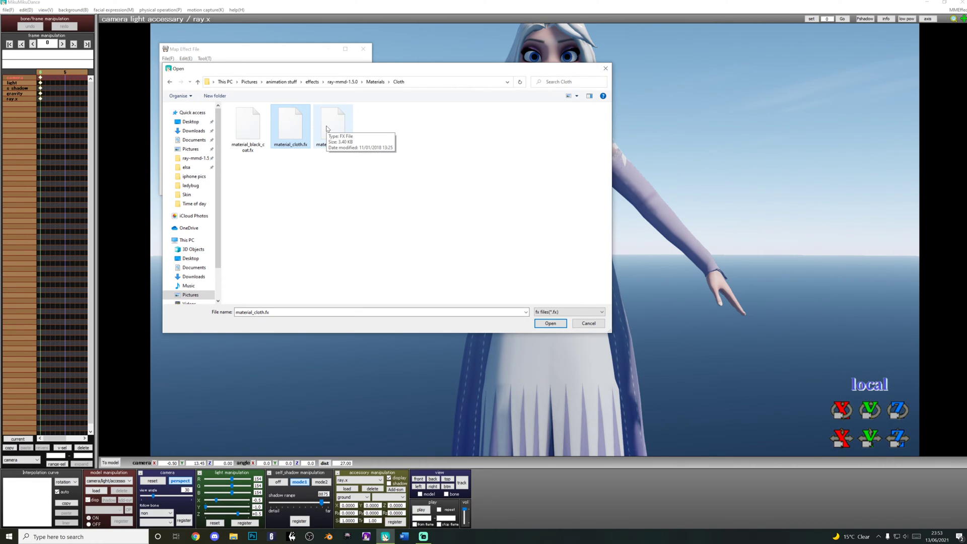
double_click(291, 137)
scroll(636, 222, up, 5)
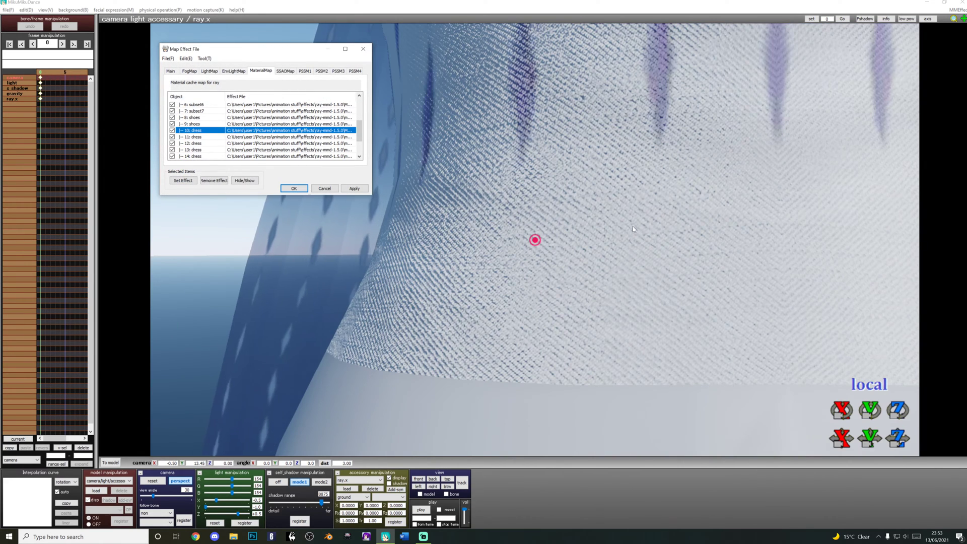
scroll(535, 181, down, 2)
scroll(535, 182, up, 2)
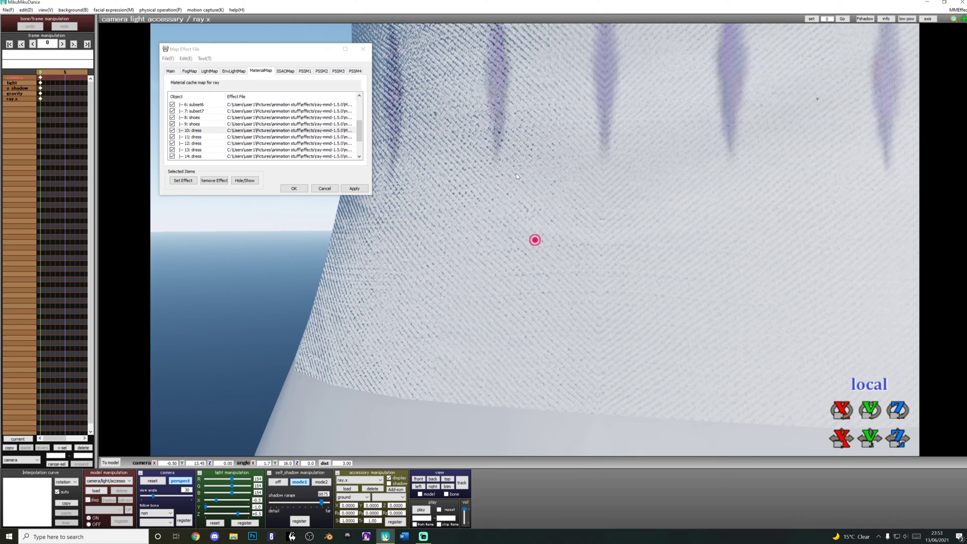
mouse_move(528, 168)
right_down()
mouse_move(508, 176)
mouse_move(528, 173)
right_up()
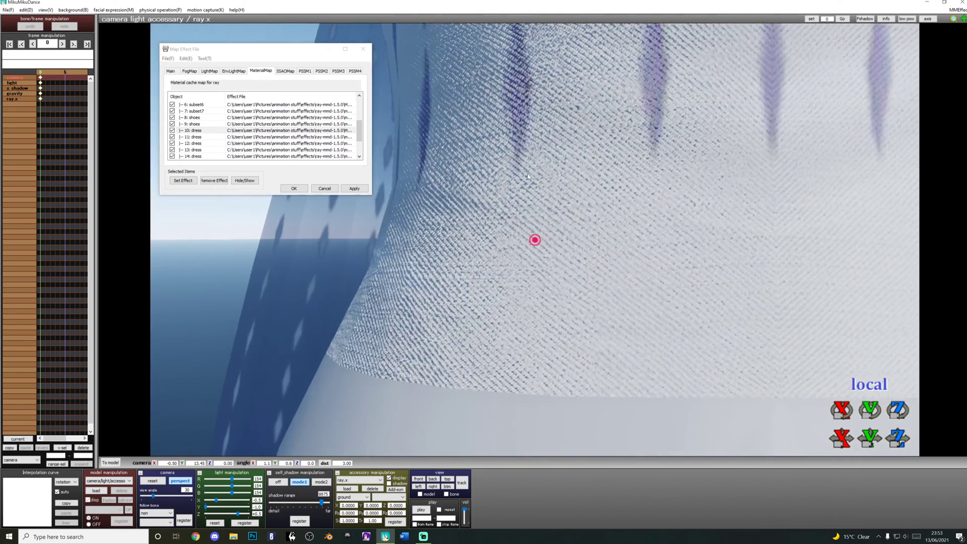
scroll(529, 177, down, 2)
scroll(529, 177, down, 2)
scroll(529, 177, up, 2)
scroll(529, 177, down, 2)
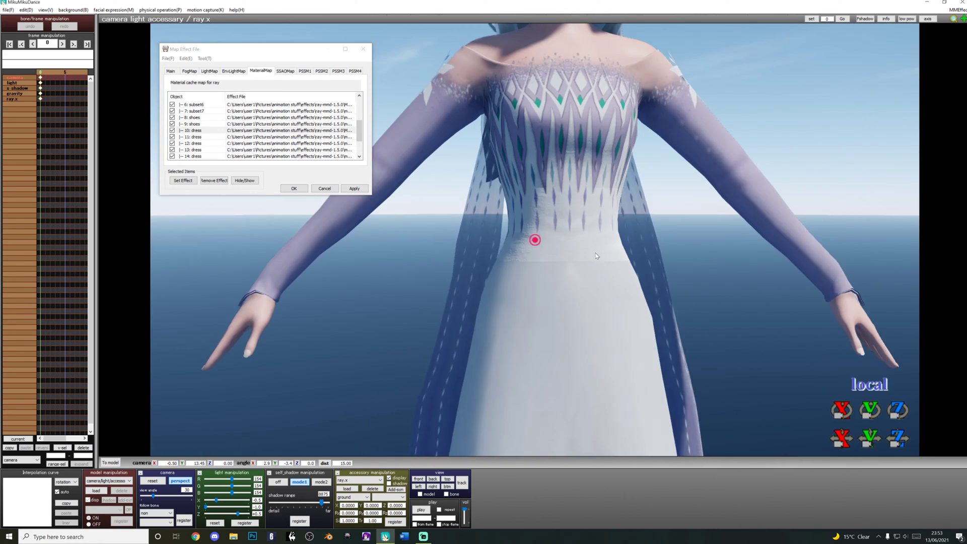
- Assign a ClearCoat folder material to the 10: dress part
click(194, 133)
click(183, 180)
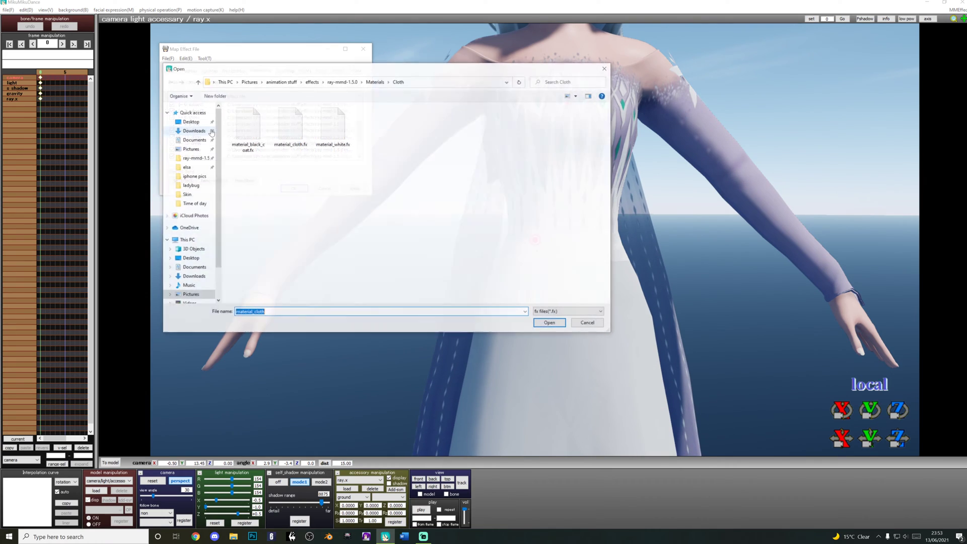
click(369, 82)
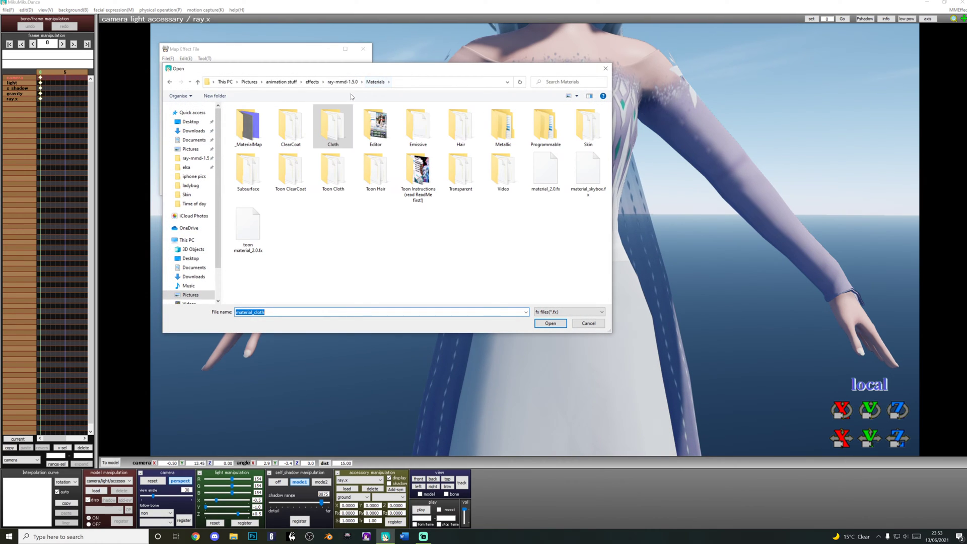
double_click(293, 121)
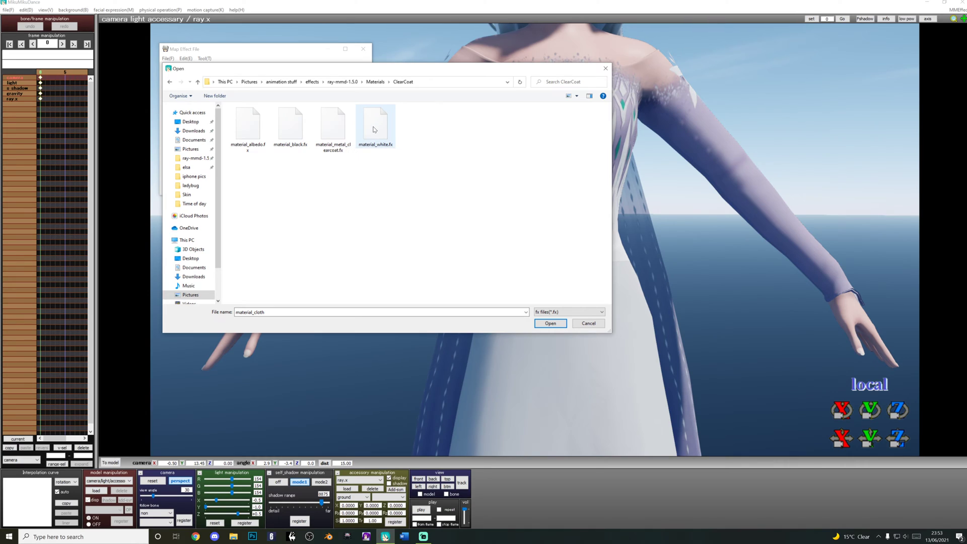
double_click(248, 148)
scroll(593, 205, up, 3)
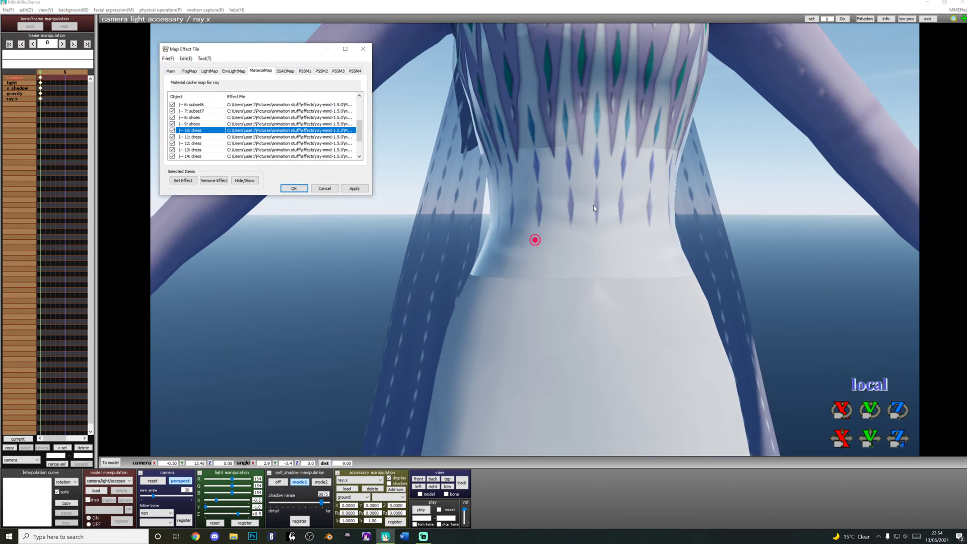
scroll(561, 213, up, 2)
right_drag(561, 213, 551, 215)
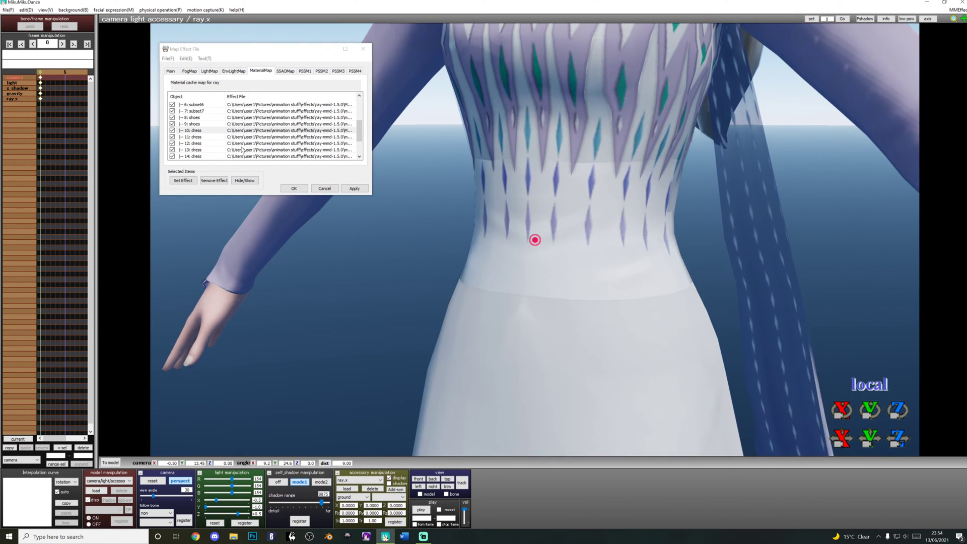
- Apply a ClearCoat material to dress parts 10 through 17 together
click(189, 130)
scroll(200, 135, down, 1)
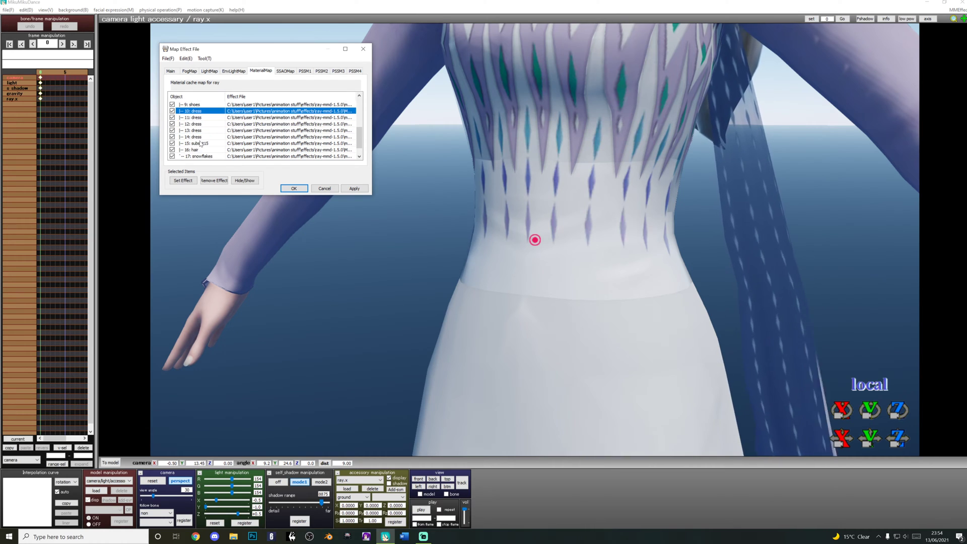
shift+click(193, 155)
click(184, 180)
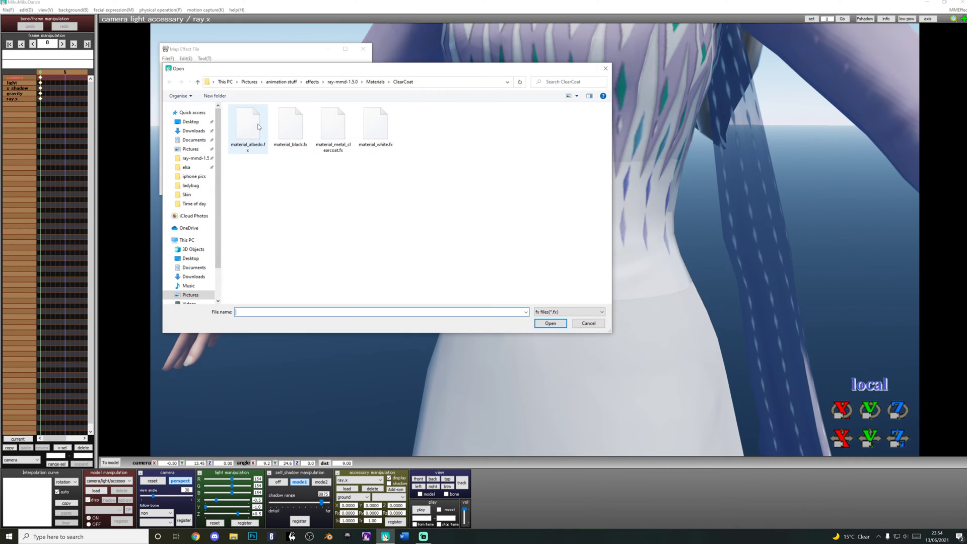
double_click(251, 130)
scroll(520, 192, down, 3)
mouse_move(521, 192)
right_down()
mouse_move(614, 198)
mouse_move(547, 203)
mouse_move(575, 199)
right_up()
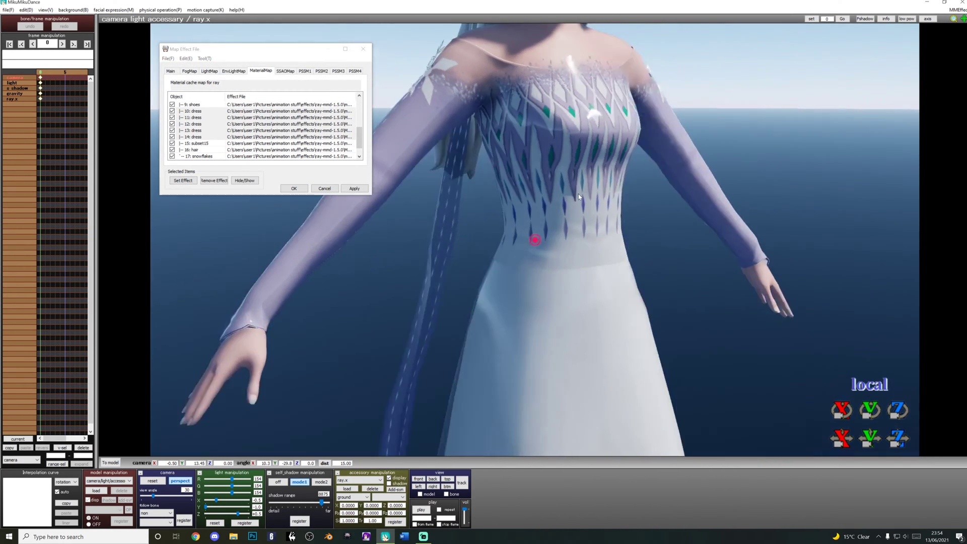
- Toggle dress part 13's effect off and back on, then cancel a material file choice
click(195, 138)
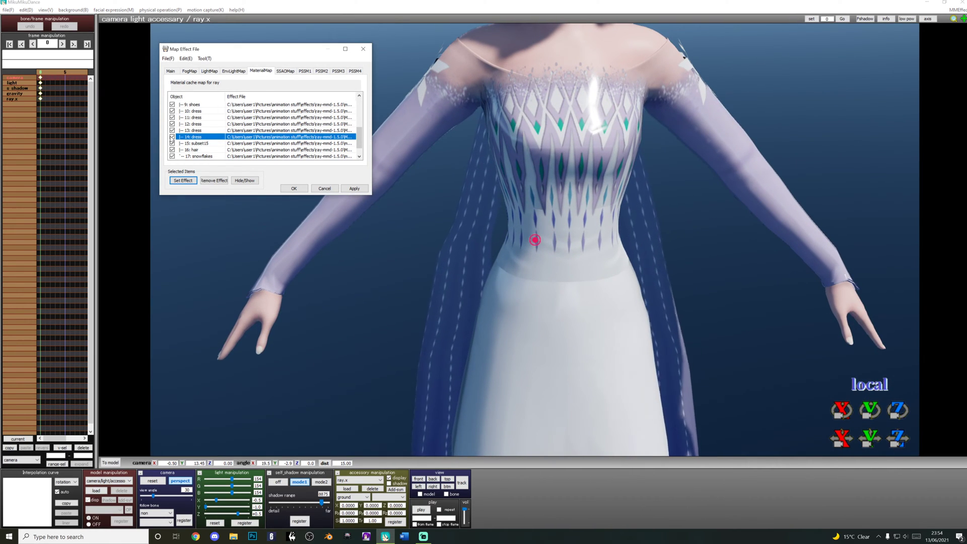
click(172, 131)
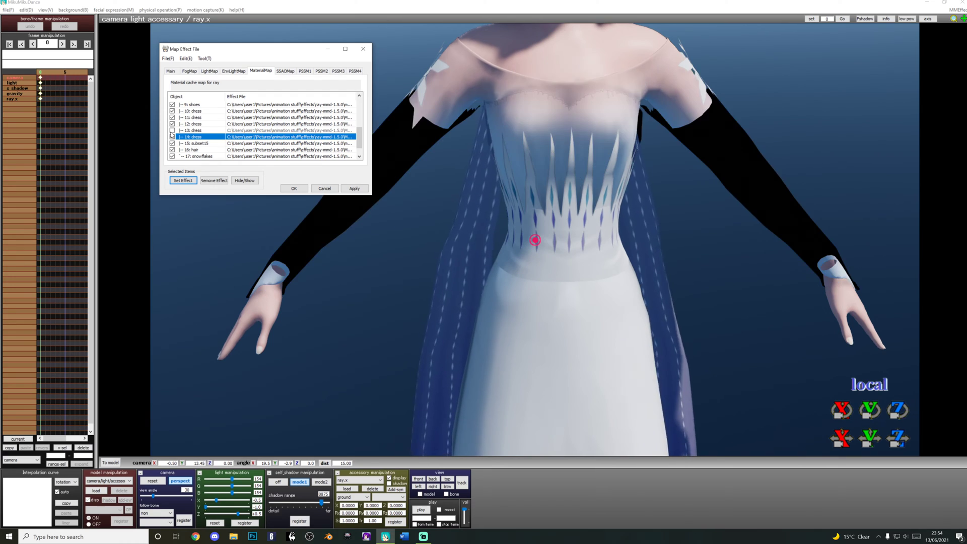
click(173, 131)
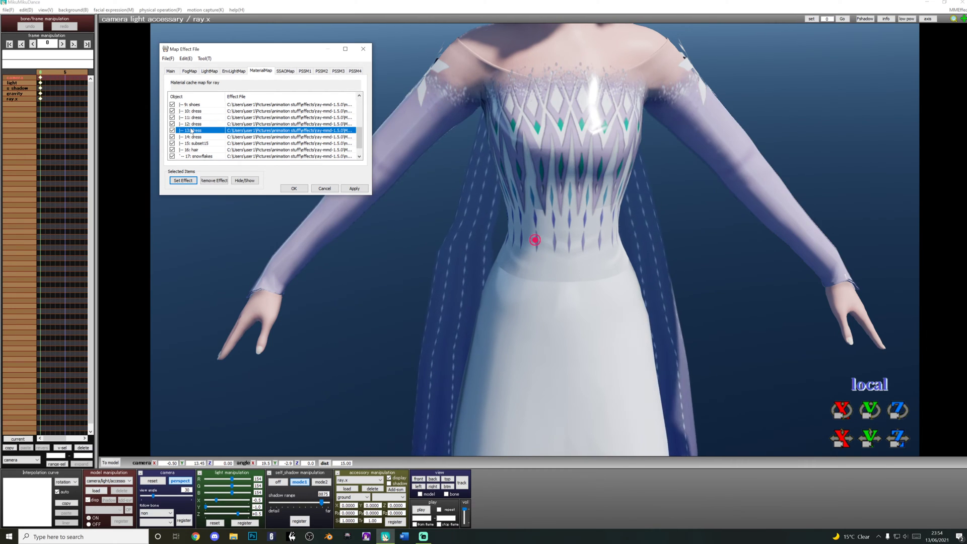
double_click(285, 132)
key(Escape)
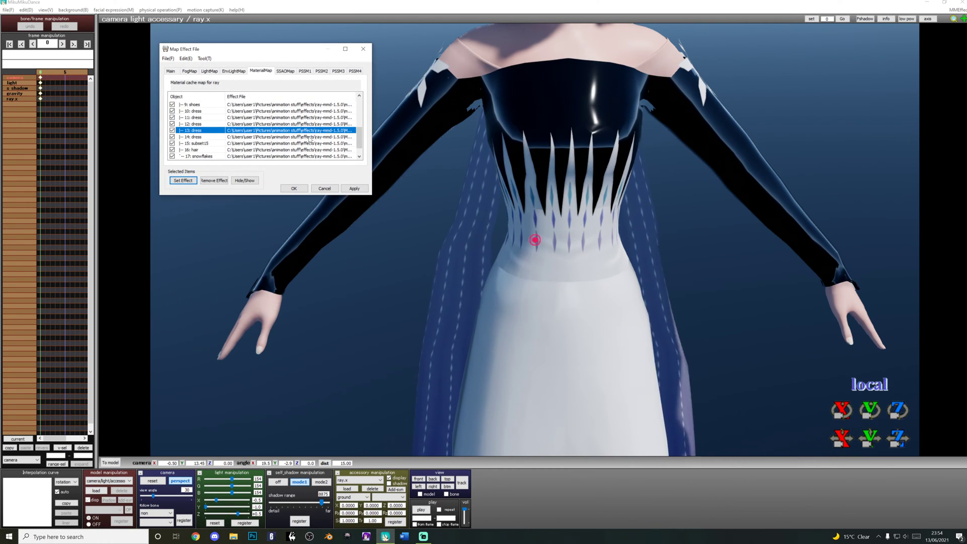
- Try other ClearCoat materials on dress part 13, including the metal one
double_click(203, 132)
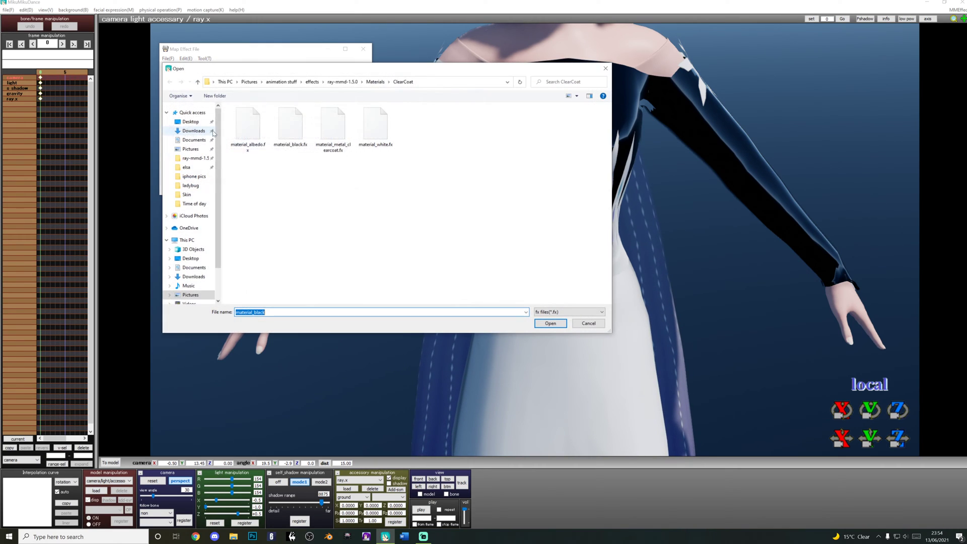
double_click(326, 123)
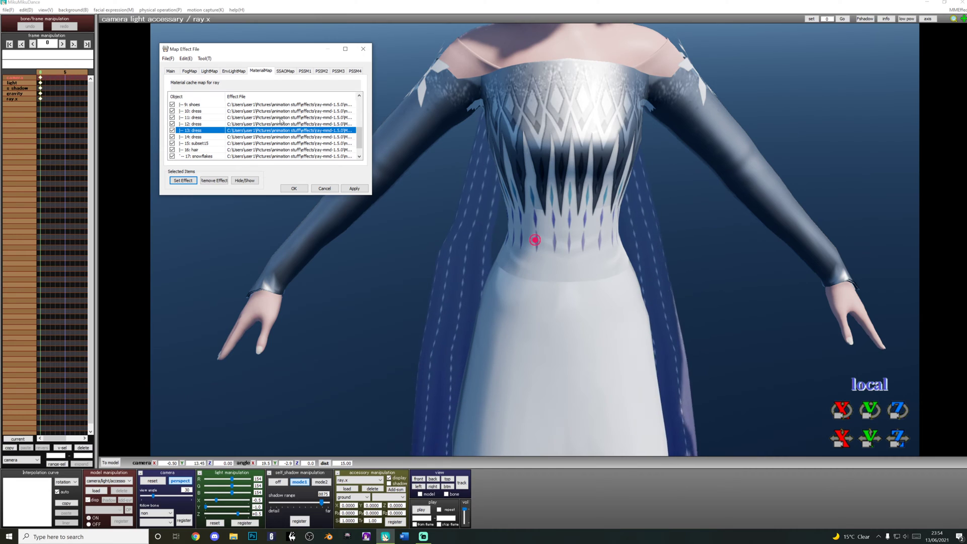
double_click(247, 130)
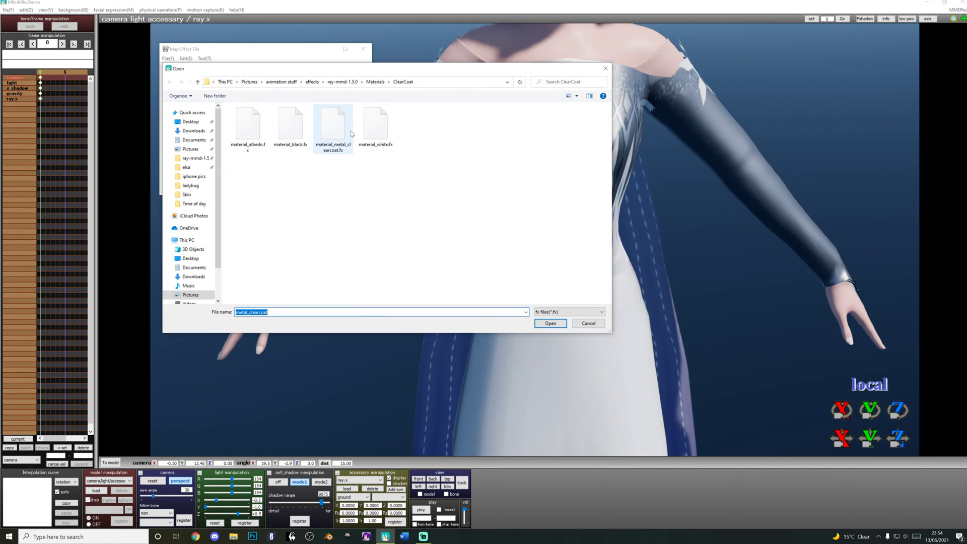
click(367, 125)
double_click(366, 125)
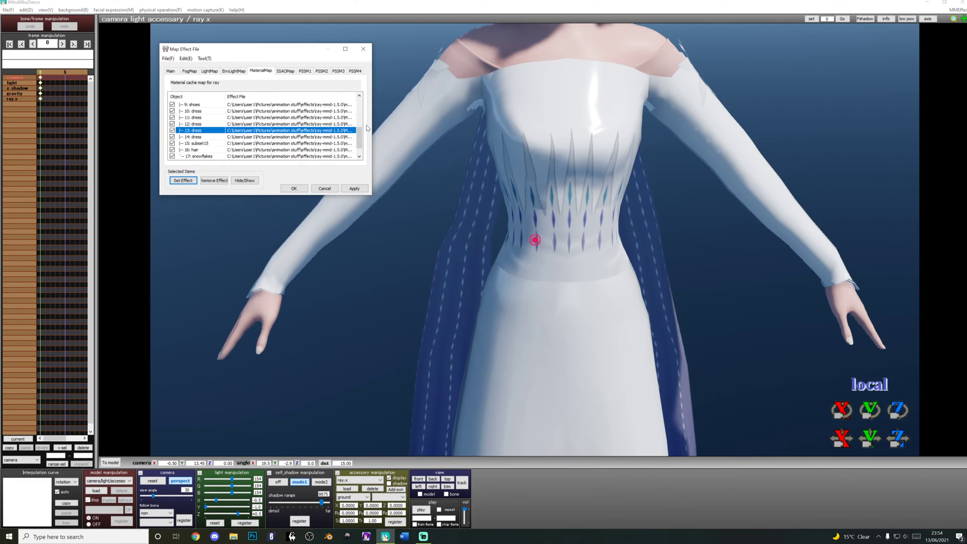
- Apply ClearCoat/material_white.fx to the dress, then select dress rows 10 through 14
double_click(219, 130)
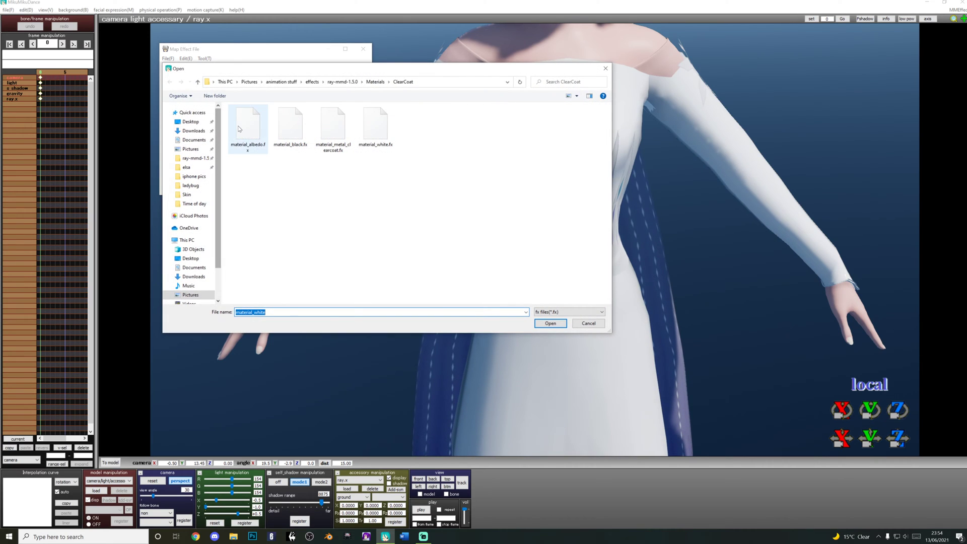
double_click(249, 130)
scroll(210, 136, up, 1)
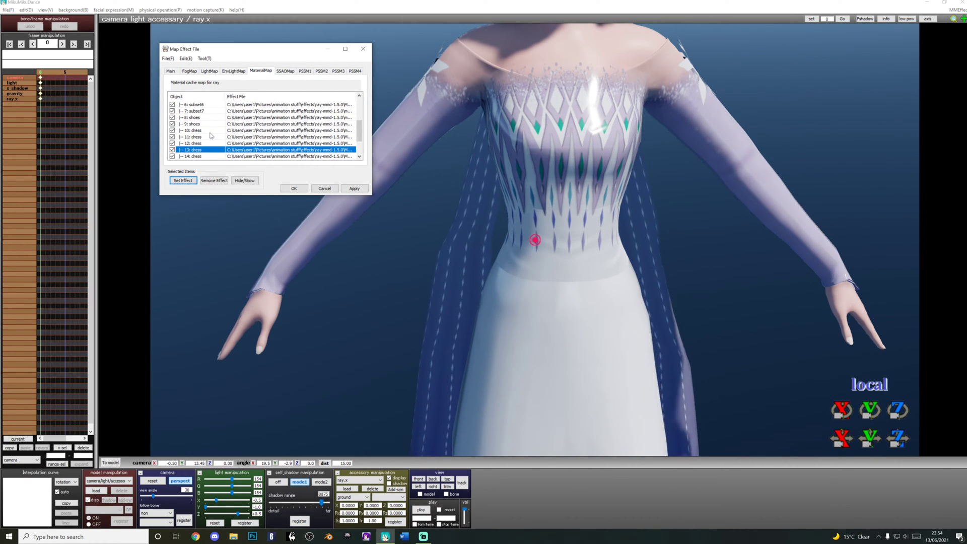
click(202, 130)
scroll(204, 142, down, 1)
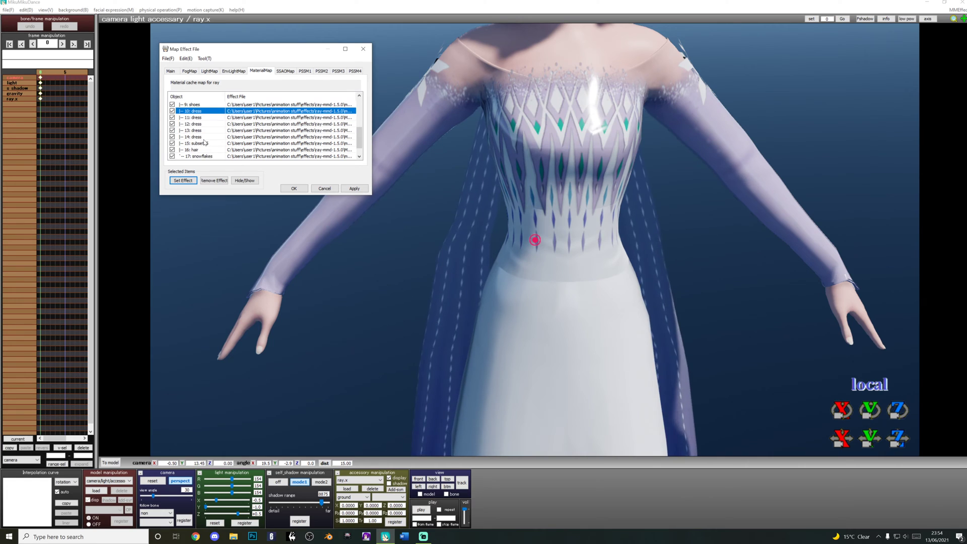
shift+click(208, 138)
- Apply Materials/Cloth/material_cloth.fx to the selected dress materials 10–14
click(189, 182)
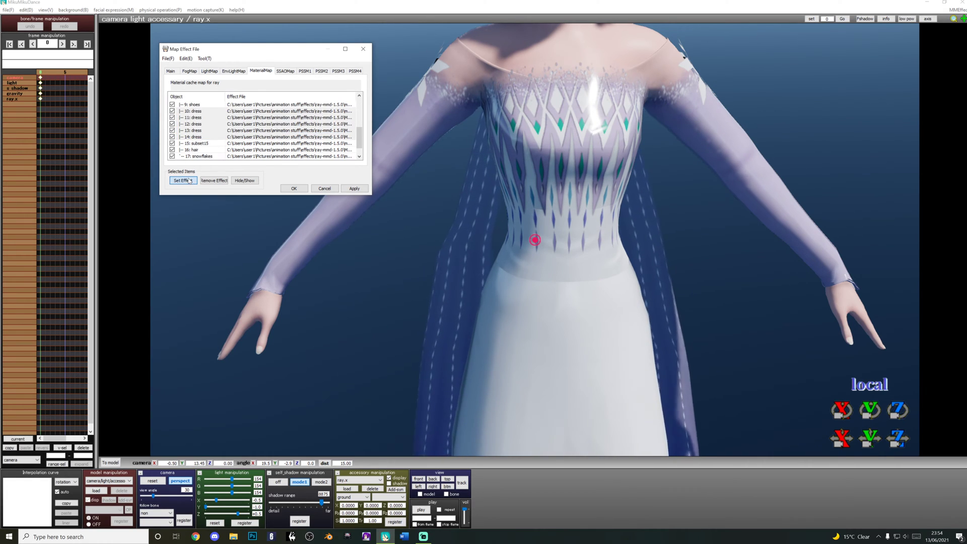
click(375, 82)
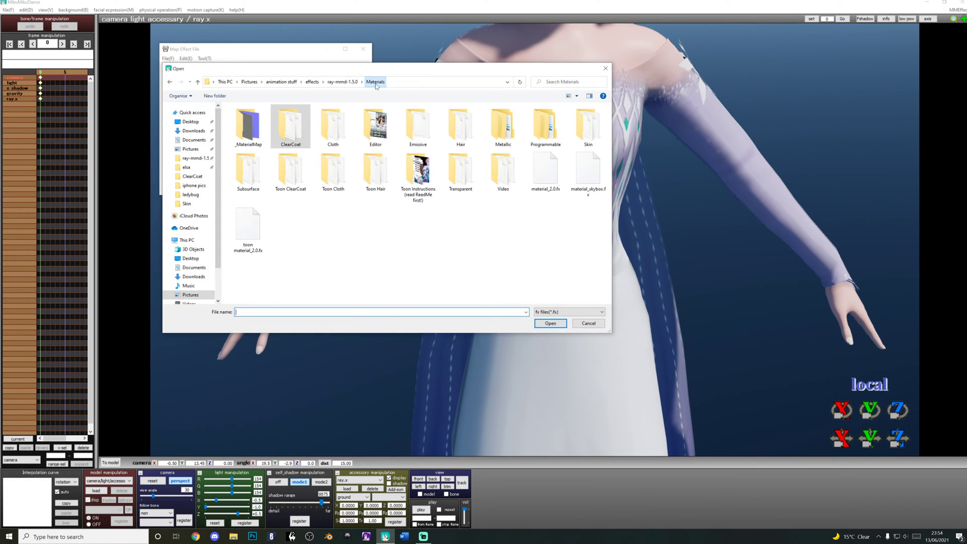
double_click(326, 127)
double_click(291, 123)
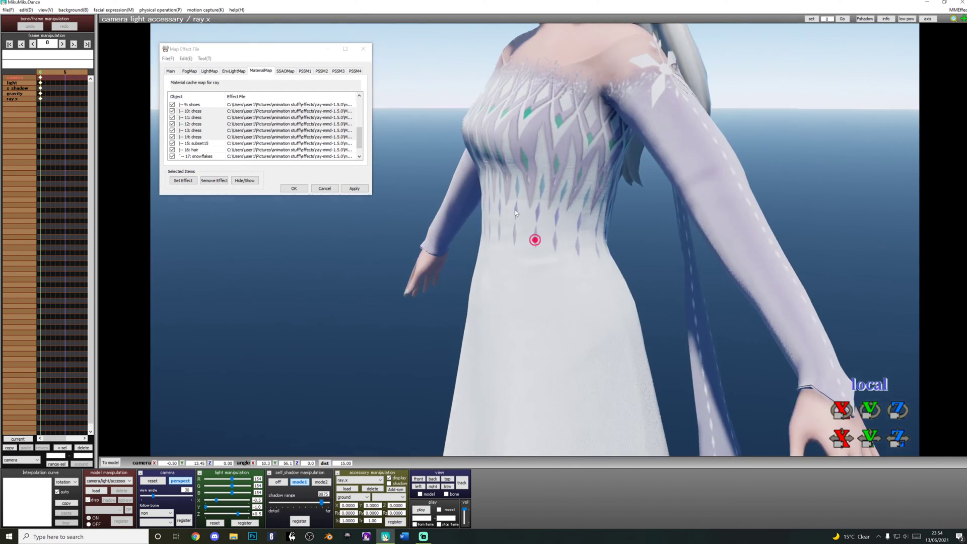
- Orbit and pan around the dress to inspect the hem, sides and upper body
mouse_move(515, 210)
right_down()
mouse_move(607, 209)
mouse_move(553, 214)
right_up()
scroll(529, 210, up, 3)
scroll(529, 210, down, 4)
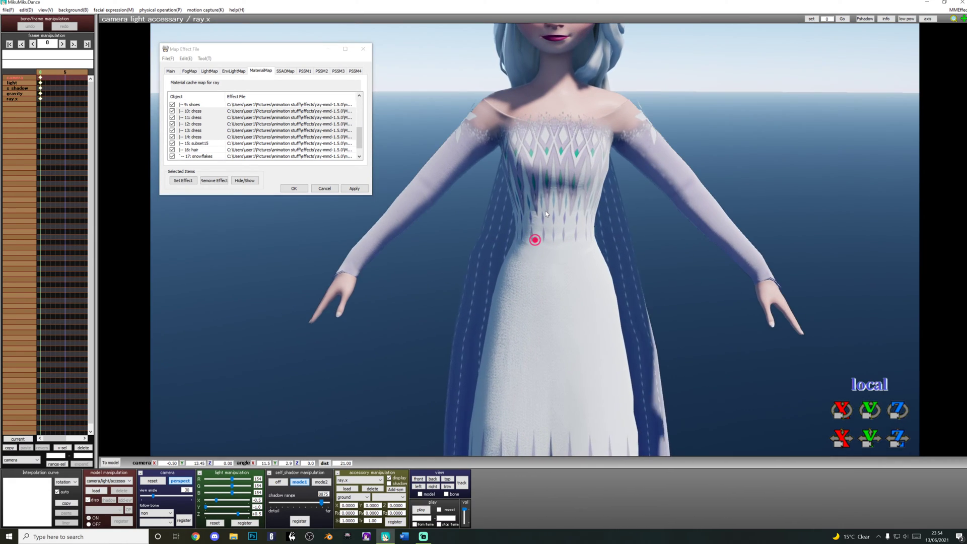
middle_drag(552, 214, 540, 126)
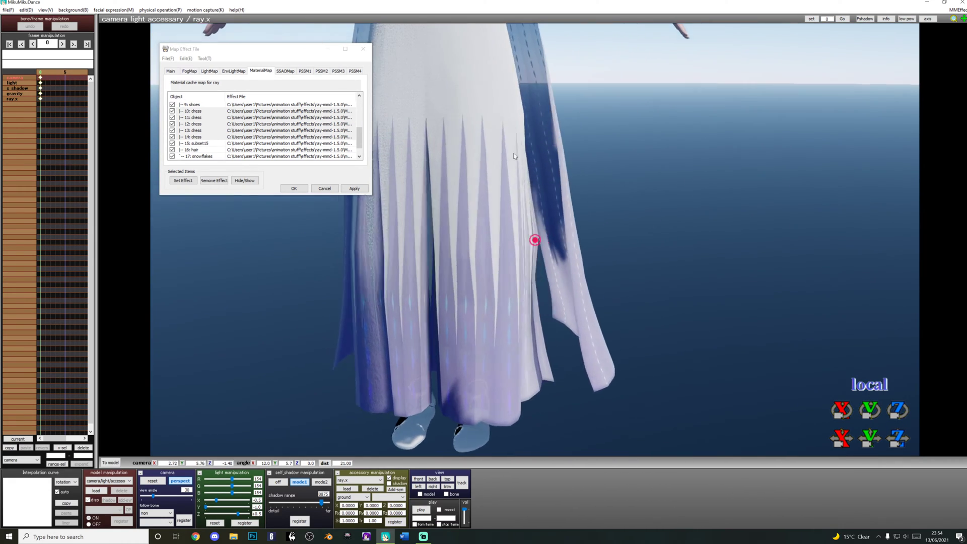
right_drag(540, 126, 284, 157)
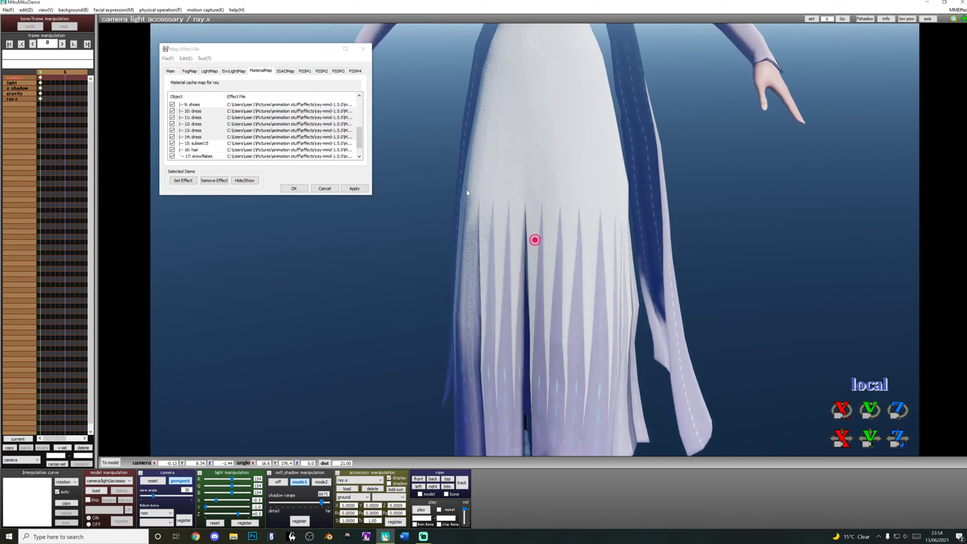
mouse_move(284, 157)
middle_down()
mouse_move(462, 230)
mouse_move(311, 268)
middle_up()
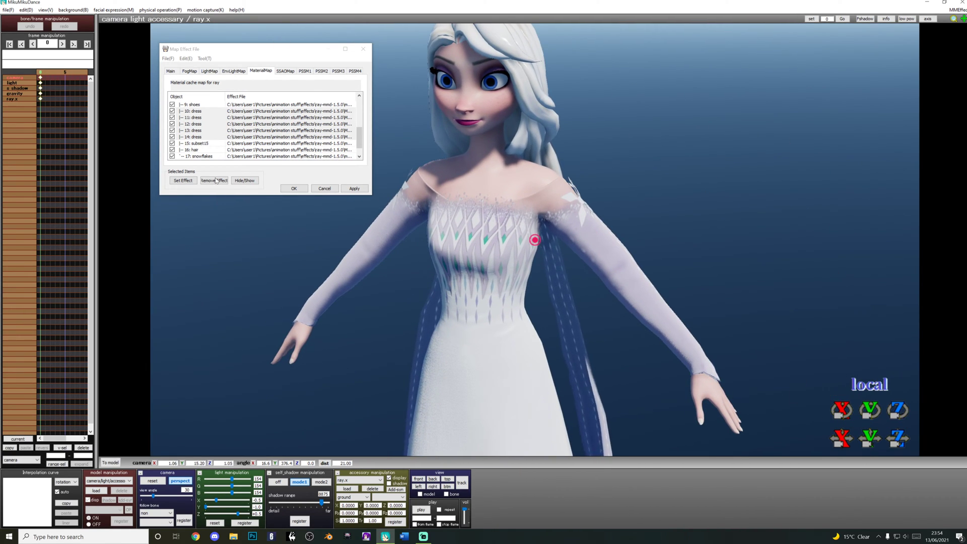
- Apply the Emissive Fixed Color Blink x1 material to the dress
click(184, 181)
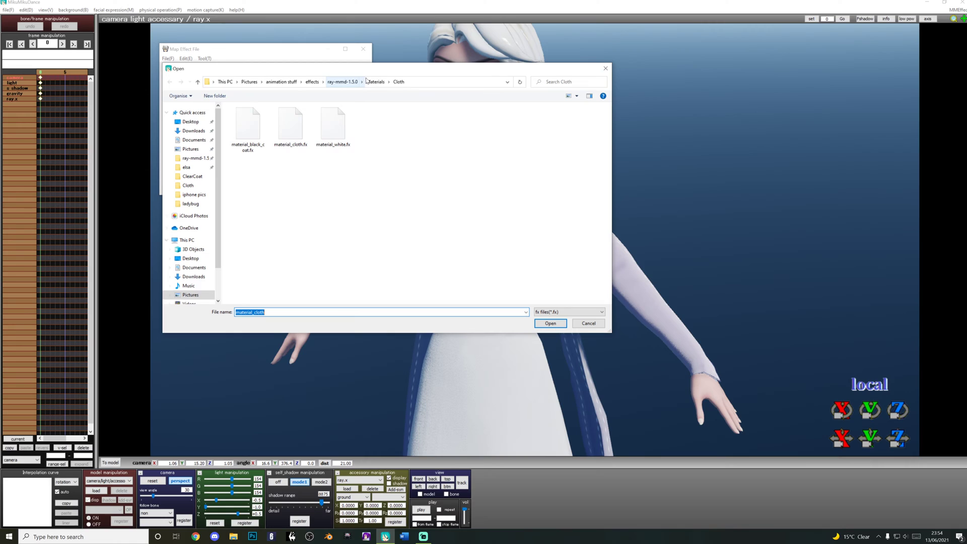
click(375, 81)
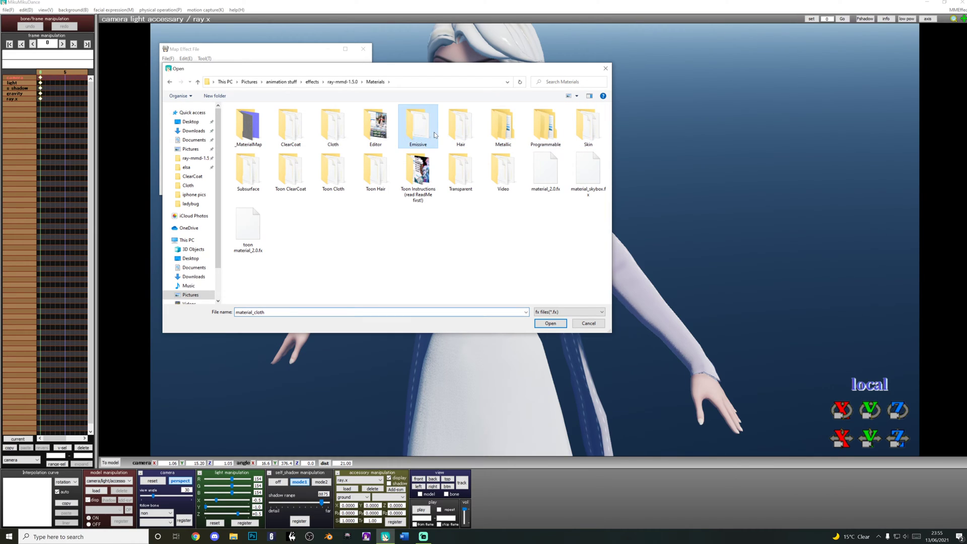
double_click(419, 124)
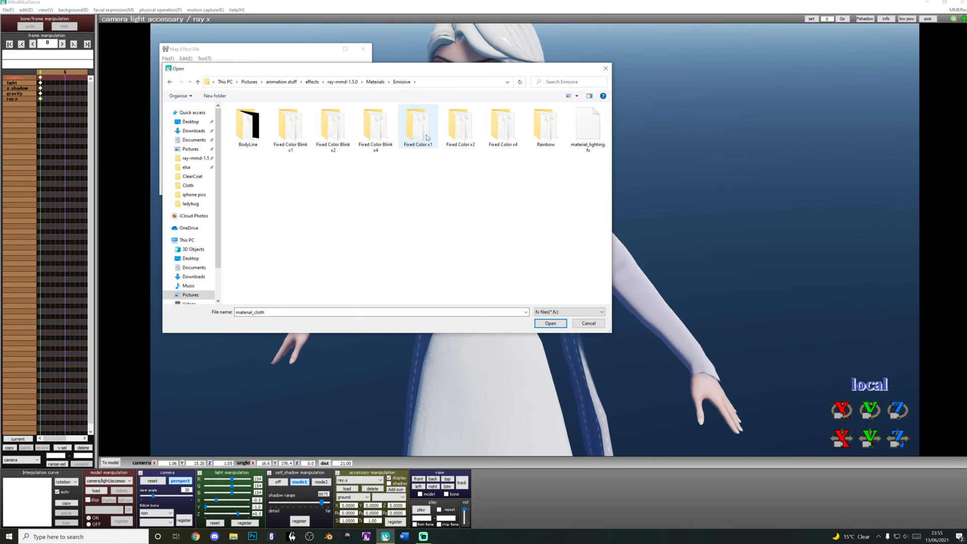
double_click(301, 150)
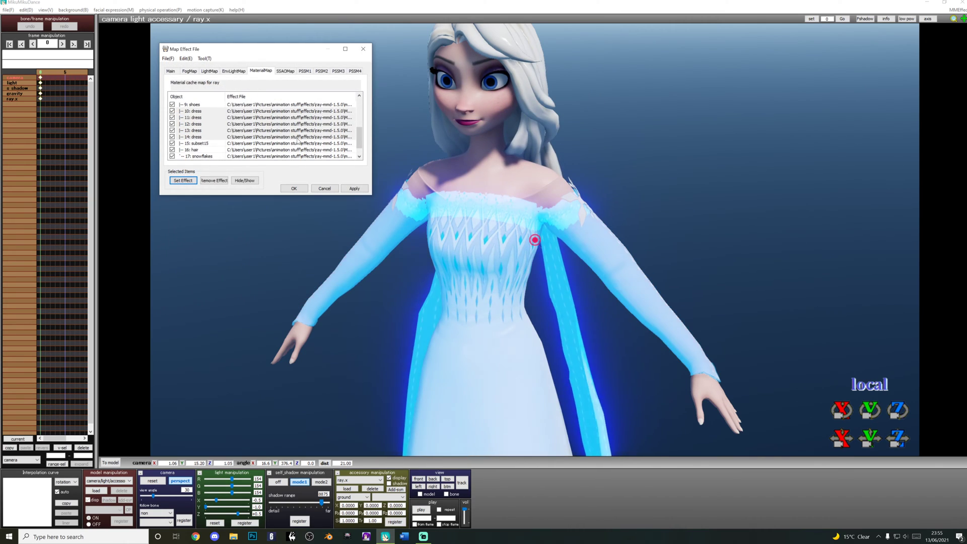
- Switch the dress to ClearCoat/material_albedo
click(183, 181)
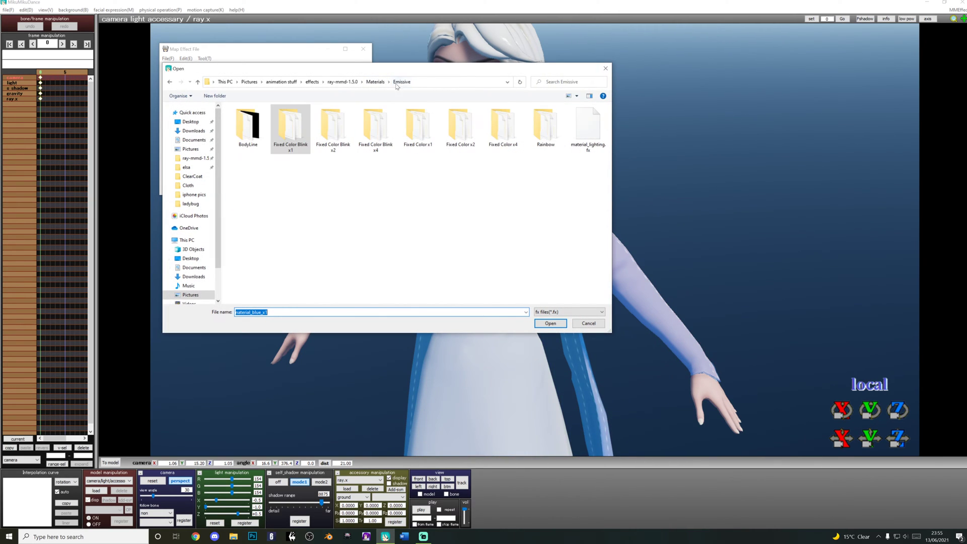
click(374, 84)
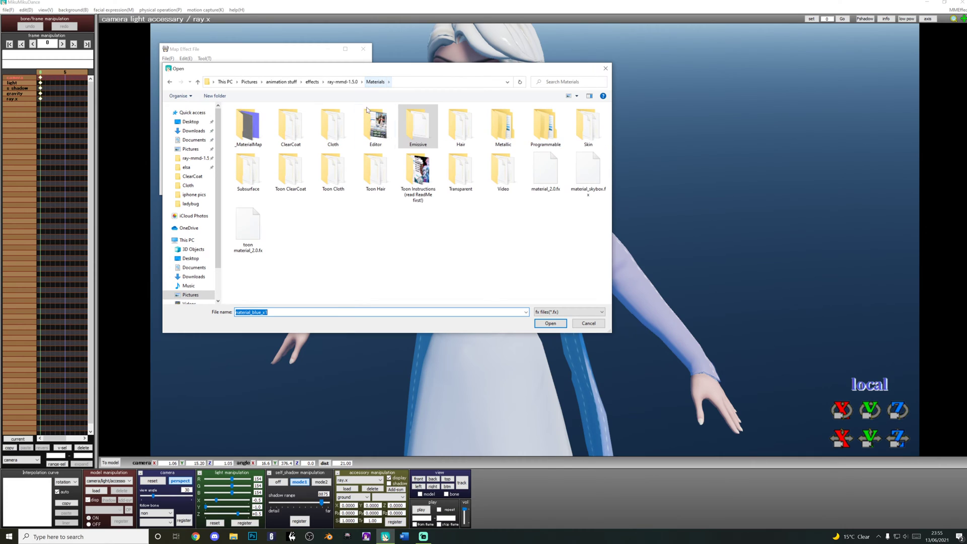
double_click(294, 130)
double_click(248, 125)
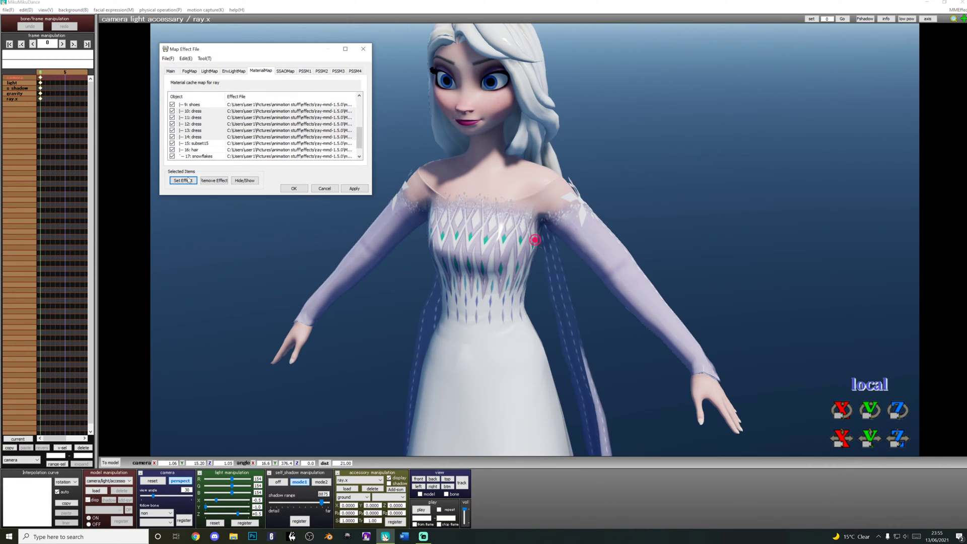
- Switch the dress to Metallic/Ingot Bricks/material_rough_gold
click(184, 180)
click(342, 82)
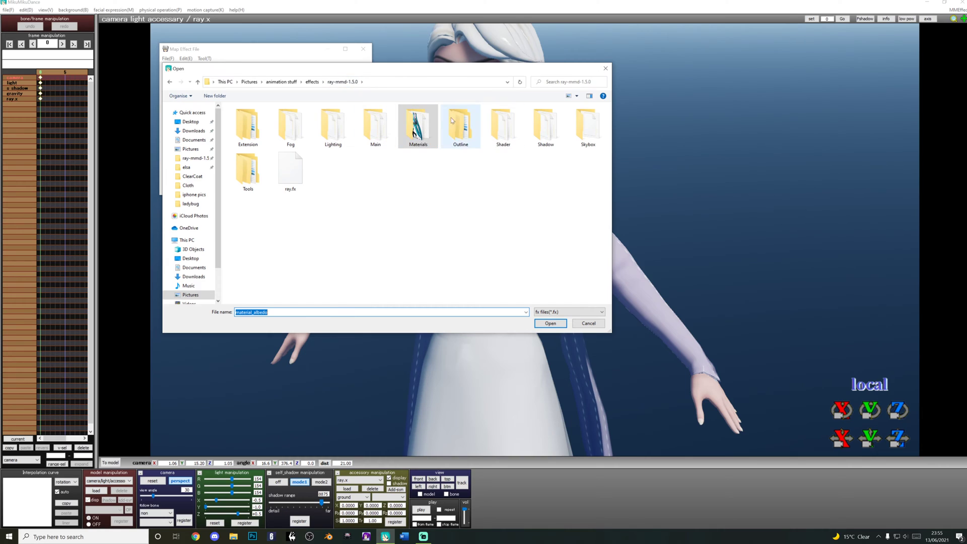
double_click(414, 125)
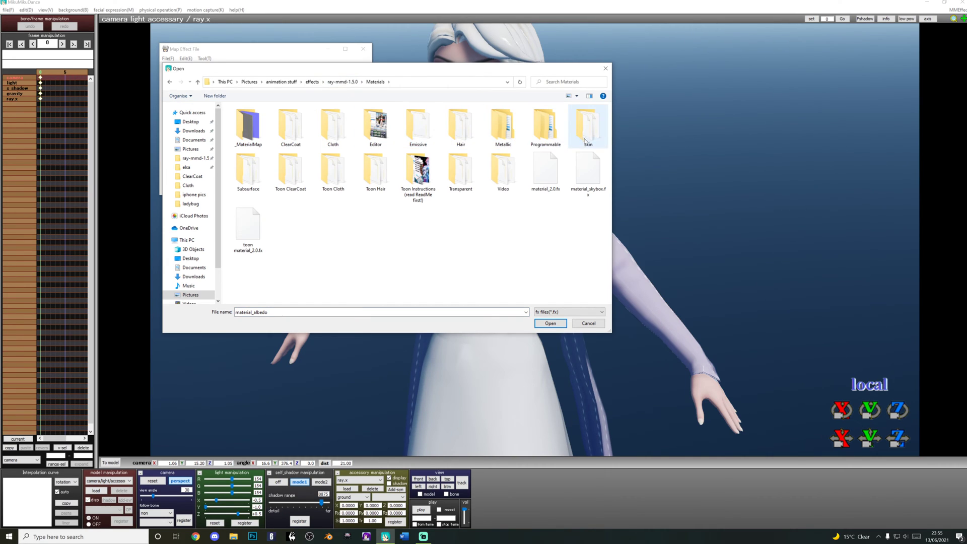
double_click(503, 124)
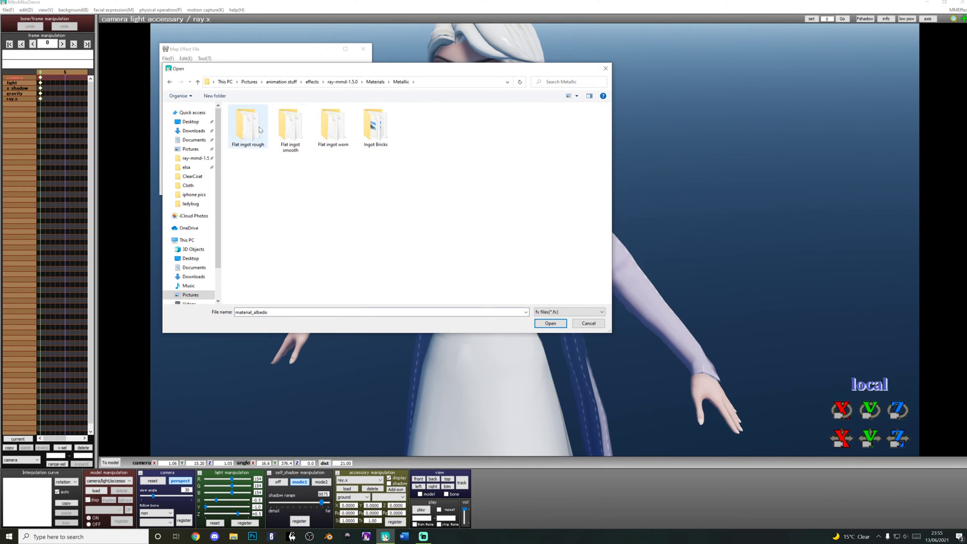
click(340, 125)
double_click(376, 127)
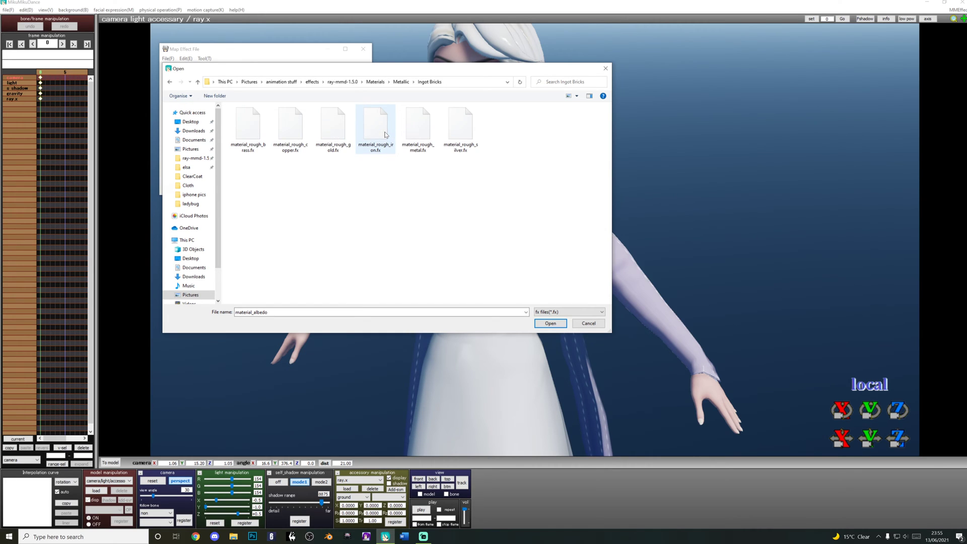
double_click(325, 132)
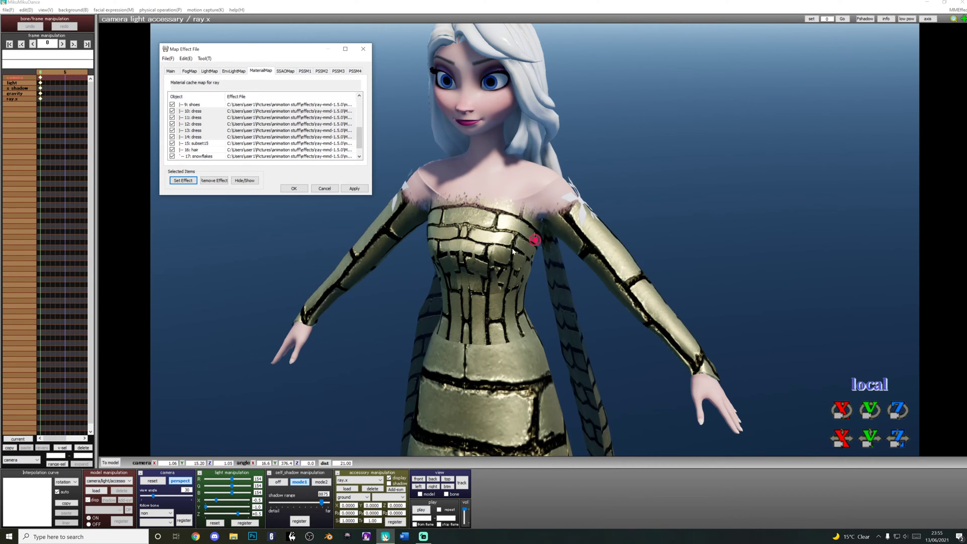
scroll(510, 241, up, 8)
scroll(510, 241, down, 3)
scroll(511, 242, down, 6)
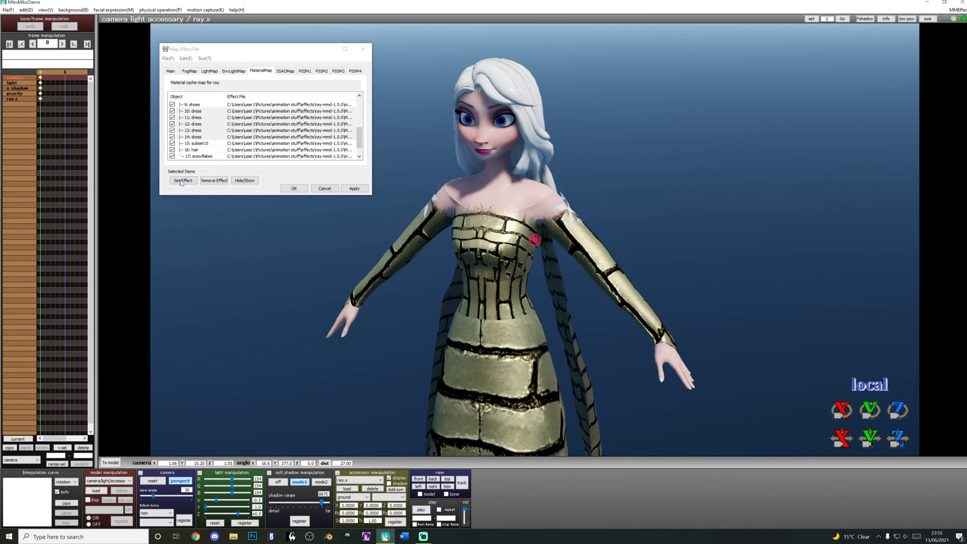
- Settle the dress on Subsurface/material_marble.fx
click(183, 180)
click(375, 82)
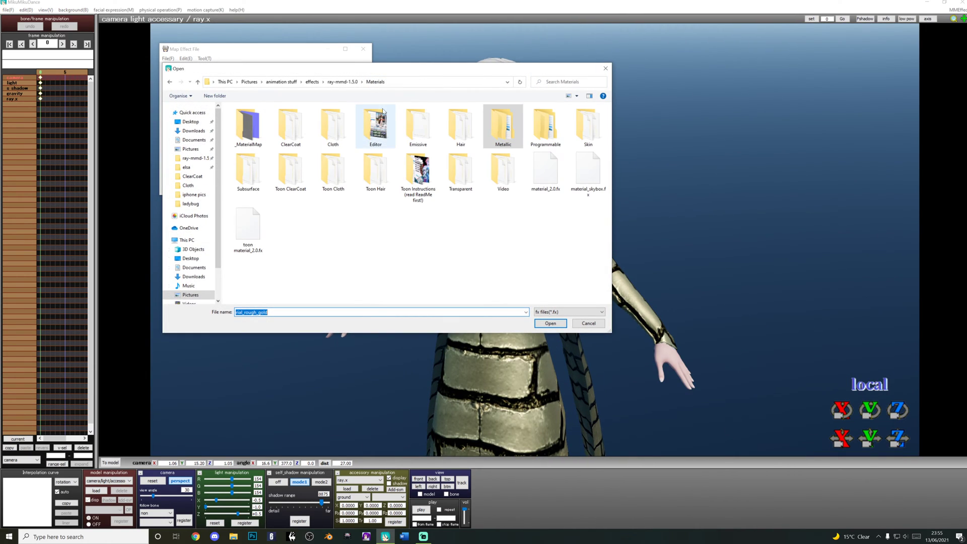
double_click(248, 172)
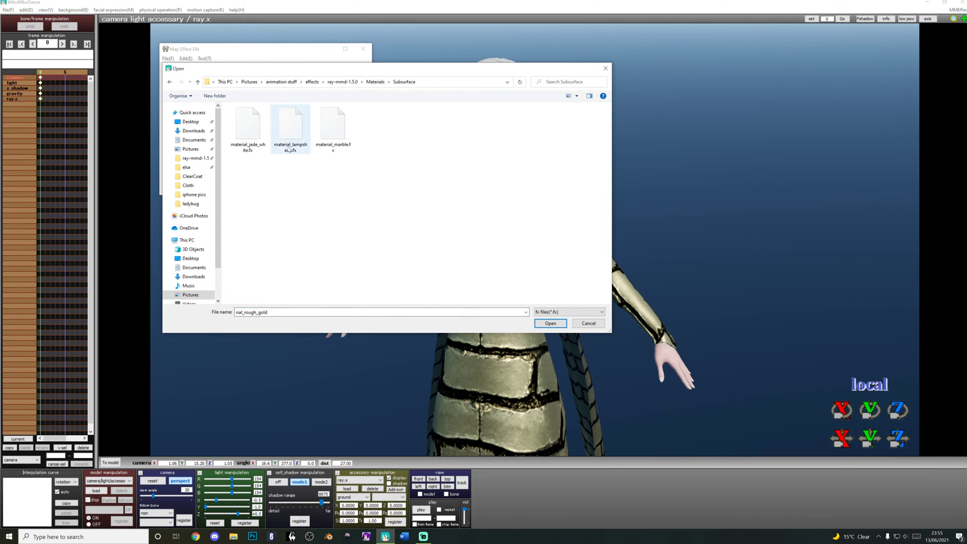
double_click(325, 127)
scroll(534, 253, up, 5)
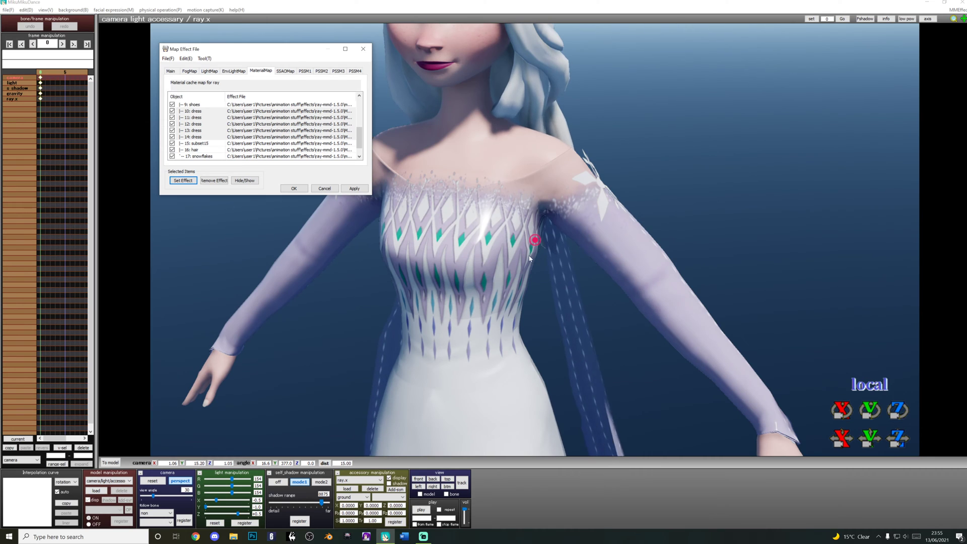
- Turn off 2: Chest's effect and cancel an effect file choice for 3: legs
right_drag(534, 252, 558, 247)
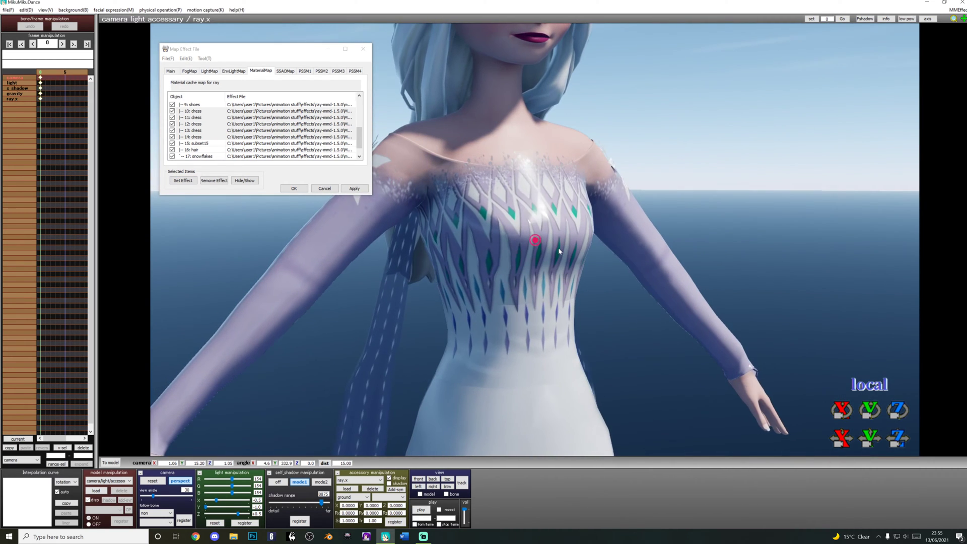
middle_drag(559, 247, 553, 146)
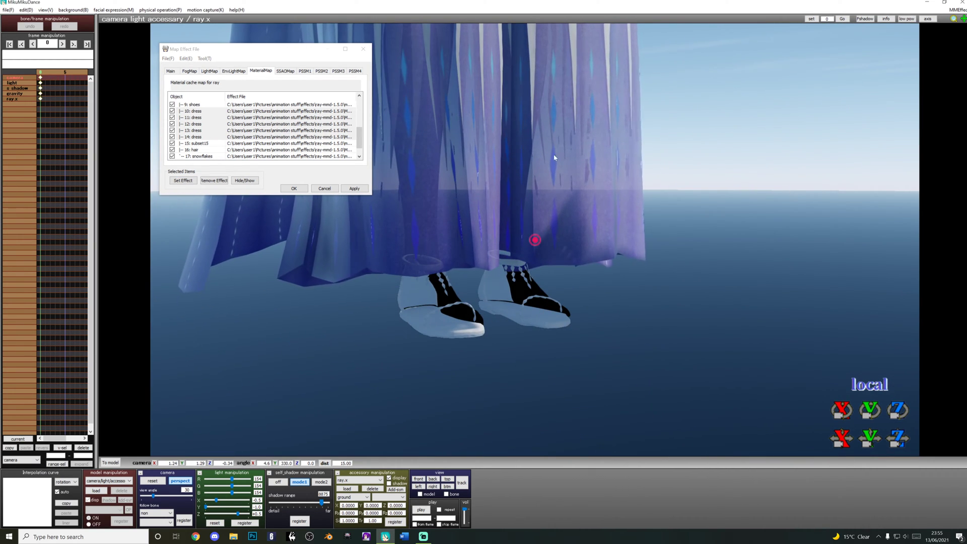
scroll(204, 157, down, 1)
scroll(205, 156, up, 5)
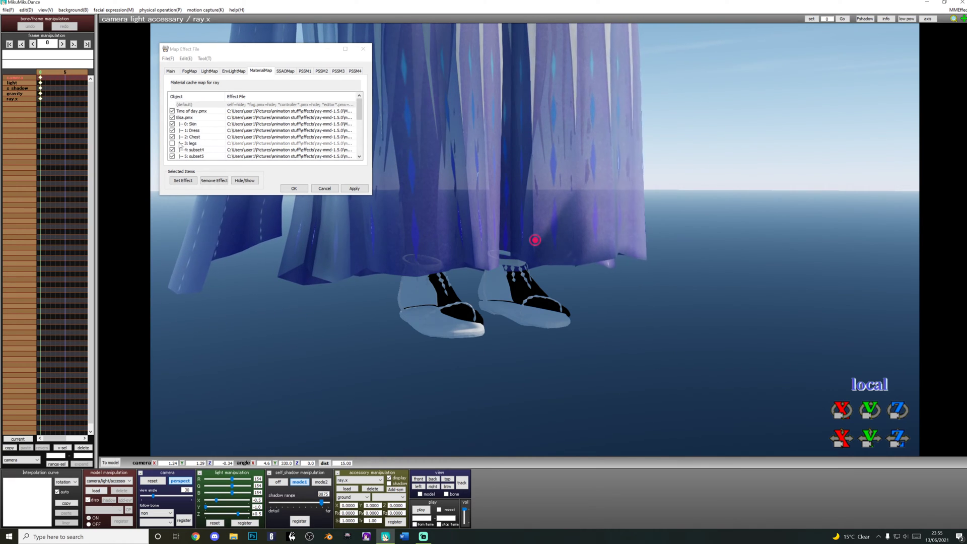
click(173, 136)
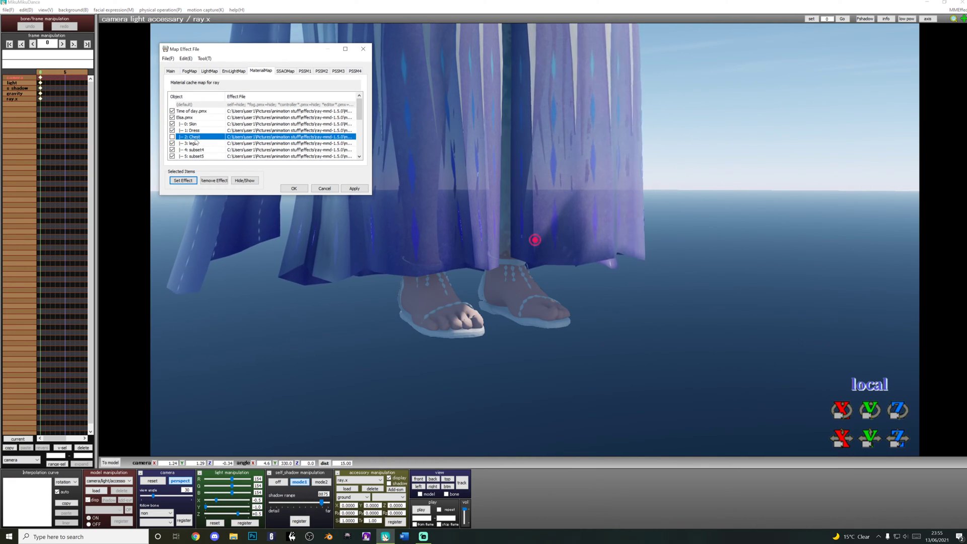
double_click(189, 142)
click(587, 322)
scroll(539, 276, down, 5)
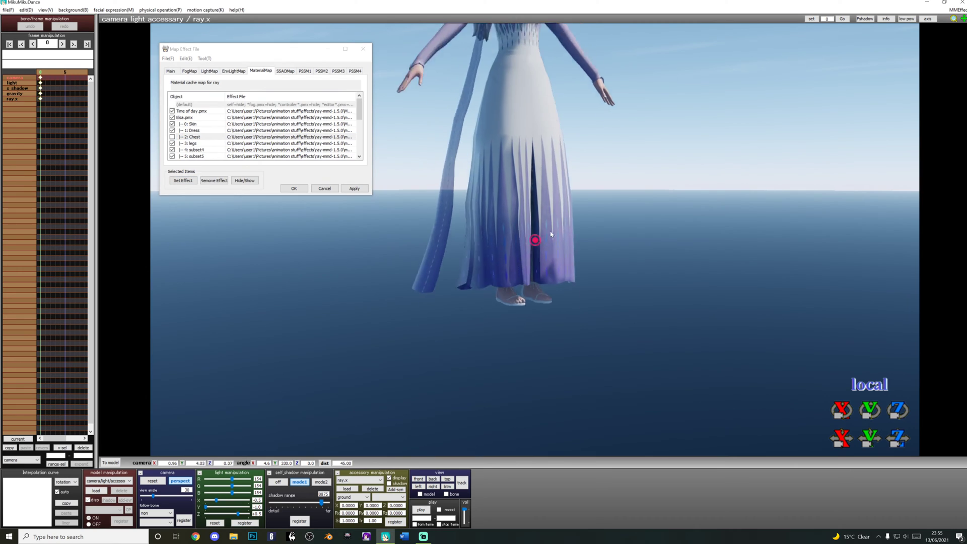
- Confirm the material map with OK and frame the whole Elsa model
mouse_move(539, 275)
right_down()
mouse_move(475, 280)
mouse_move(516, 246)
right_up()
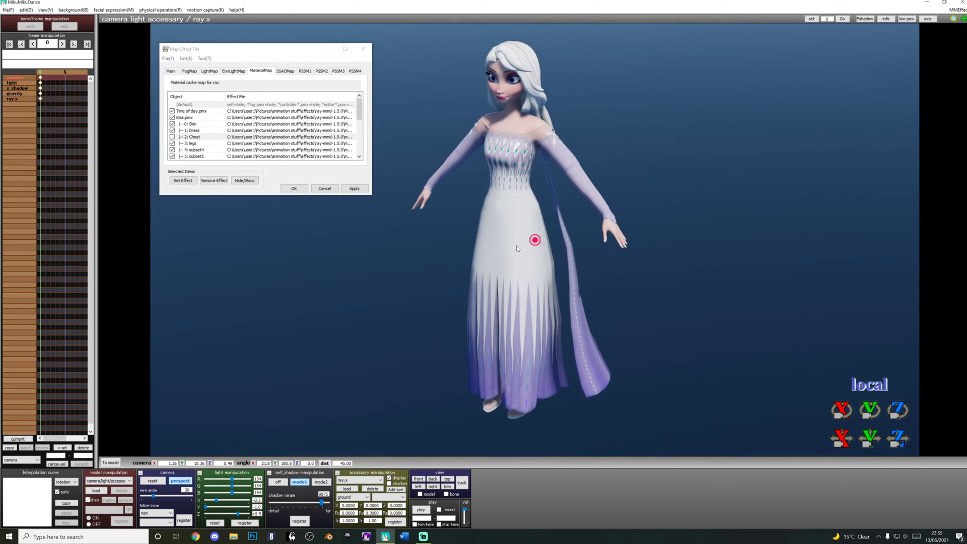
scroll(517, 246, up, 5)
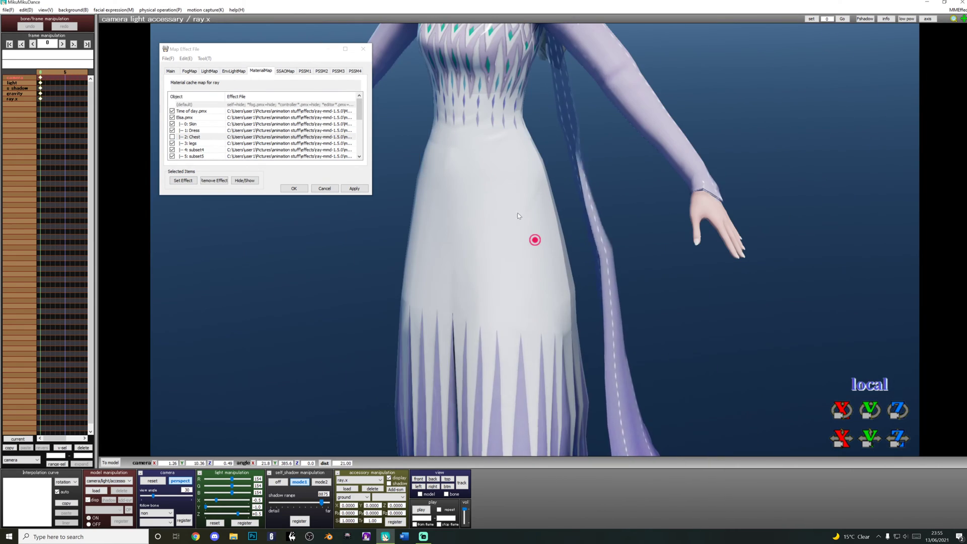
middle_drag(517, 212, 568, 217)
scroll(568, 217, up, 2)
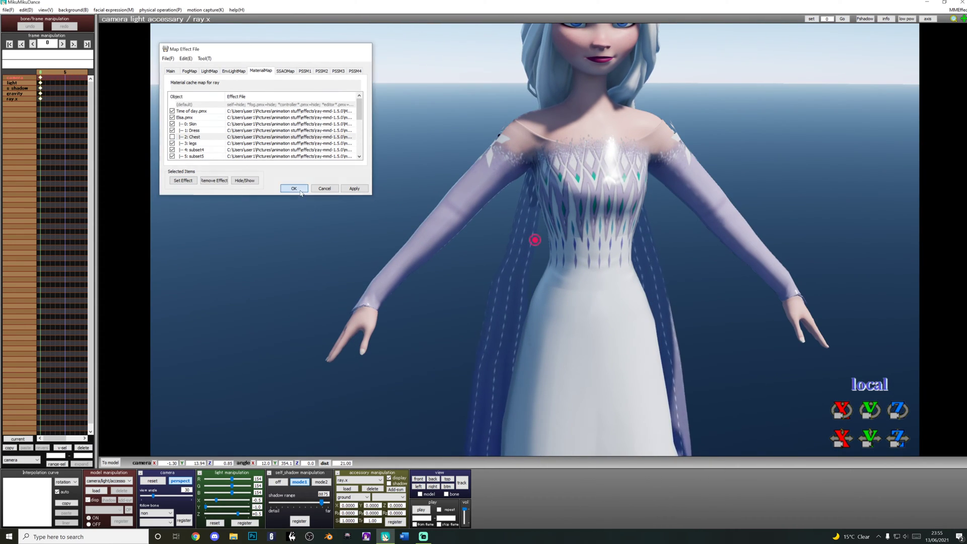
click(294, 188)
scroll(618, 267, down, 4)
scroll(619, 267, up, 3)
scroll(623, 267, down, 4)
right_drag(621, 267, 599, 258)
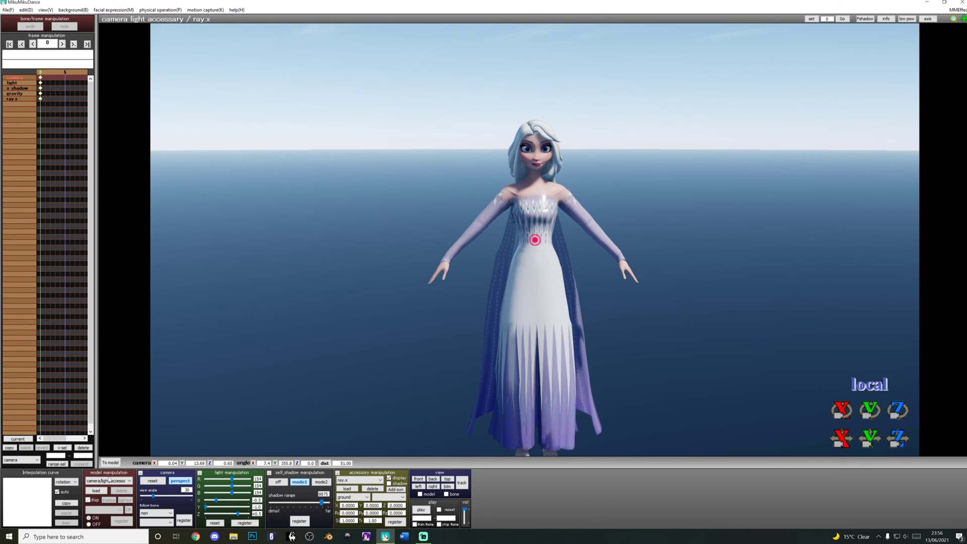
click(109, 479)
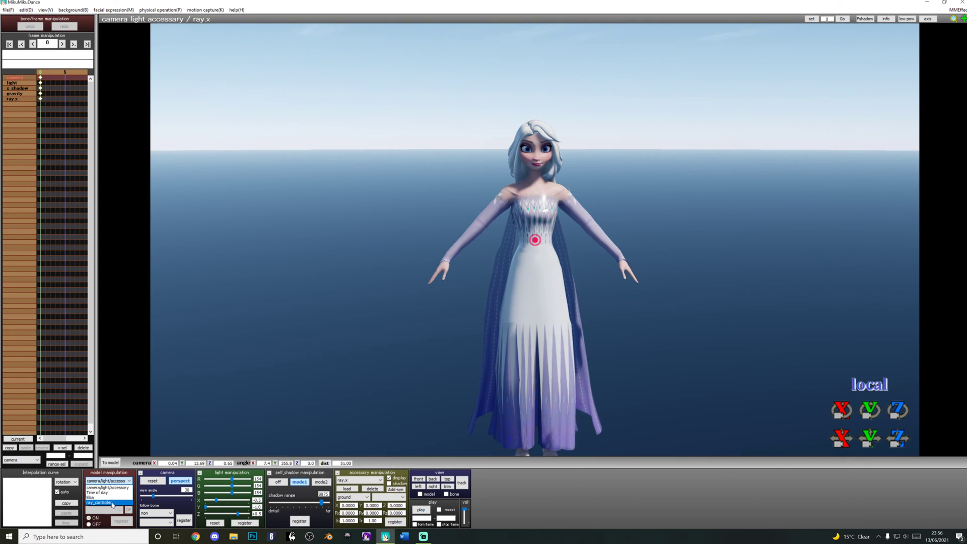
- Select the Time of day controller, raise Cloud+ to 1.0 and increase EmDiffLight+
click(109, 499)
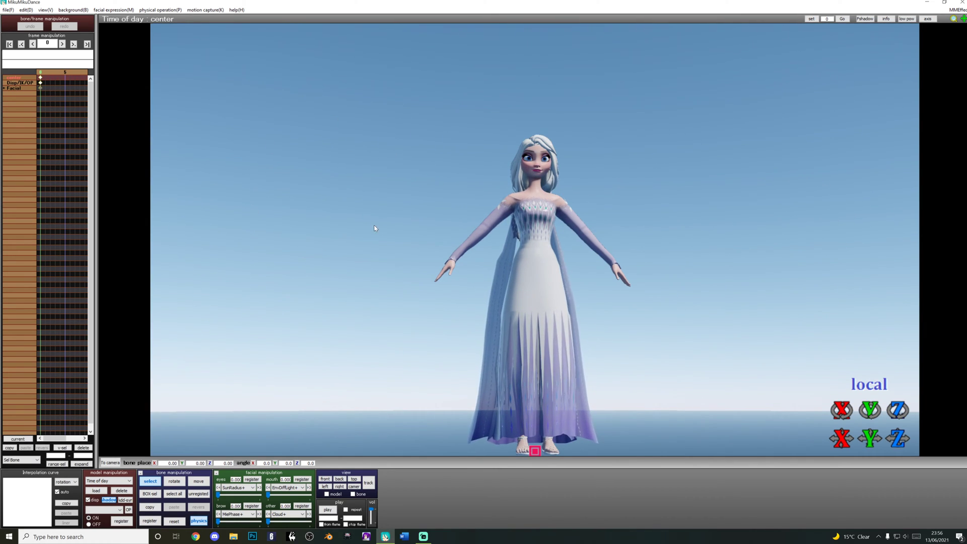
scroll(296, 375, down, 2)
click(245, 489)
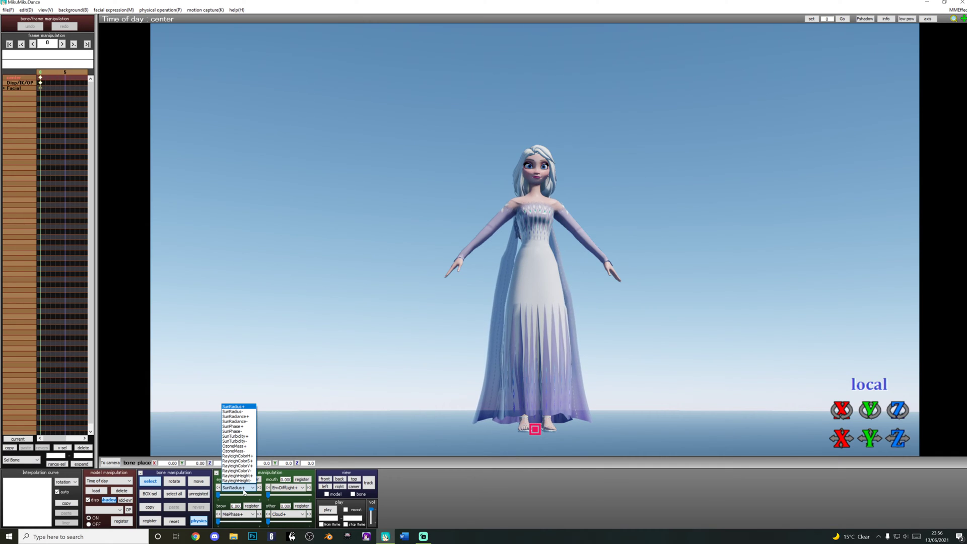
click(244, 492)
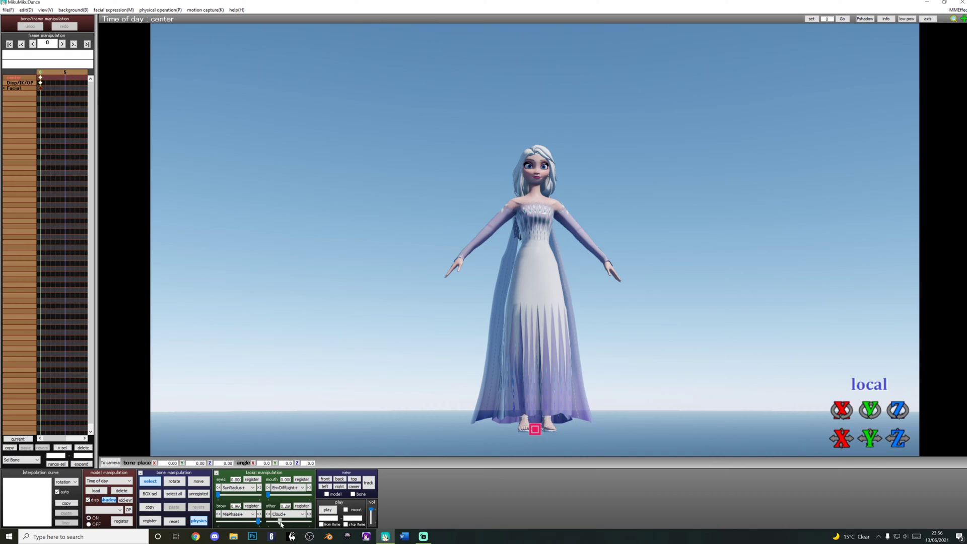
drag(267, 523, 309, 521)
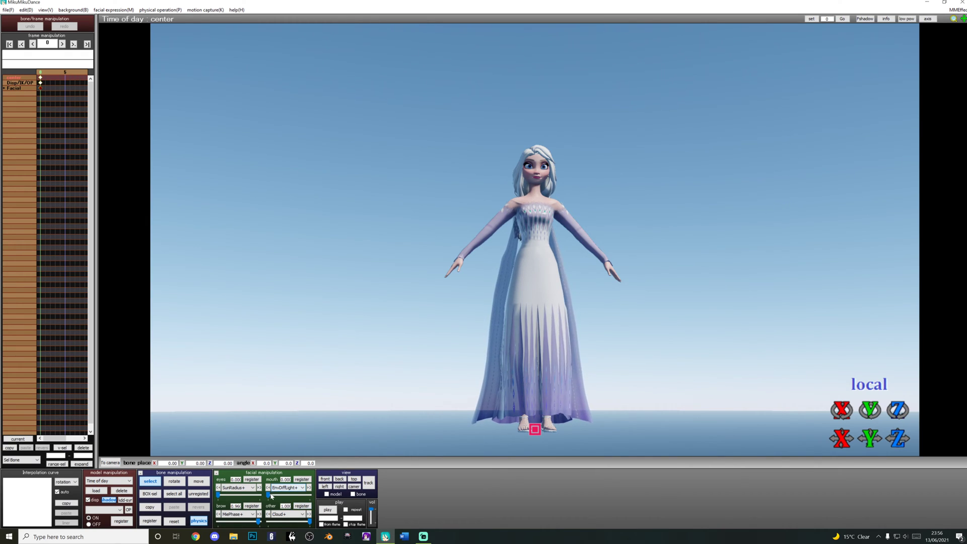
drag(270, 497, 276, 497)
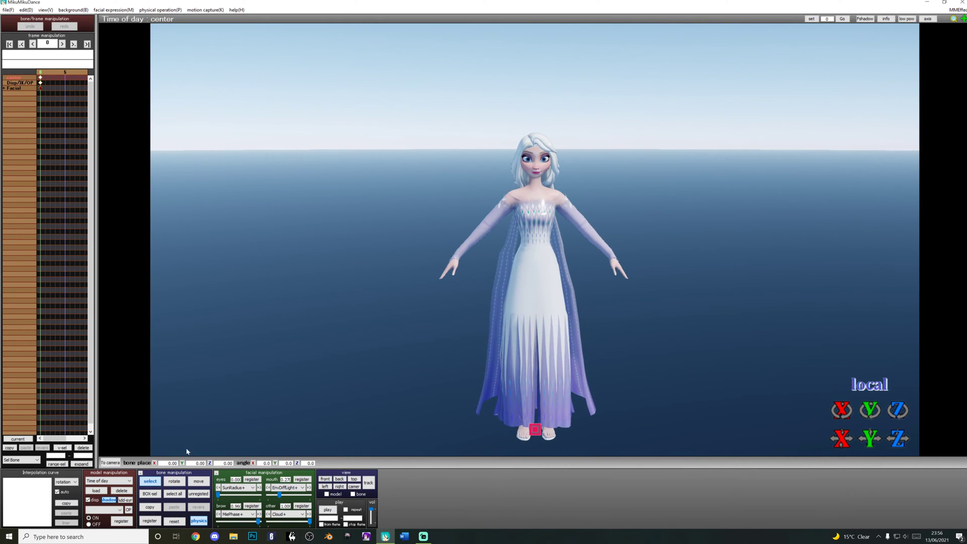
click(129, 482)
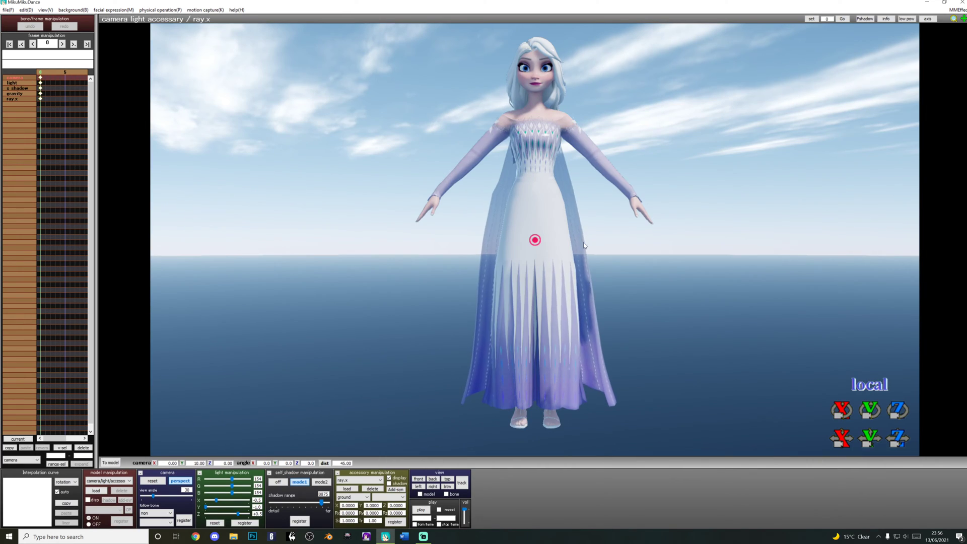
scroll(596, 264, up, 3)
scroll(596, 264, up, 3)
- Zoom in to Elsa's head and shoulders and register a camera keyframe
mouse_move(597, 264)
middle_down()
mouse_move(571, 339)
mouse_move(592, 313)
middle_up()
scroll(583, 317, up, 3)
scroll(583, 317, up, 3)
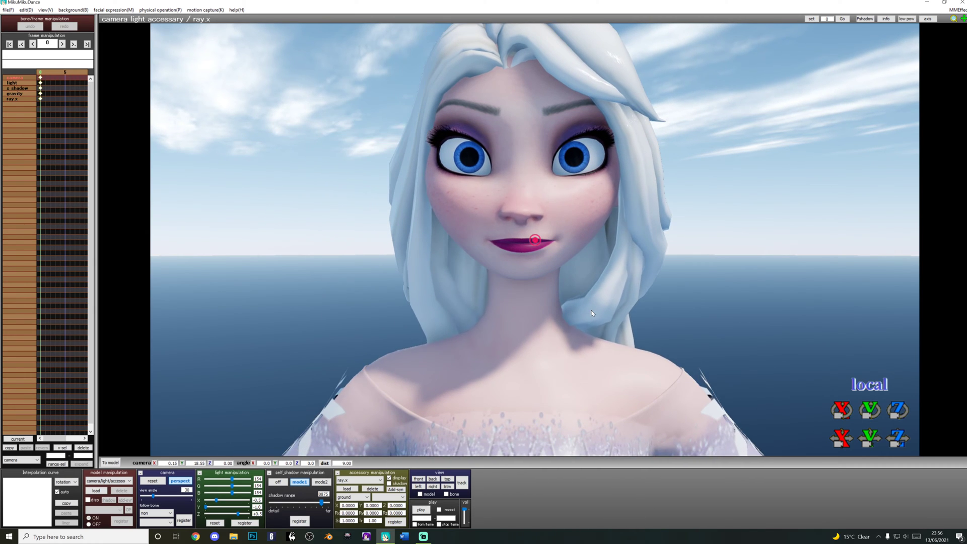
scroll(410, 350, down, 3)
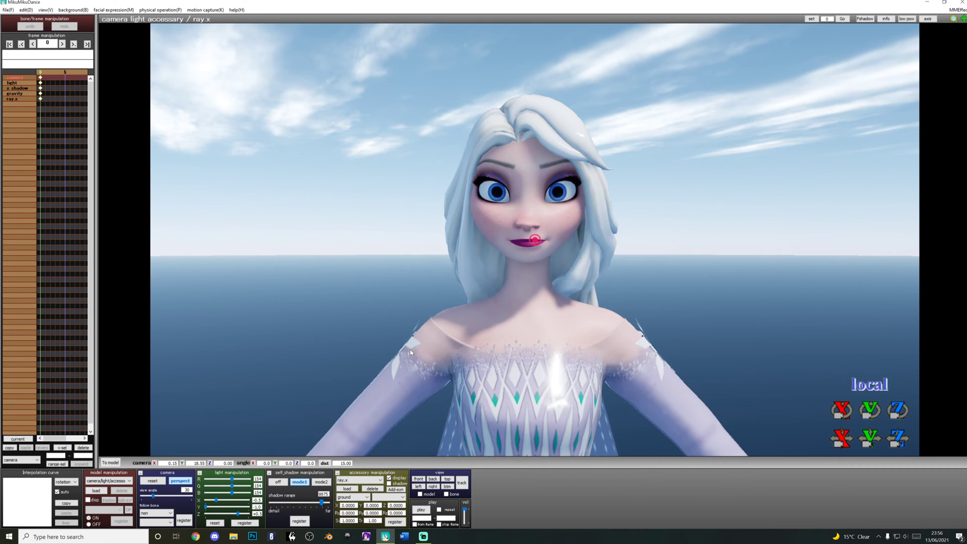
click(184, 520)
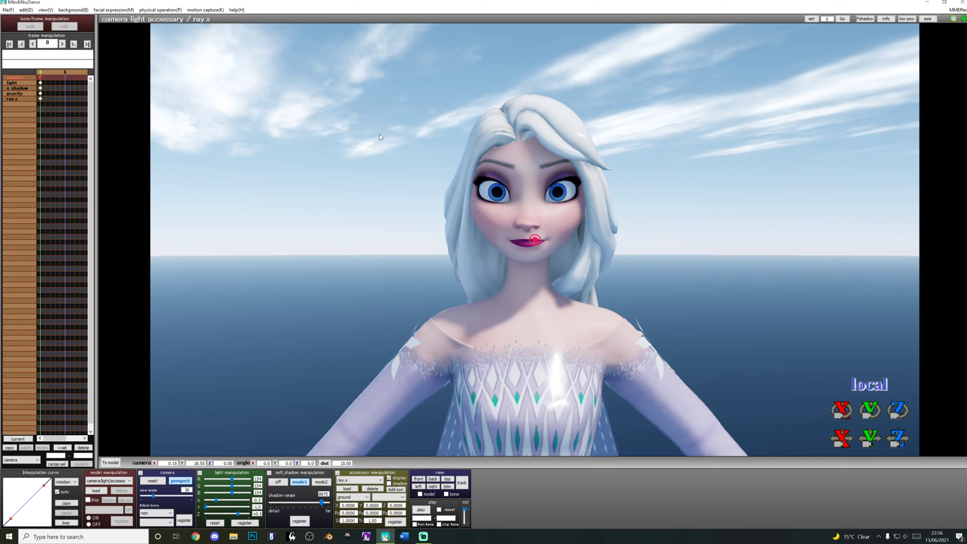
click(107, 480)
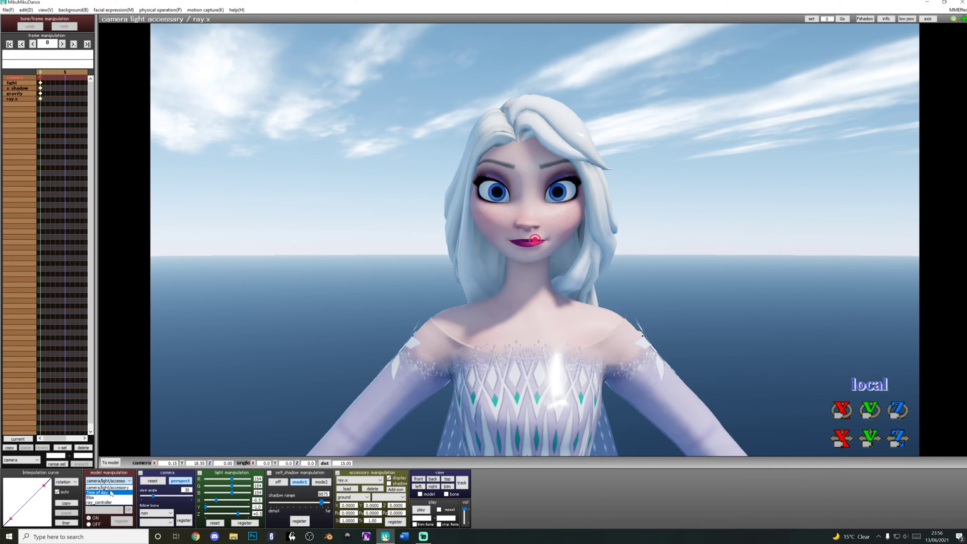
- Select Time of day and set its morph dropdowns to RayleighColor and EnvSpecLight+
click(111, 492)
click(241, 487)
click(244, 484)
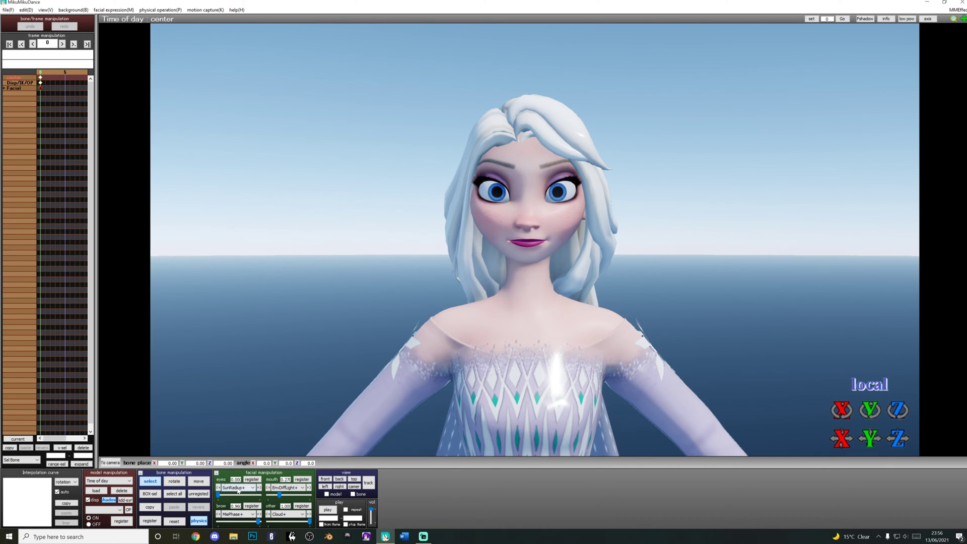
click(239, 490)
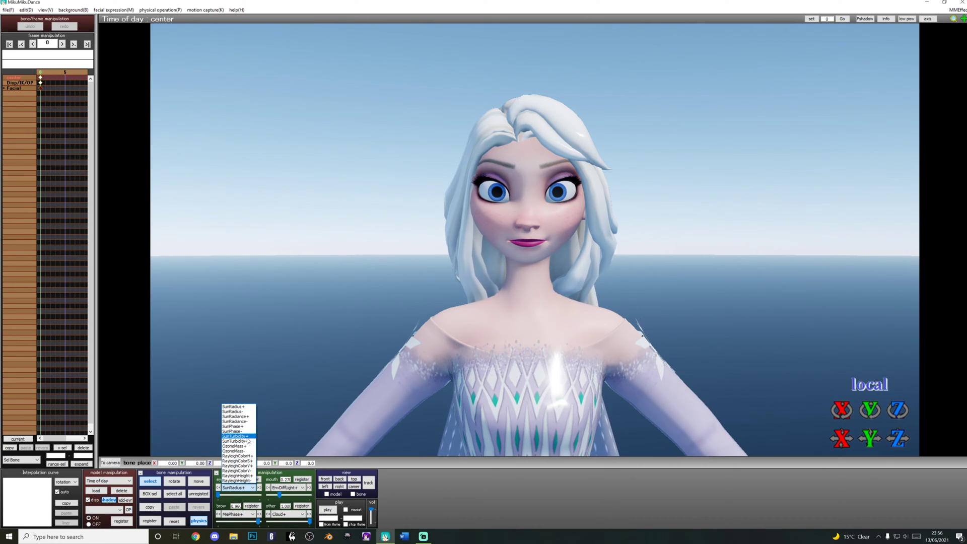
click(251, 457)
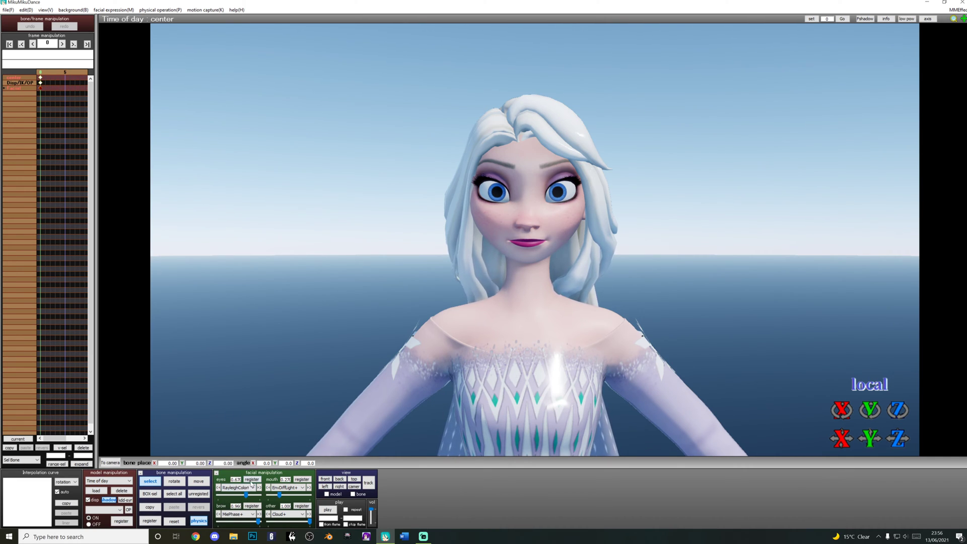
click(276, 487)
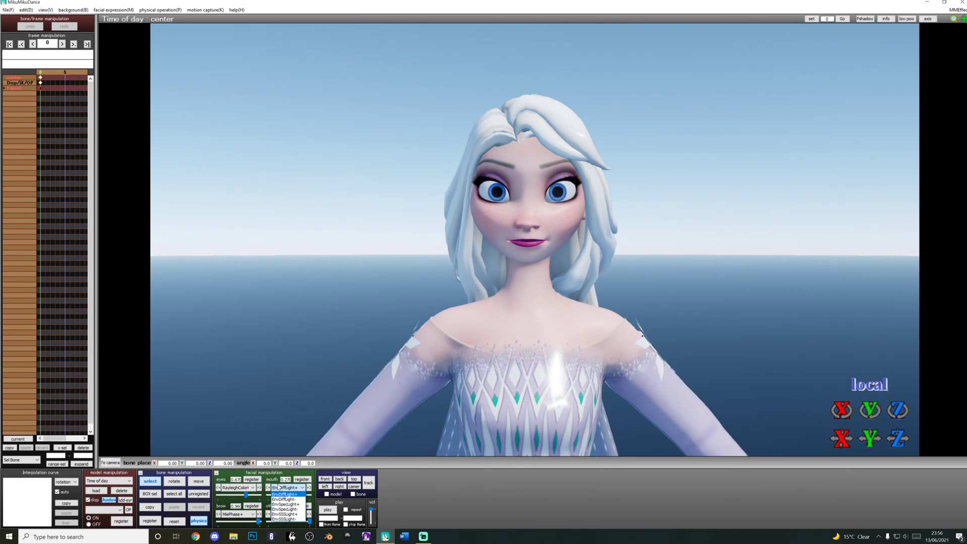
click(294, 505)
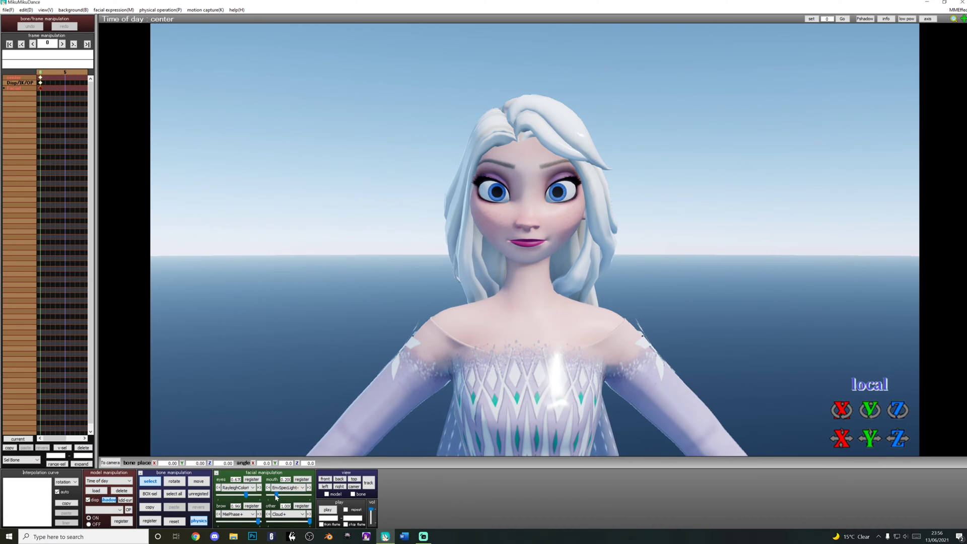
click(108, 481)
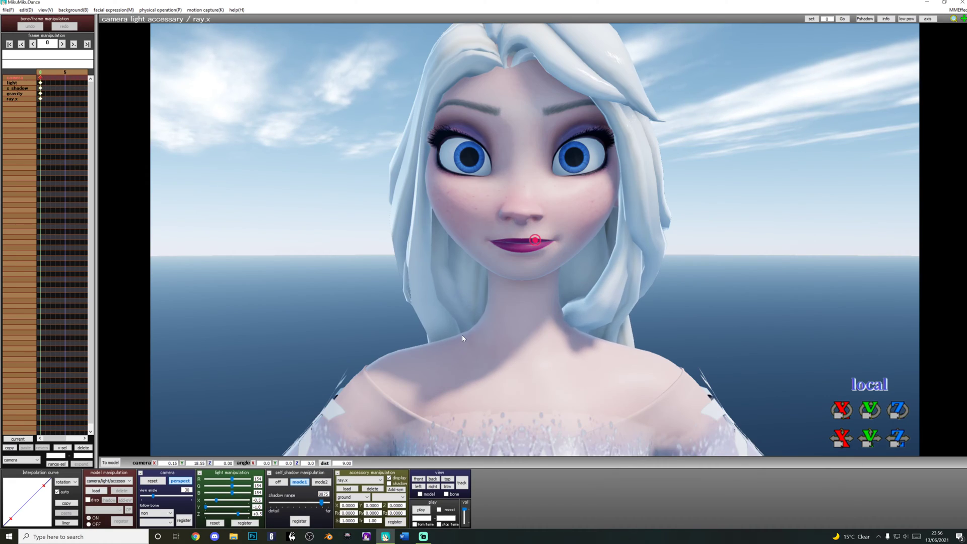
scroll(461, 335, down, 3)
mouse_move(462, 335)
right_down()
mouse_move(363, 349)
mouse_move(232, 339)
mouse_move(466, 337)
right_up()
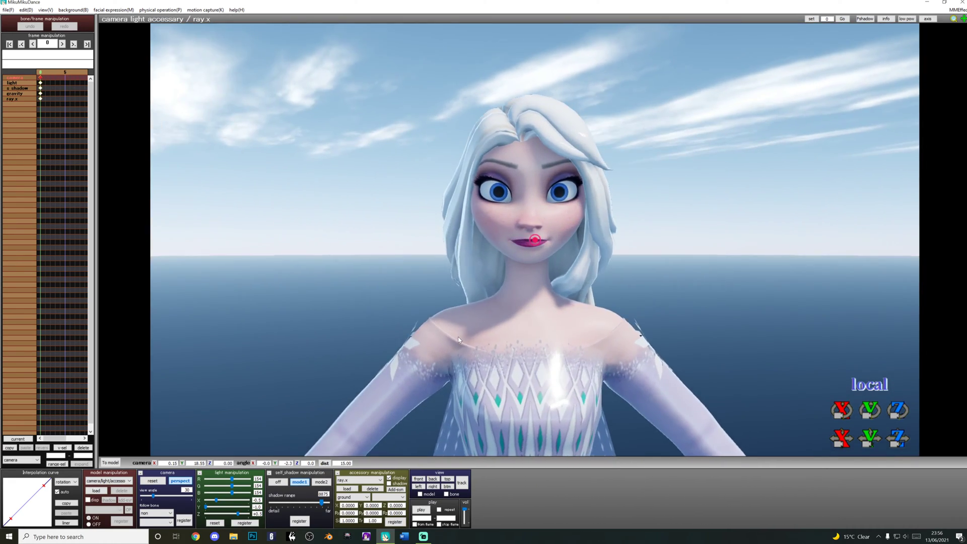
scroll(458, 336, down, 5)
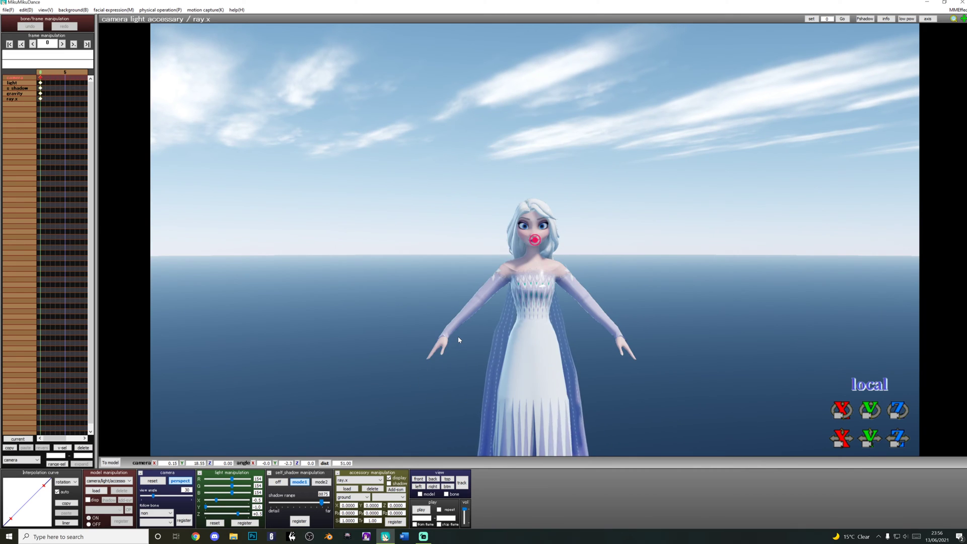
scroll(457, 340, down, 2)
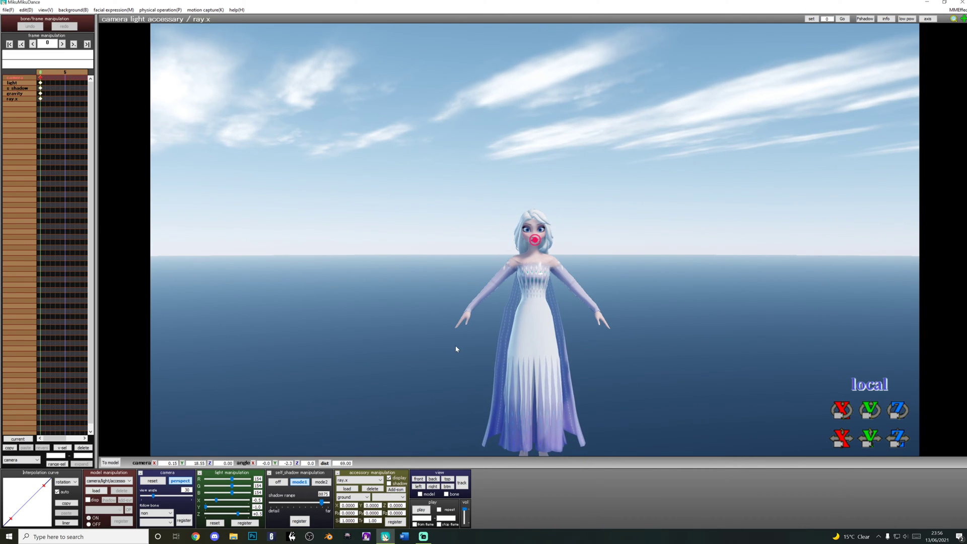
mouse_move(457, 349)
right_down()
mouse_move(426, 330)
mouse_move(335, 330)
mouse_move(443, 331)
right_up()
scroll(443, 330, up, 1)
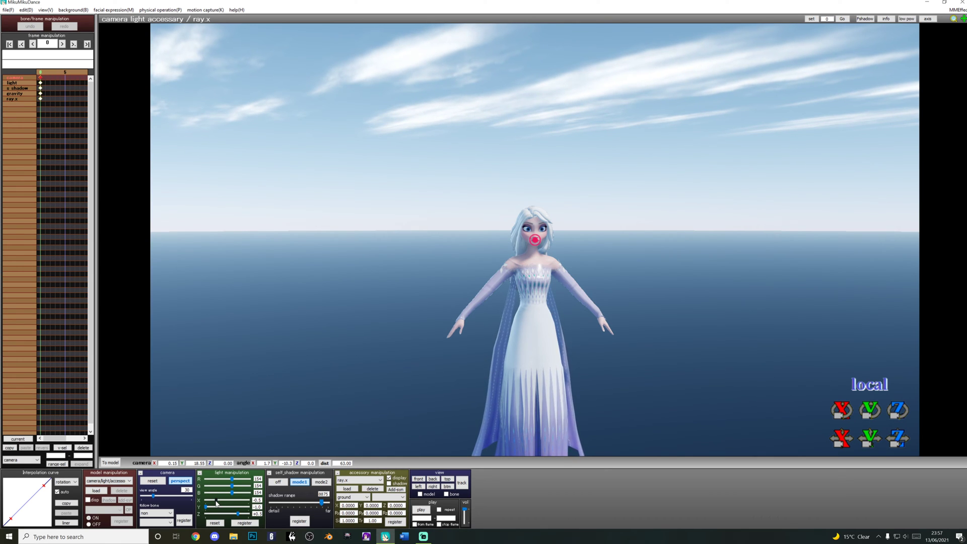
mouse_move(218, 502)
mouse_down()
mouse_move(242, 501)
mouse_move(225, 512)
mouse_up()
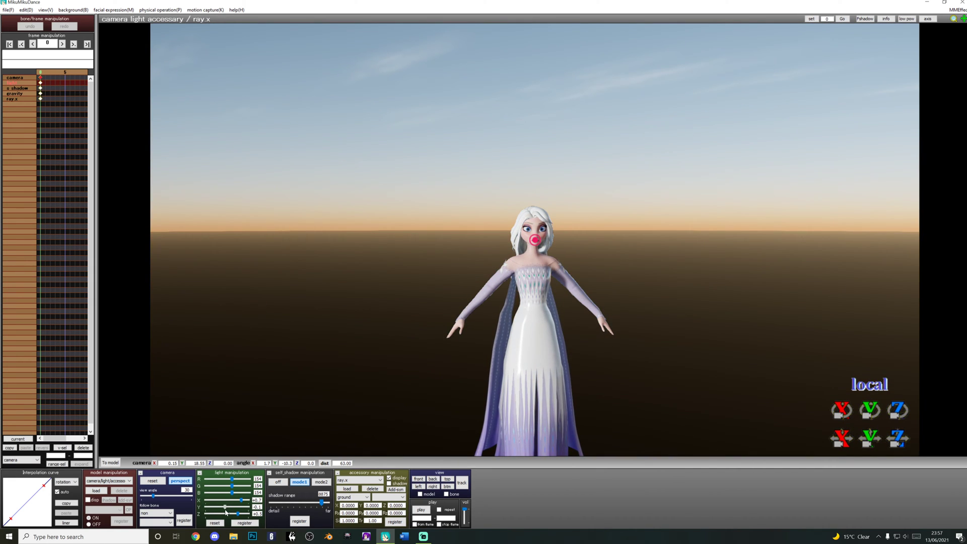
right_drag(473, 378, 602, 377)
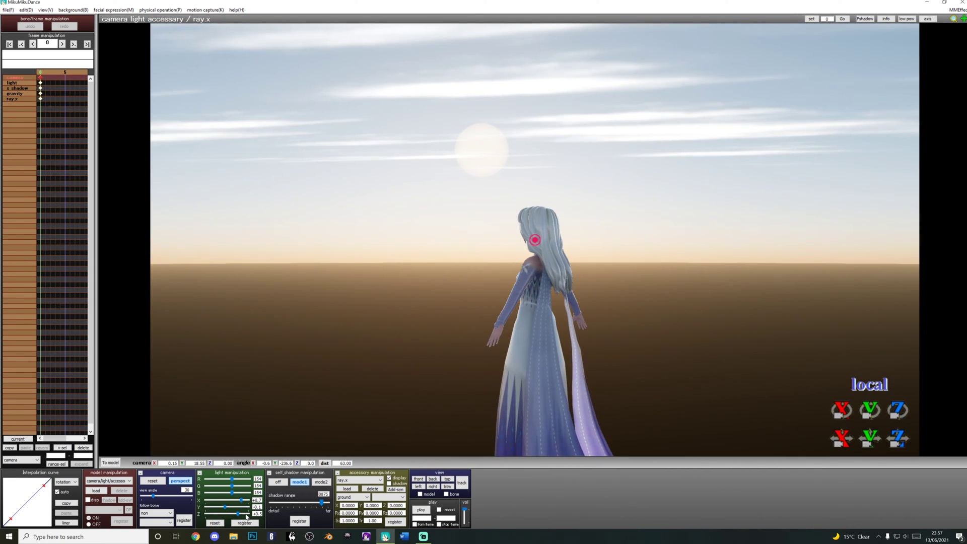
drag(242, 501, 226, 499)
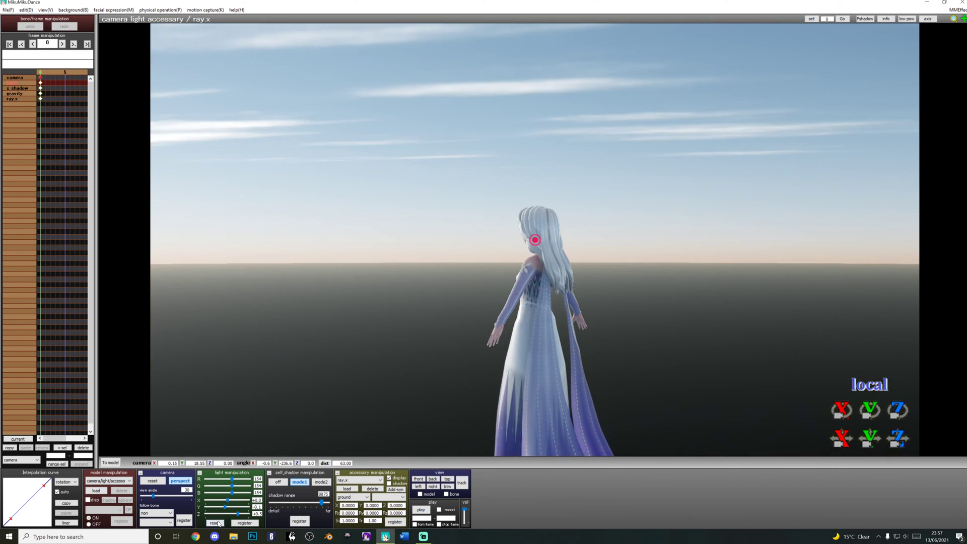
click(216, 523)
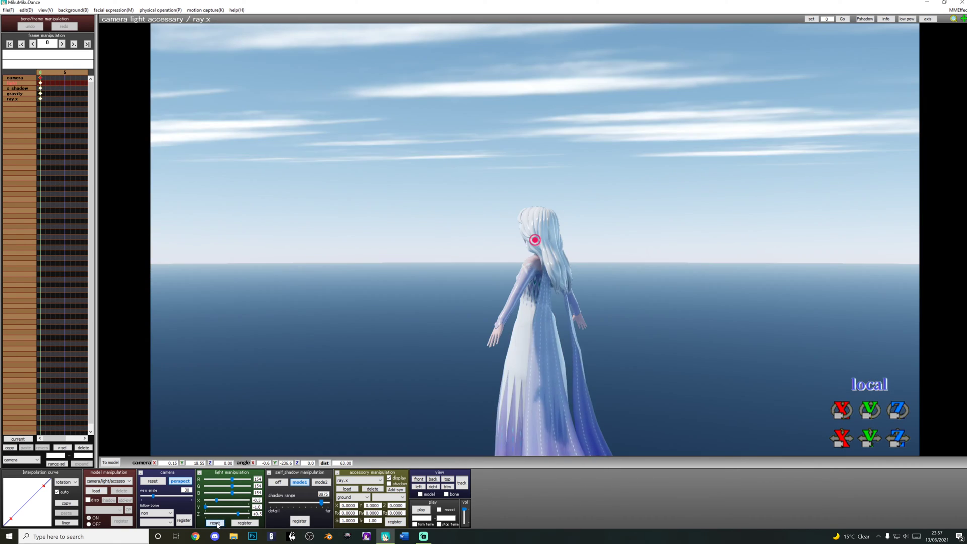
right_drag(510, 432, 583, 403)
scroll(583, 403, up, 5)
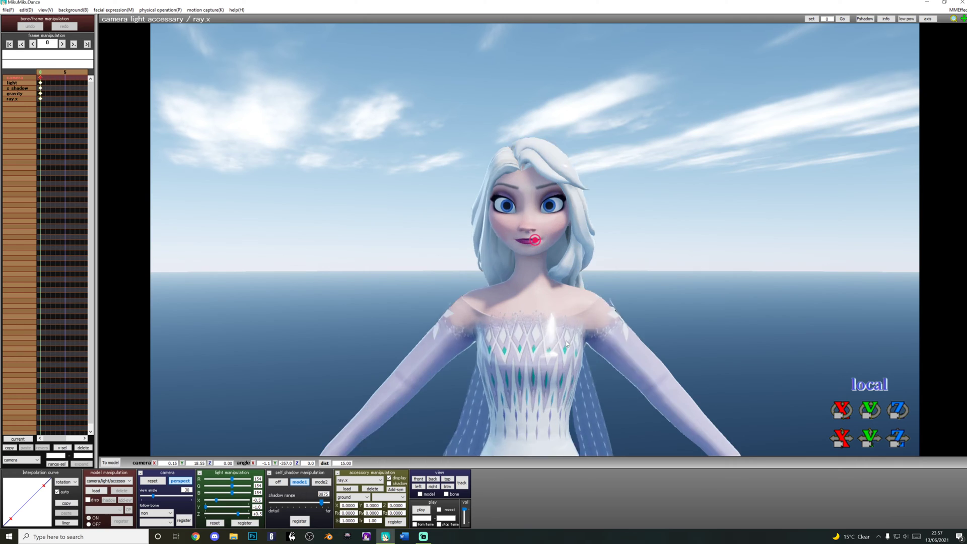
click(119, 481)
- On the Time of day controller, set the fog morphs to FogIntensity+ and FogDensity+
click(110, 493)
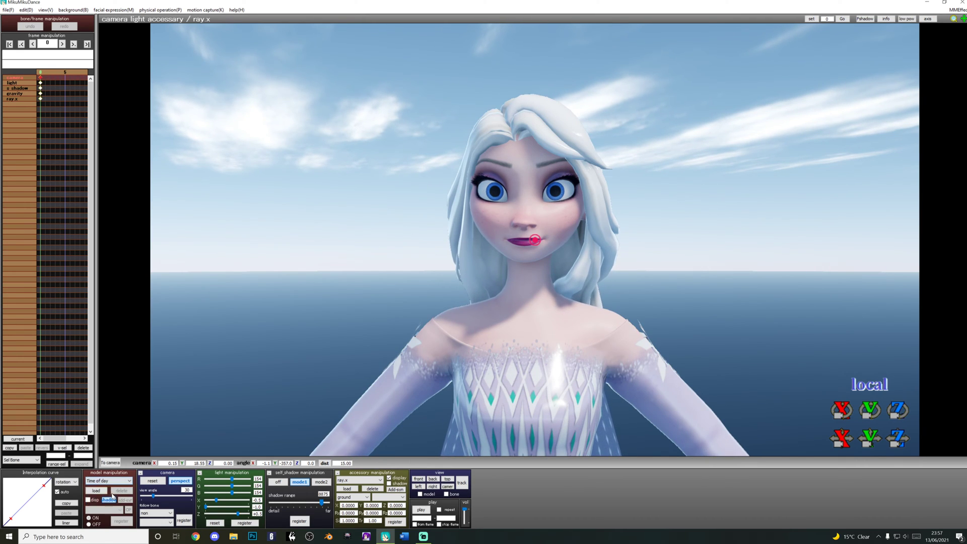
click(236, 516)
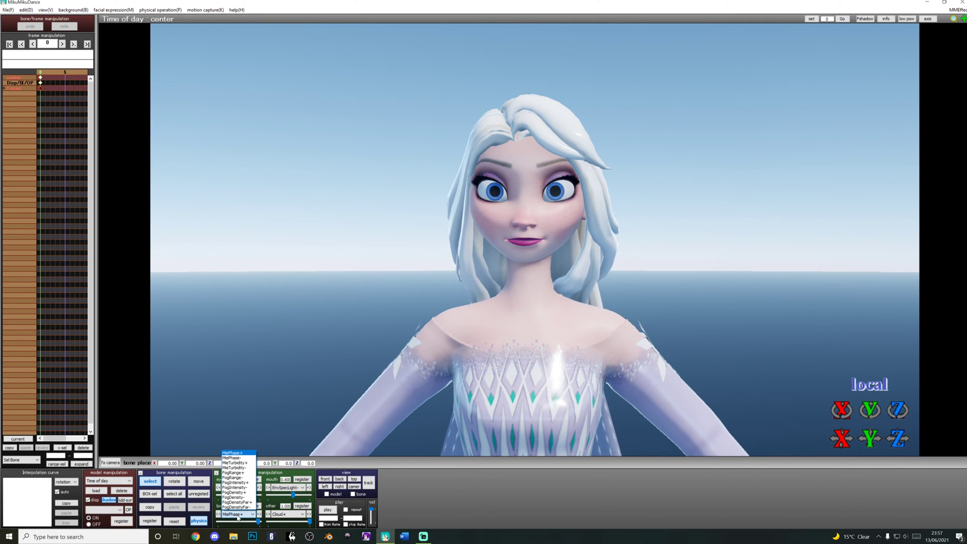
click(243, 483)
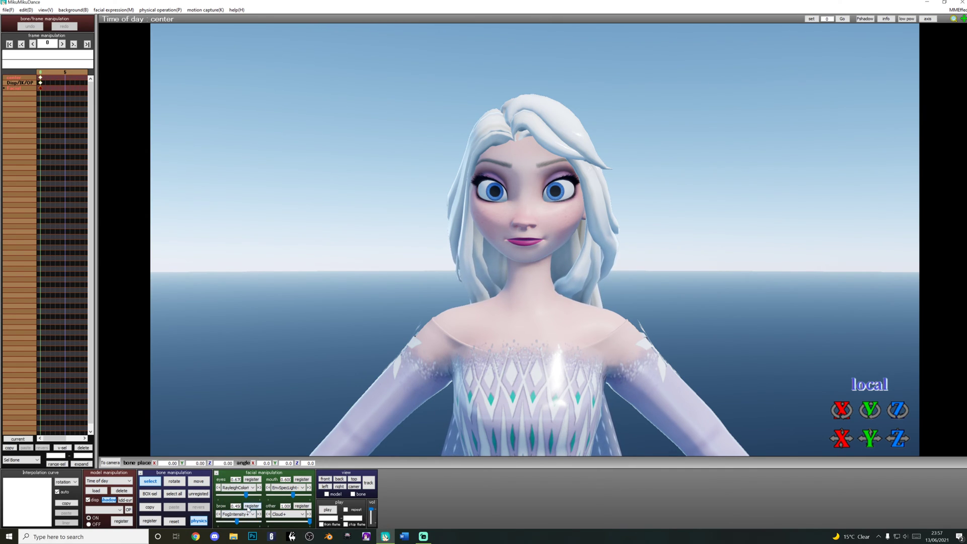
click(248, 512)
click(248, 495)
click(248, 513)
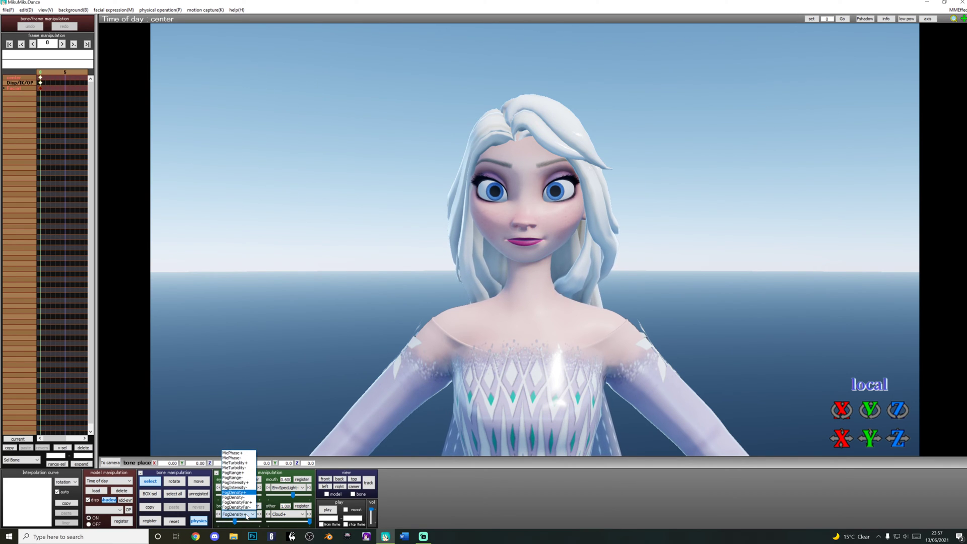
- Switch to camera, light and accessory control and orbit slightly around Elsa
click(125, 481)
click(120, 491)
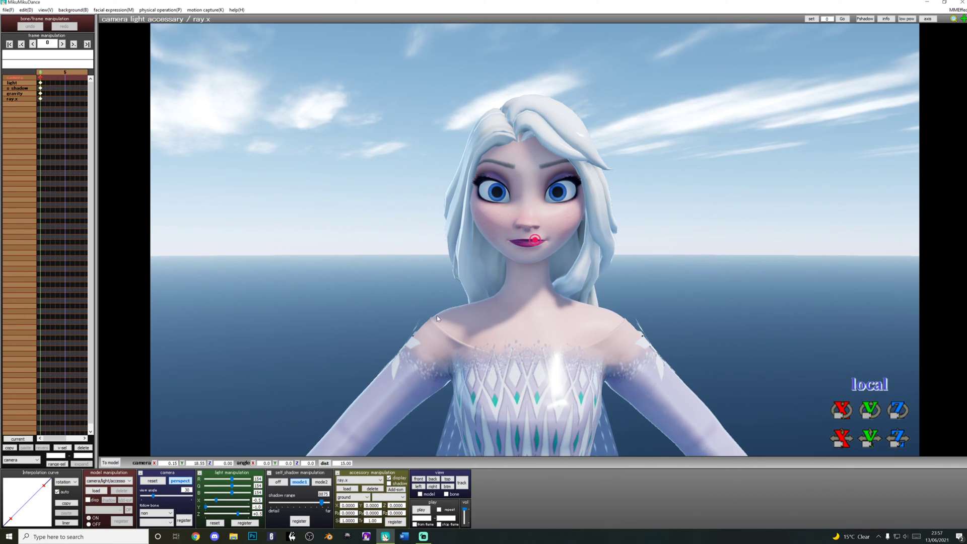
mouse_move(436, 316)
right_down()
mouse_move(506, 317)
mouse_move(444, 316)
right_up()
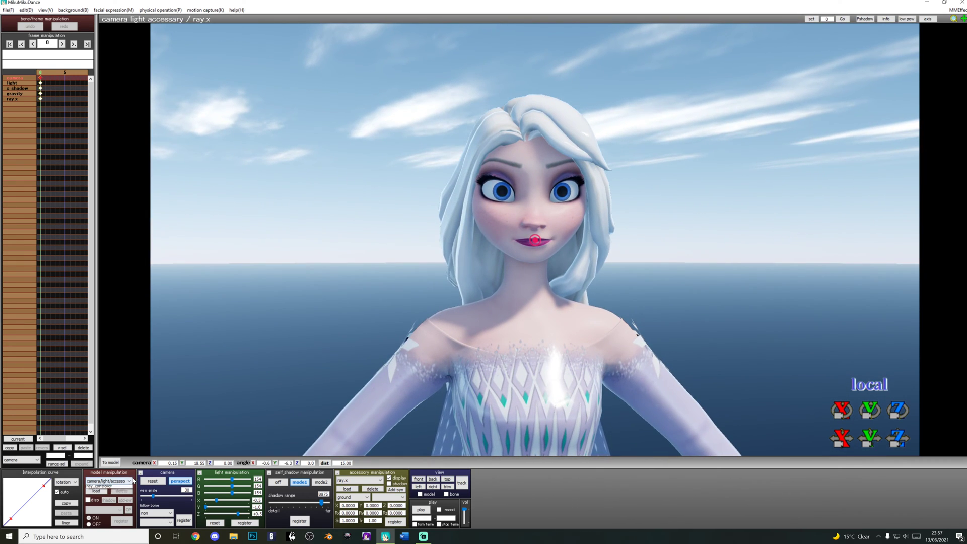
- Select ray_controller, raise SunLight+ to brighten the scene, and set SSAO+ to full strength
click(132, 481)
click(102, 502)
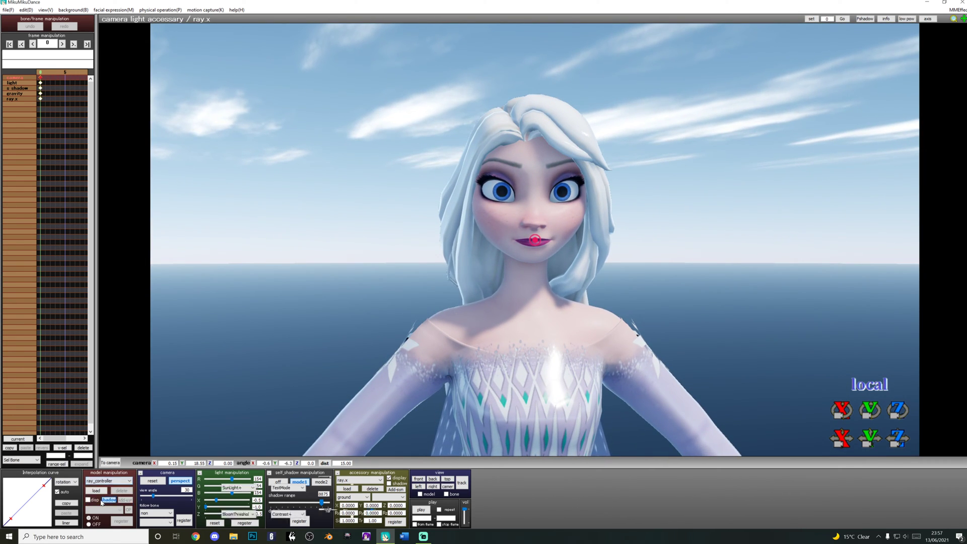
mouse_move(221, 495)
mouse_down()
mouse_move(202, 502)
mouse_move(260, 523)
mouse_move(243, 523)
mouse_move(292, 523)
mouse_move(268, 523)
mouse_up()
click(248, 488)
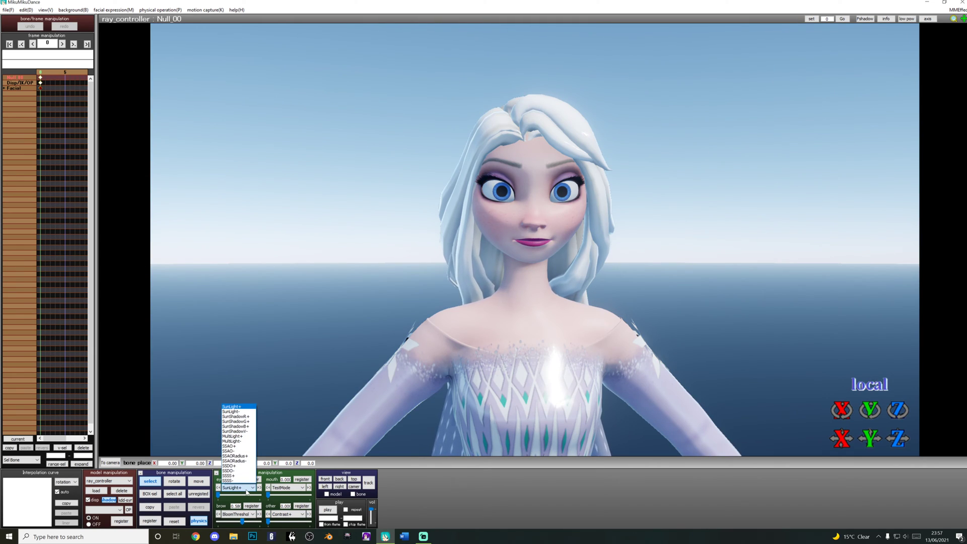
click(232, 447)
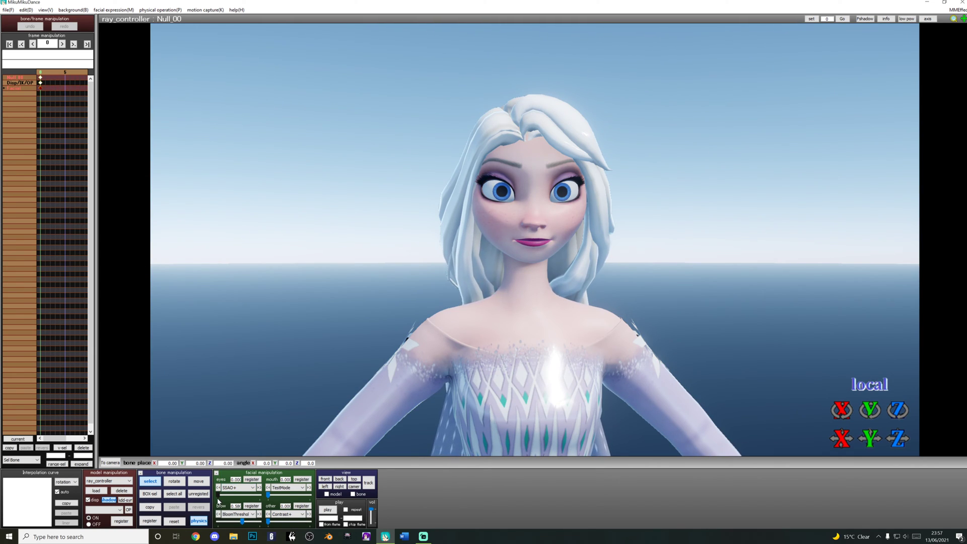
mouse_move(219, 496)
mouse_down()
mouse_move(270, 497)
mouse_move(216, 496)
mouse_up()
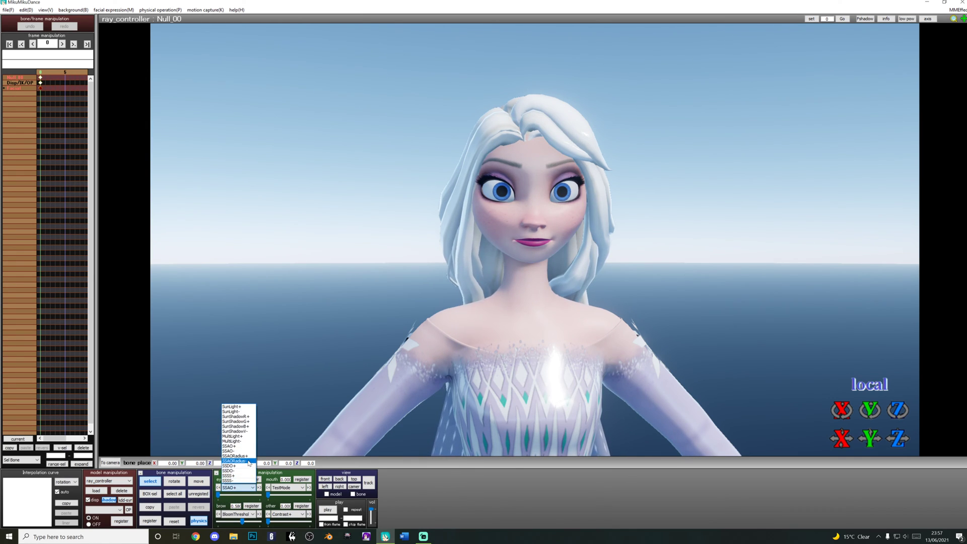
- Browse the SSAORadius+, SunShadowG+ and TestMode morph slots, then return to camera/light/accessory control
click(250, 458)
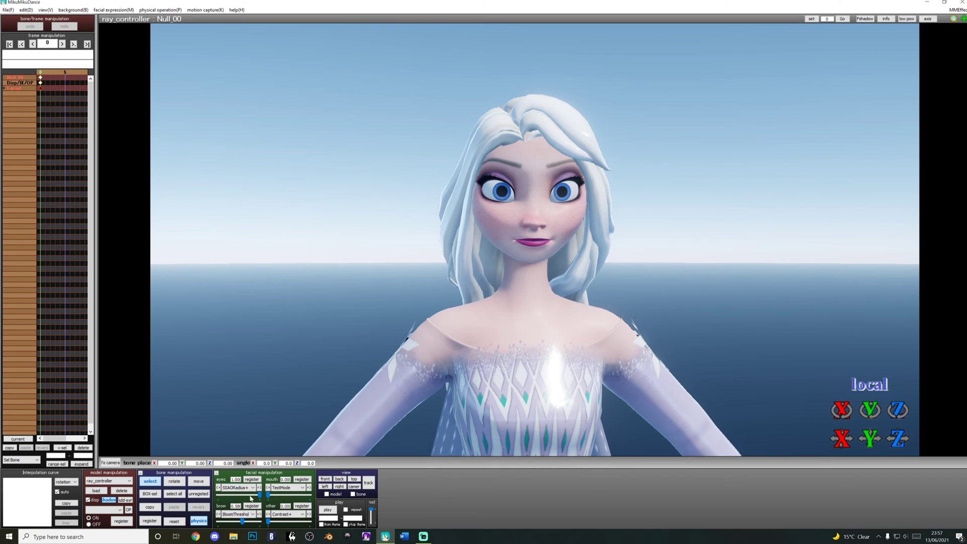
click(245, 489)
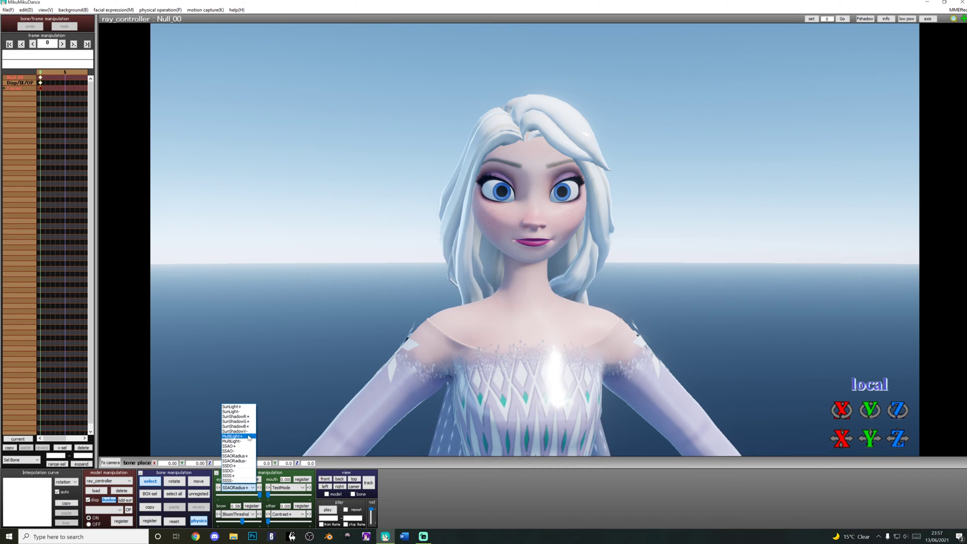
click(250, 422)
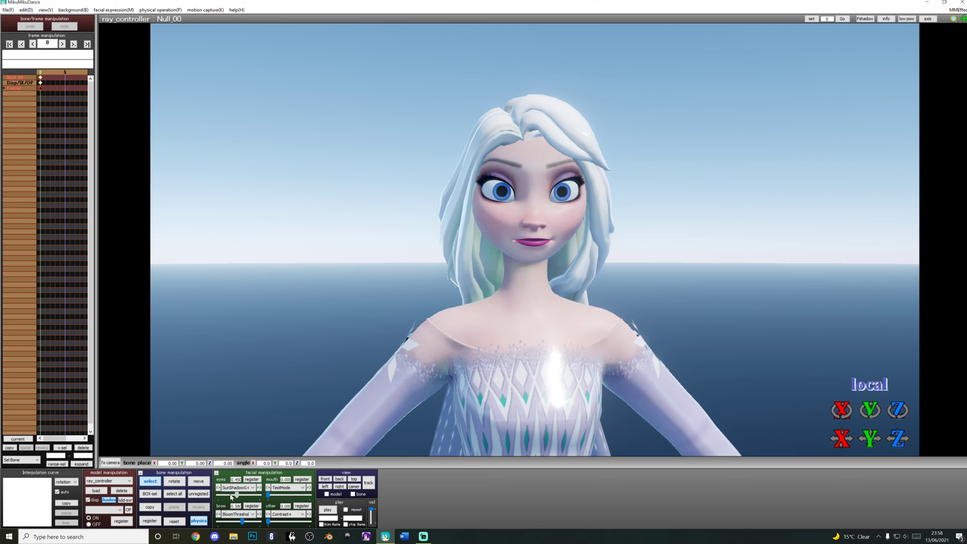
click(235, 488)
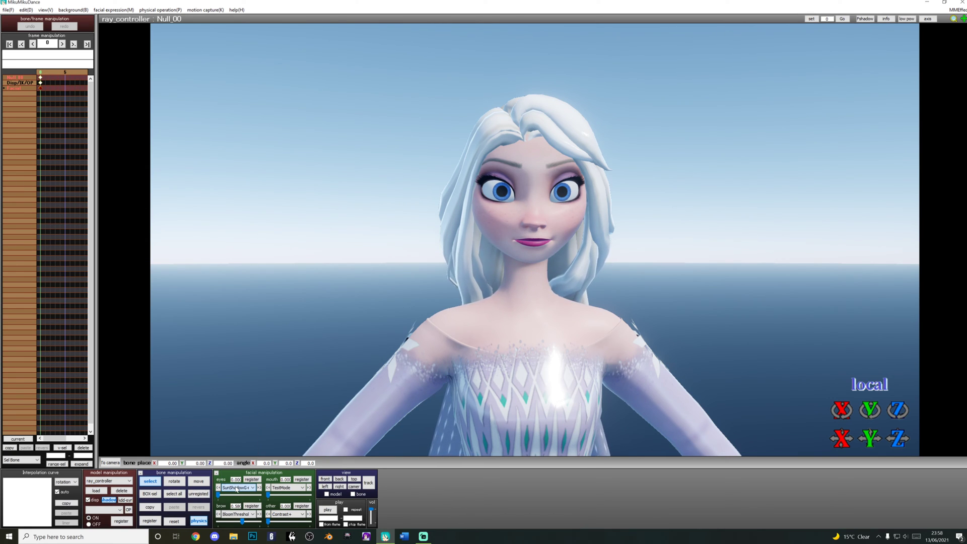
click(279, 489)
click(287, 489)
scroll(331, 454, down, 3)
click(301, 516)
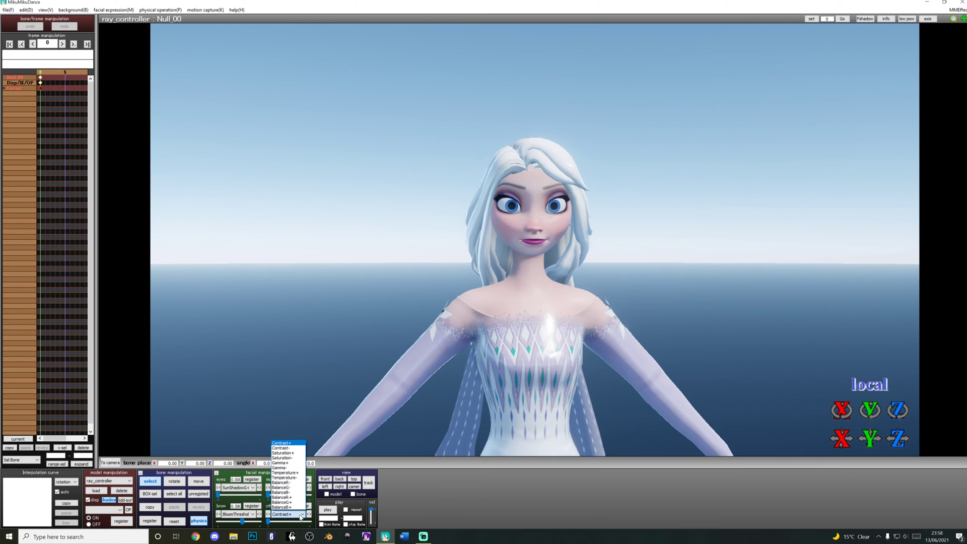
click(101, 481)
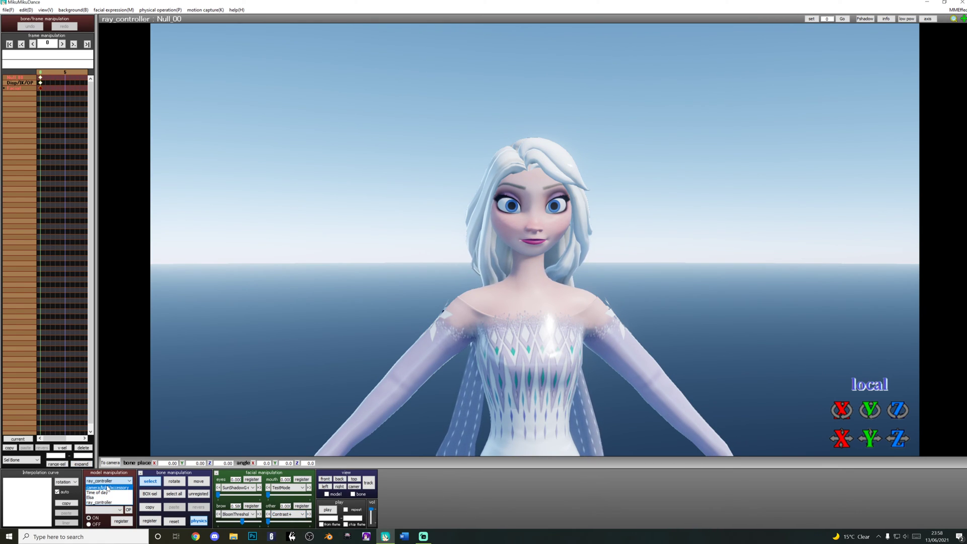
click(108, 488)
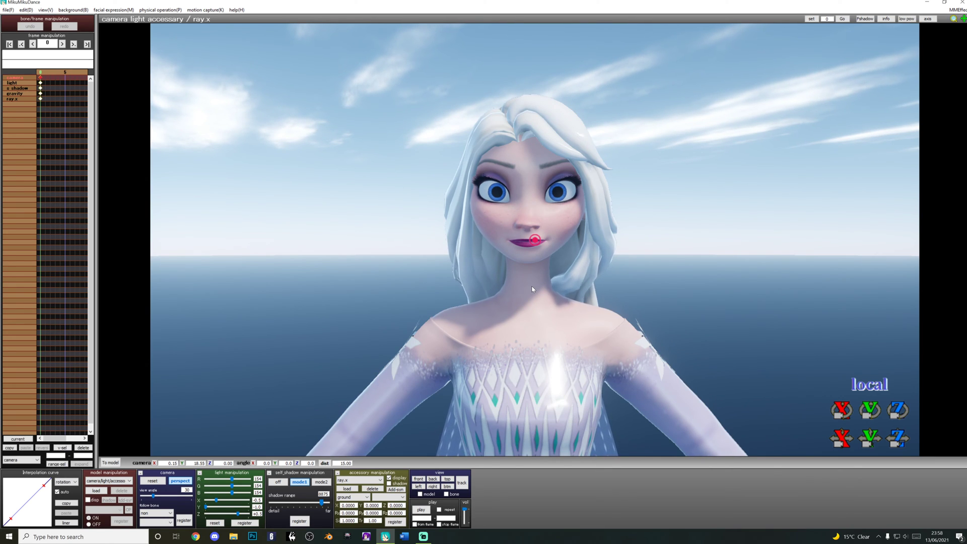
- Orbit around Elsa, select her model, nudge a facial morph, and zoom out to full body
mouse_move(532, 290)
right_down()
mouse_move(295, 297)
mouse_move(312, 286)
mouse_move(185, 376)
right_up()
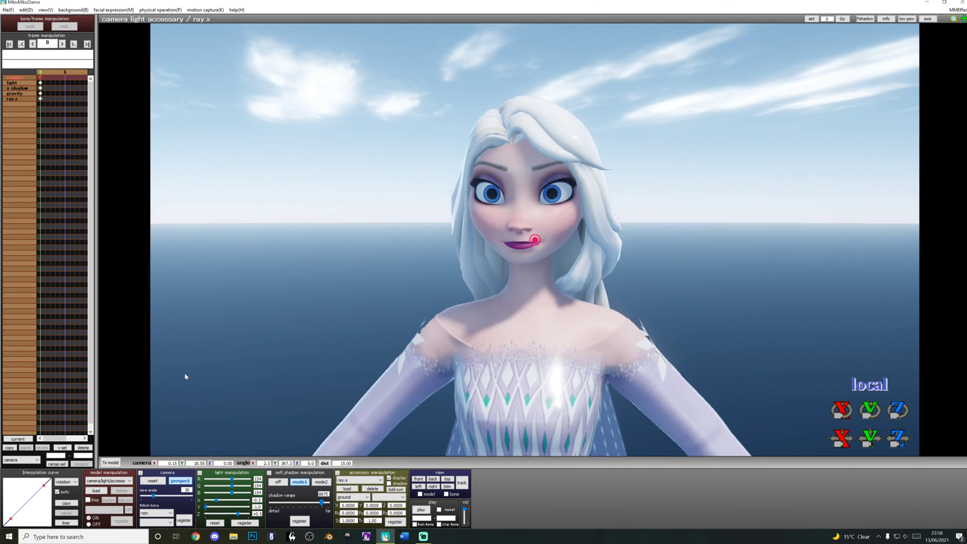
click(109, 480)
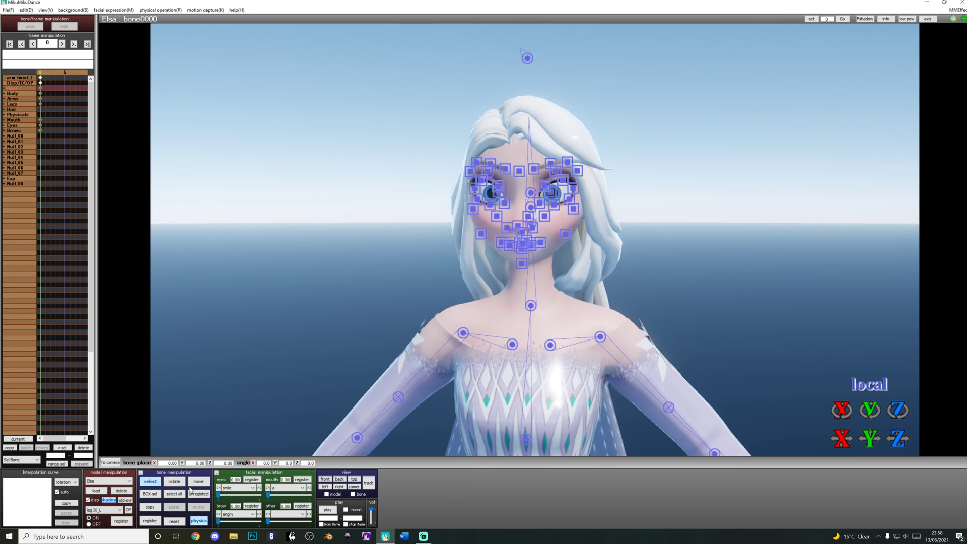
drag(268, 523, 295, 525)
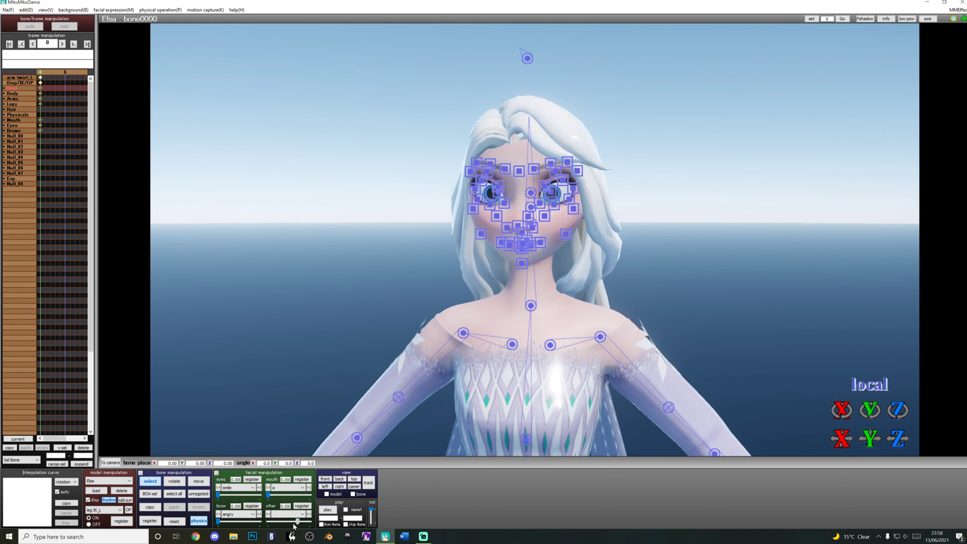
scroll(492, 367, down, 5)
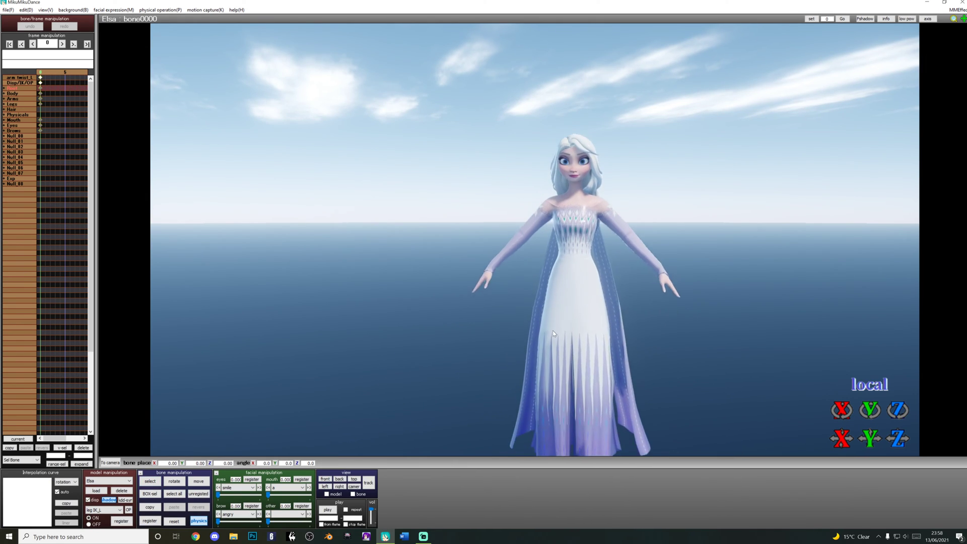
mouse_move(553, 330)
right_down()
mouse_move(574, 327)
mouse_move(554, 320)
mouse_move(668, 217)
mouse_move(484, 227)
right_up()
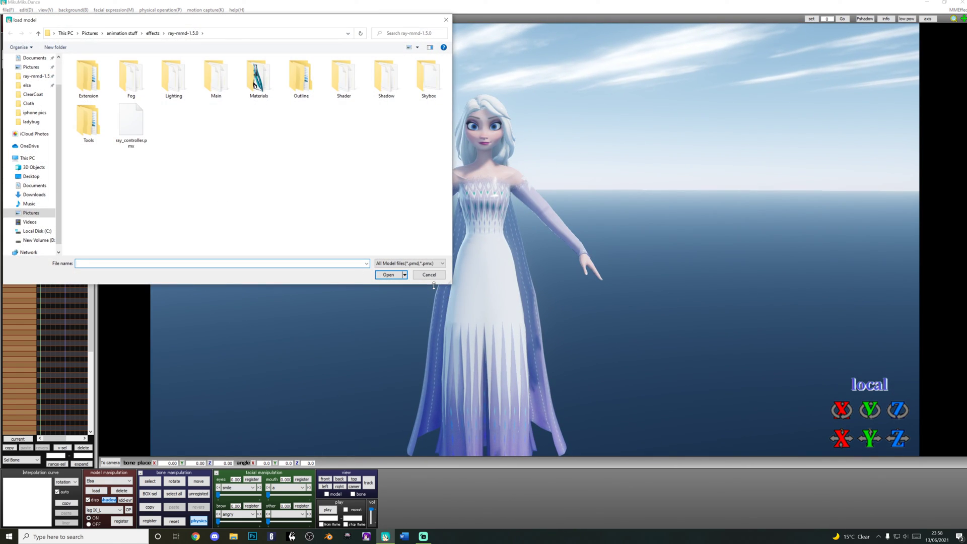
- Close the model-loading window and start a new, empty project
click(429, 275)
click(8, 10)
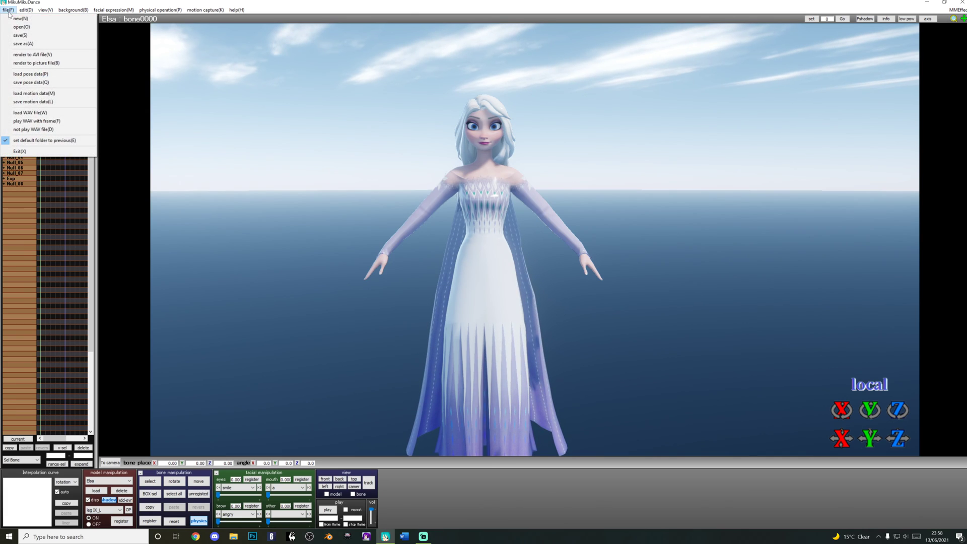
click(477, 293)
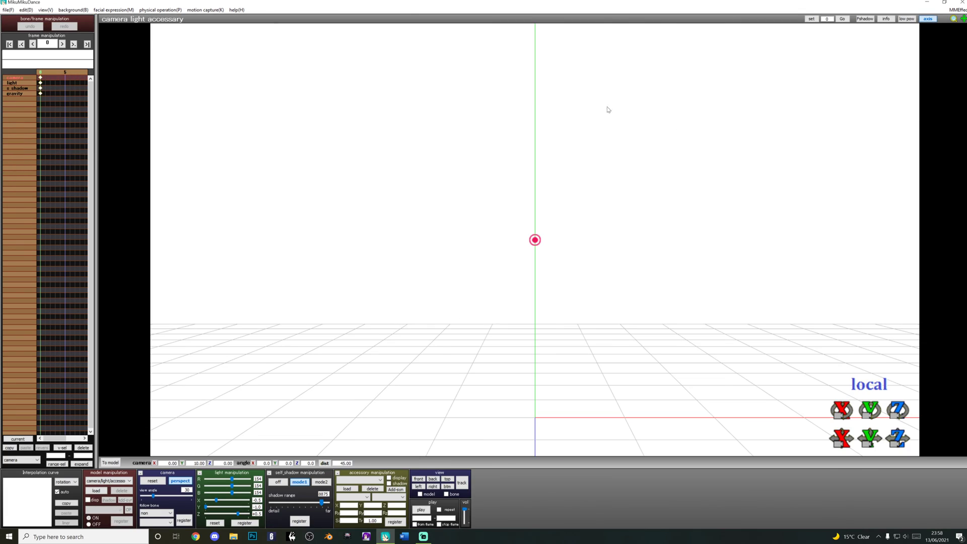
- Load the Elsa model file from its folder into the new project
click(96, 493)
click(35, 94)
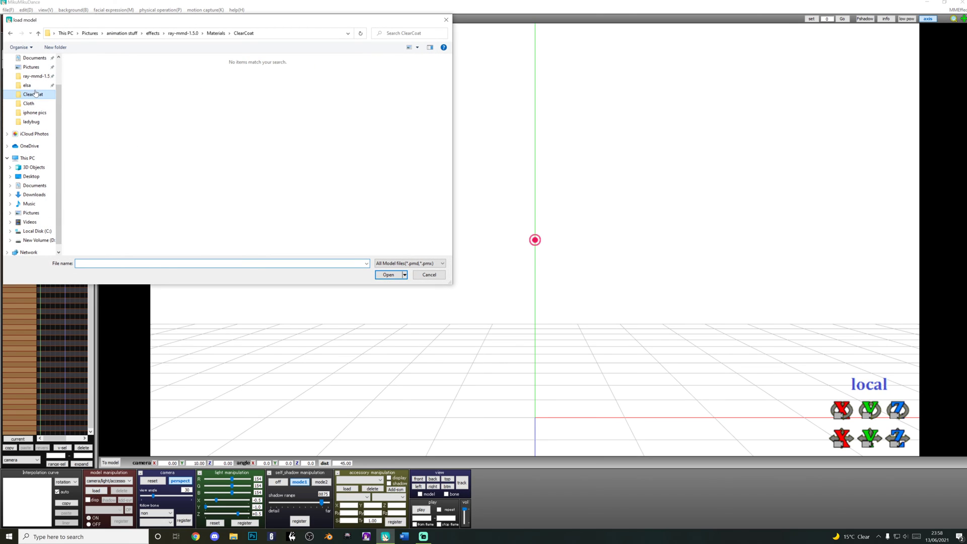
double_click(130, 76)
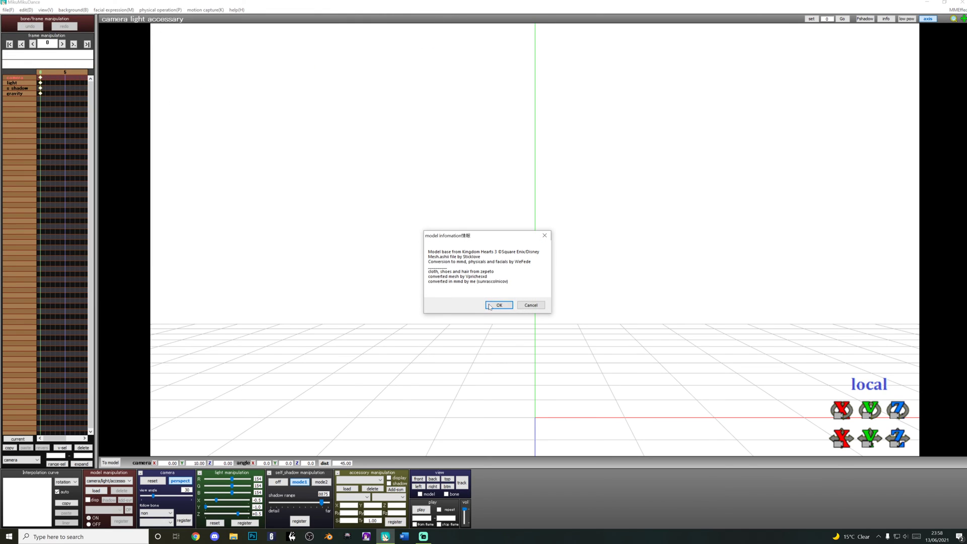
- Accept the model notice, then view plain Elsa from head, side-profile and front angles
click(490, 306)
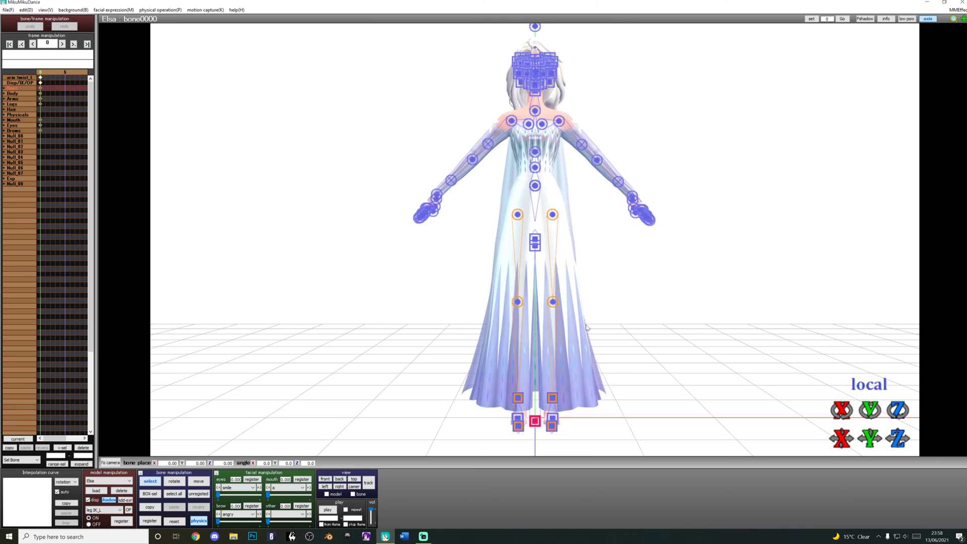
scroll(499, 311, up, 3)
scroll(500, 310, up, 2)
scroll(539, 216, down, 2)
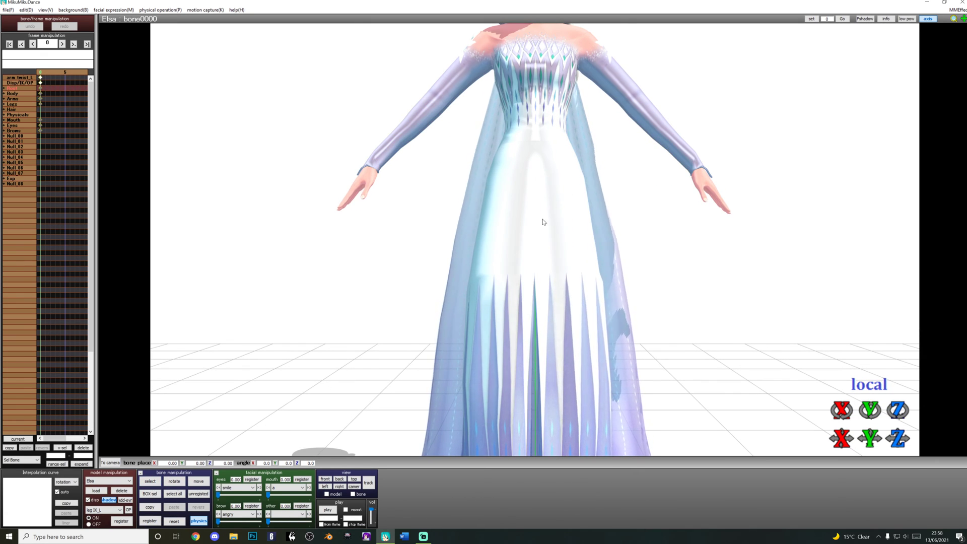
mouse_move(544, 216)
middle_down()
mouse_move(542, 255)
mouse_move(556, 261)
middle_up()
scroll(541, 256, up, 2)
scroll(542, 256, up, 2)
scroll(541, 256, down, 1)
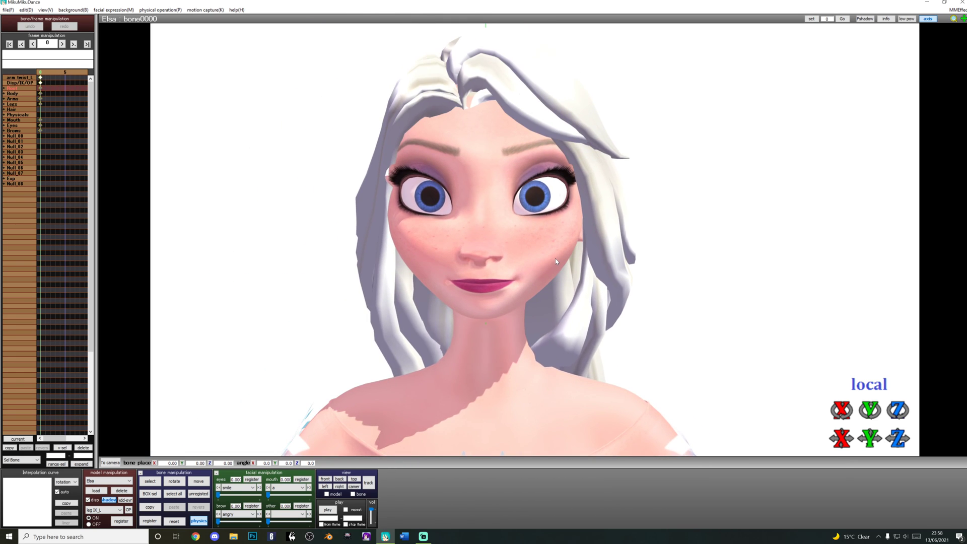
scroll(555, 261, up, 2)
scroll(555, 259, up, 2)
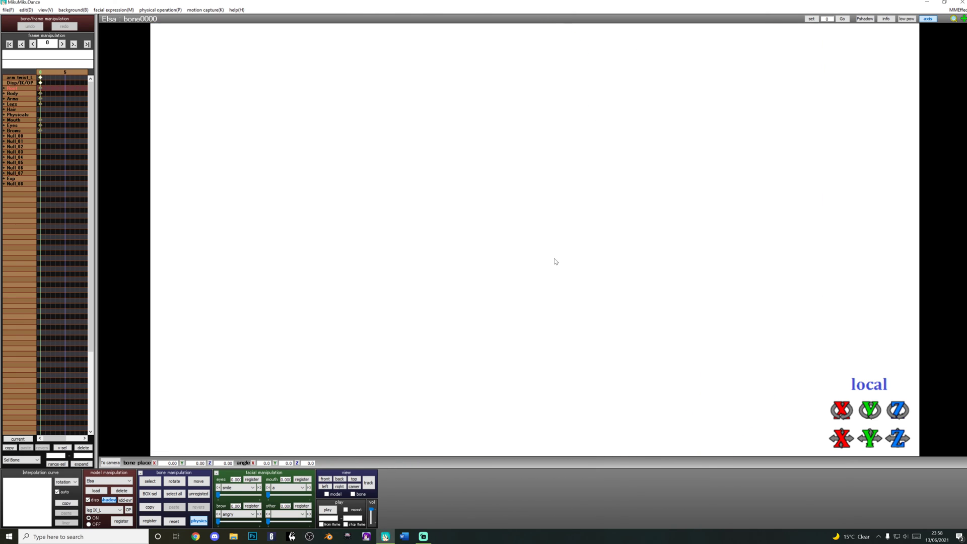
scroll(556, 258, down, 2)
mouse_move(547, 259)
right_down()
mouse_move(517, 260)
mouse_move(609, 256)
right_up()
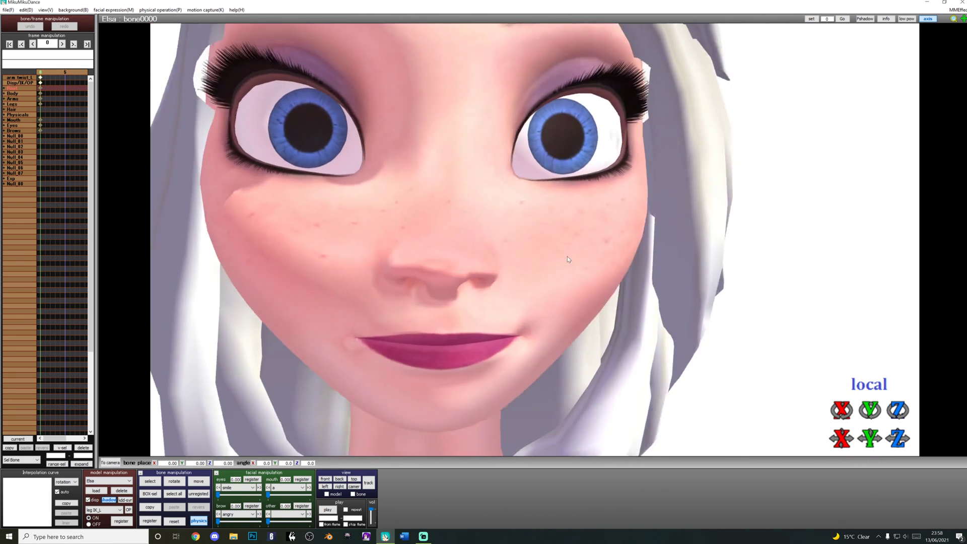
scroll(593, 261, up, 2)
scroll(593, 261, down, 1)
scroll(592, 260, up, 1)
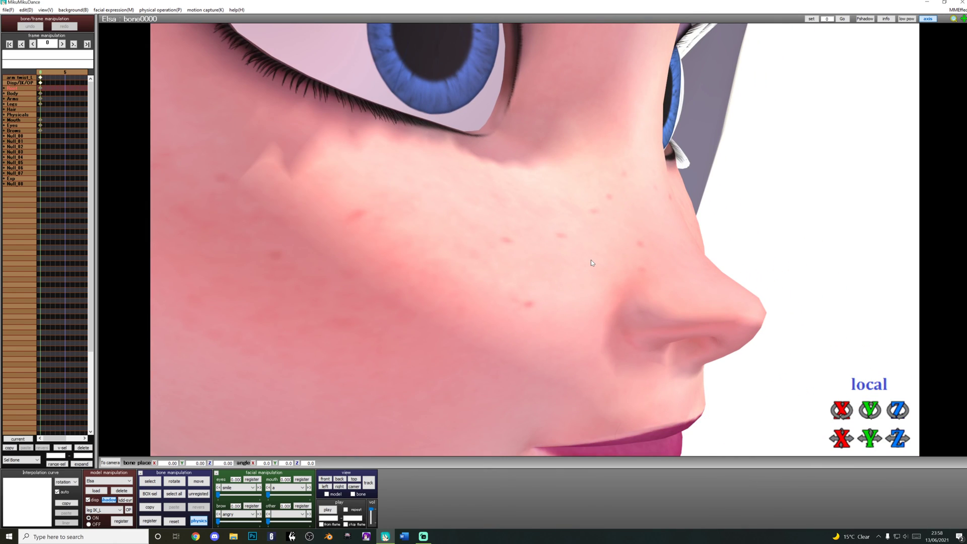
scroll(591, 260, down, 5)
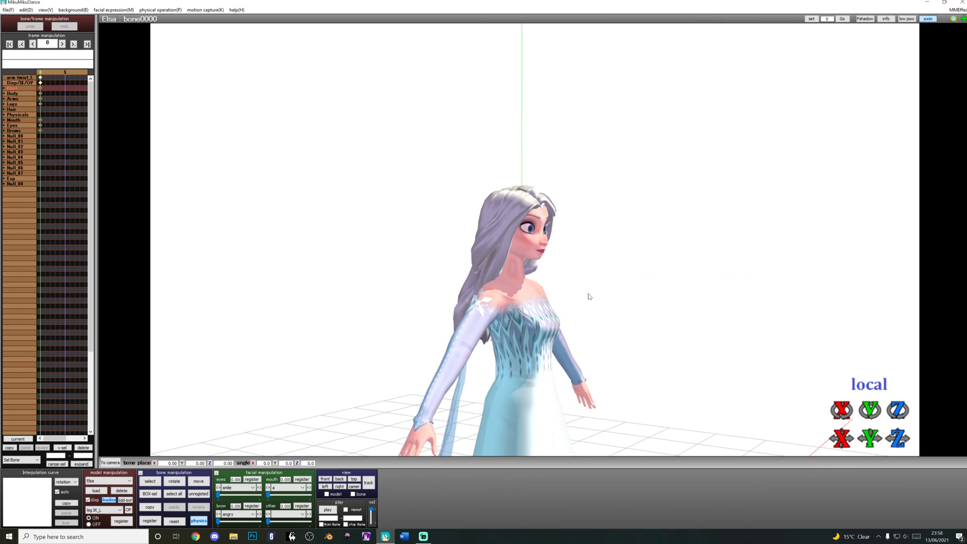
right_drag(590, 297, 556, 294)
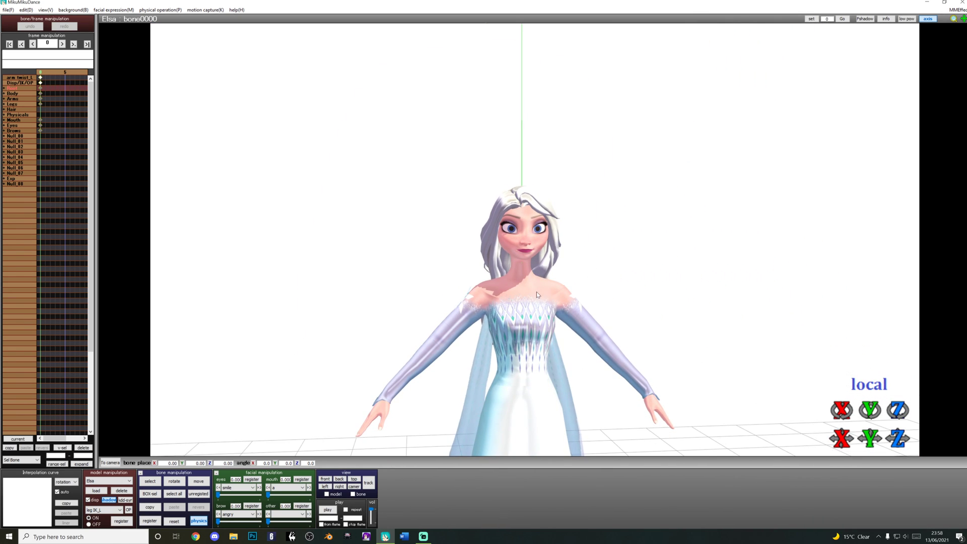